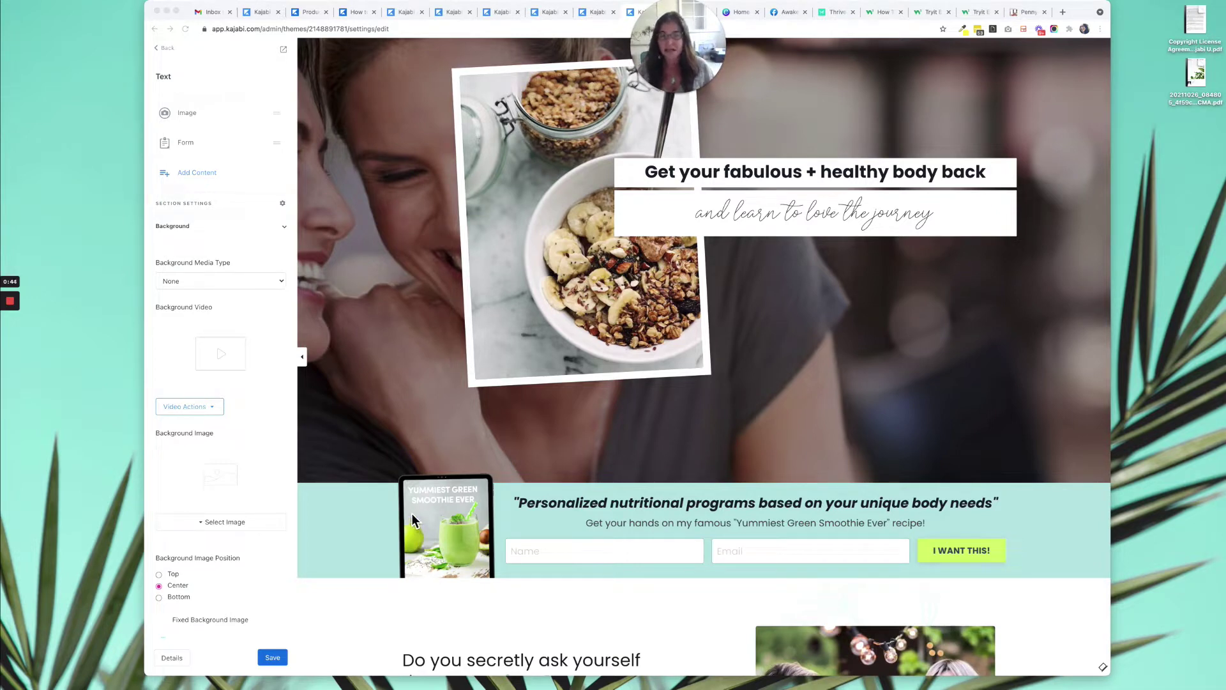
# Step: Compare the page with the green smoothie opt-in section with the [LESSON] landing page, down to the footer
pyautogui.click(369, 515)
pyautogui.scroll(1, 230, 382)
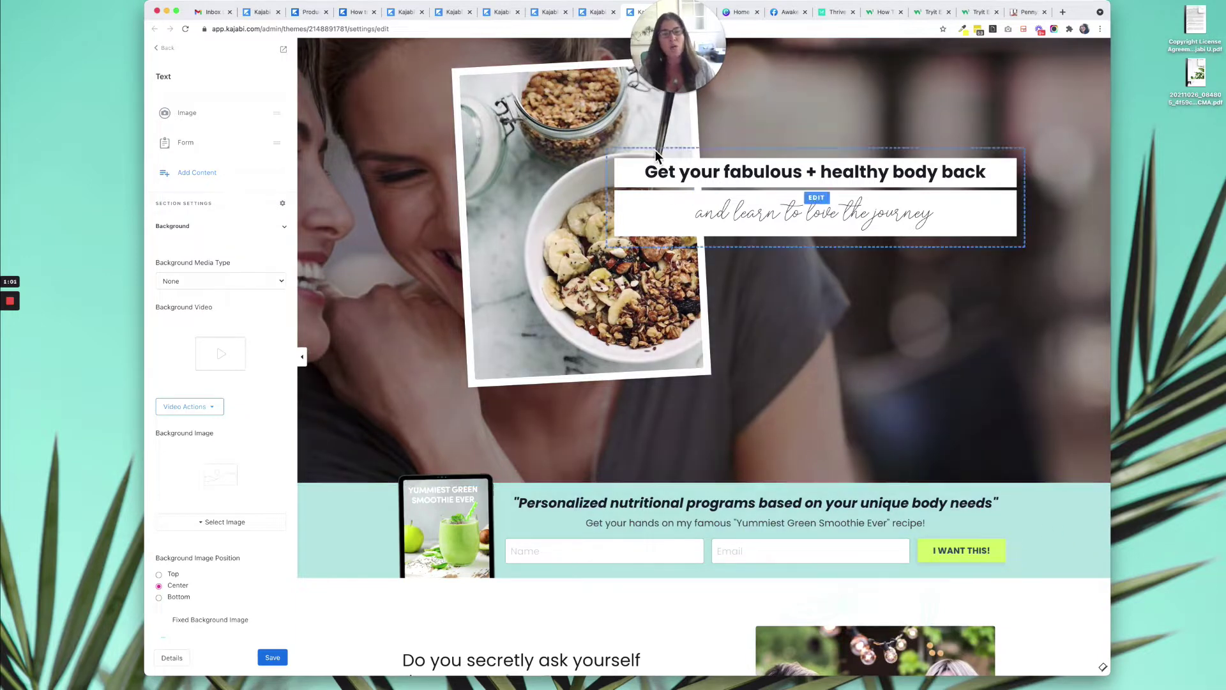
pyautogui.click(594, 14)
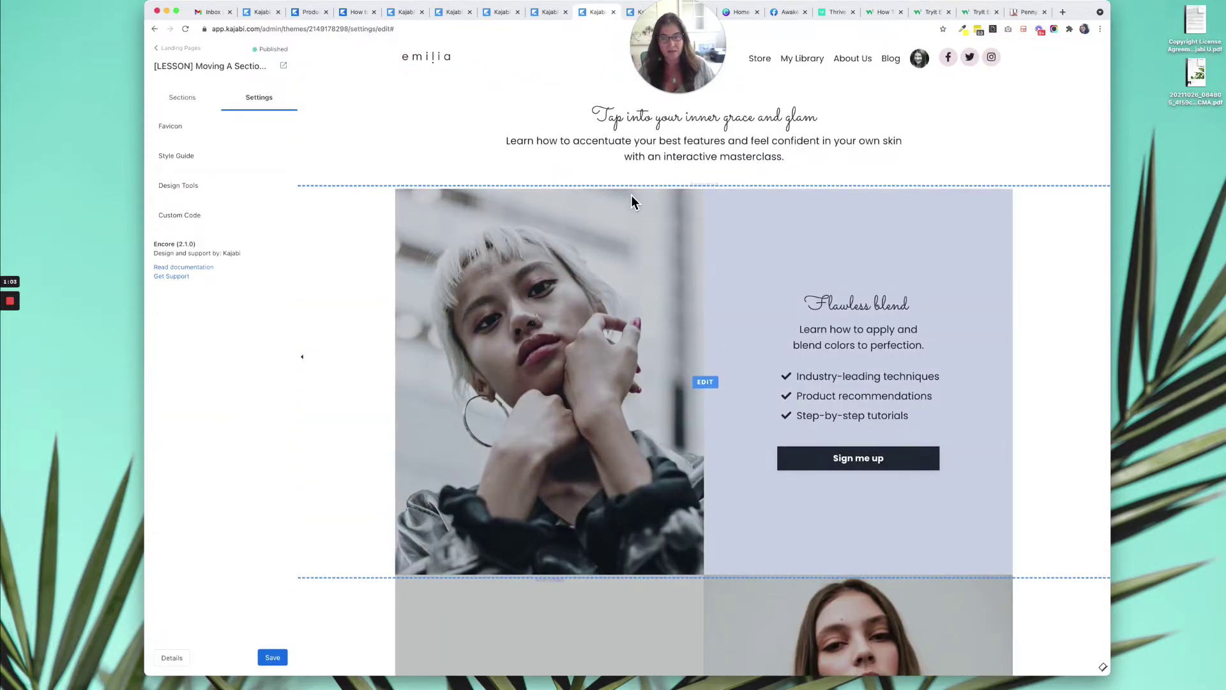
pyautogui.scroll(-5, 631, 201)
pyautogui.scroll(-15, 632, 201)
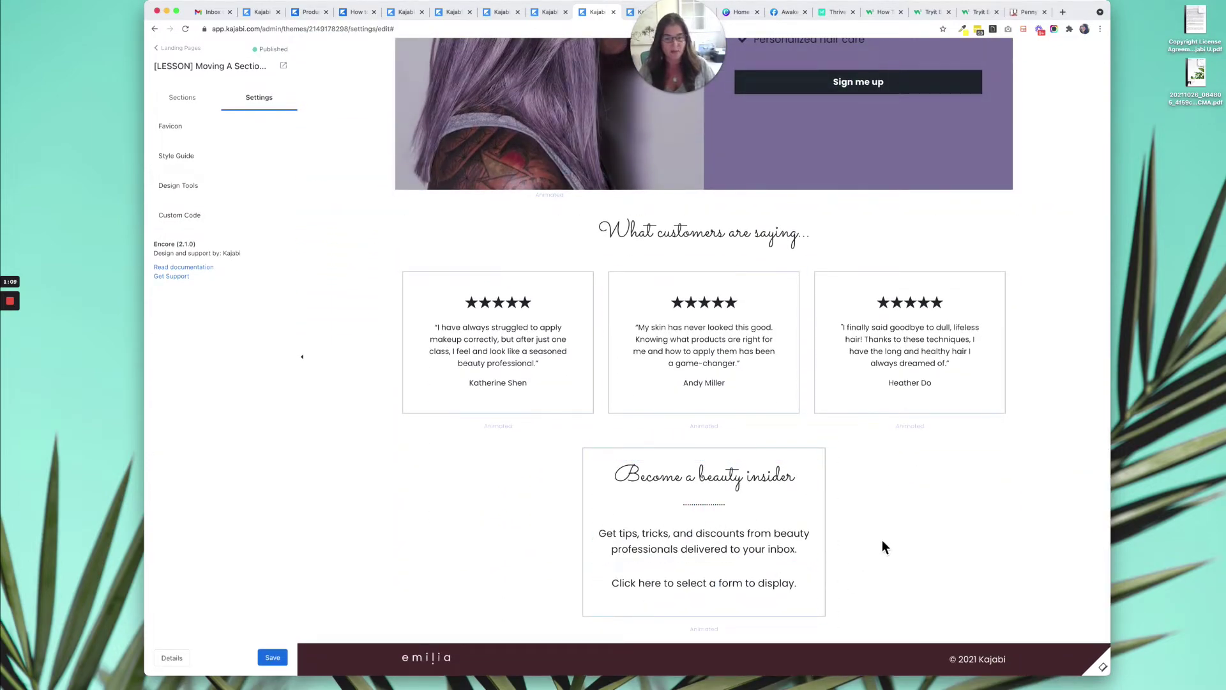
pyautogui.click(634, 17)
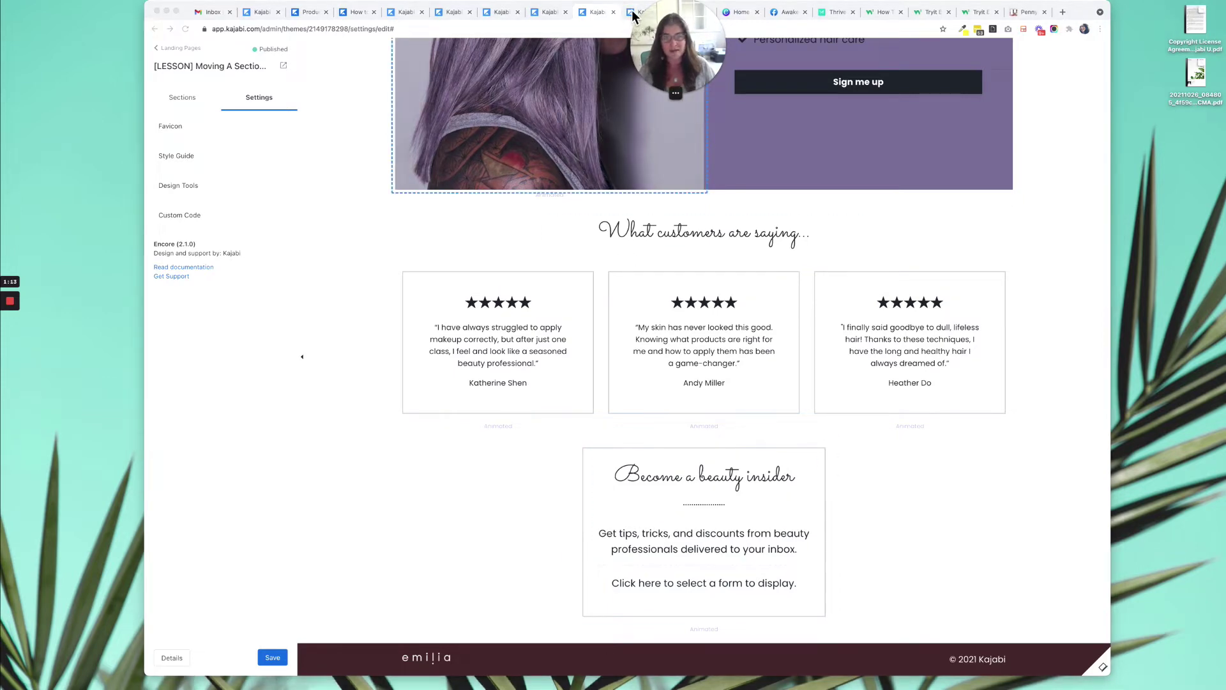
pyautogui.click(648, 13)
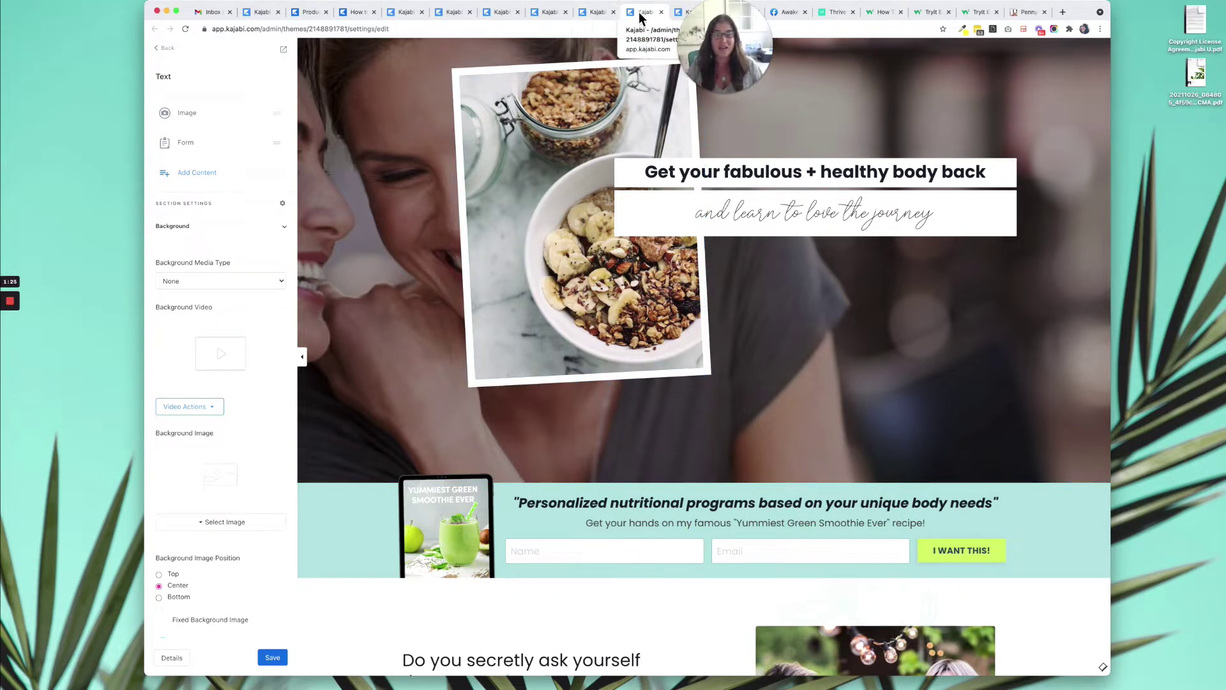
# Step: Separate the smoothie page into its own browser window and arrange it beside the window showing the [LESSON] landing page
pyautogui.moveTo(639, 14); pyautogui.dragTo(521, 10)
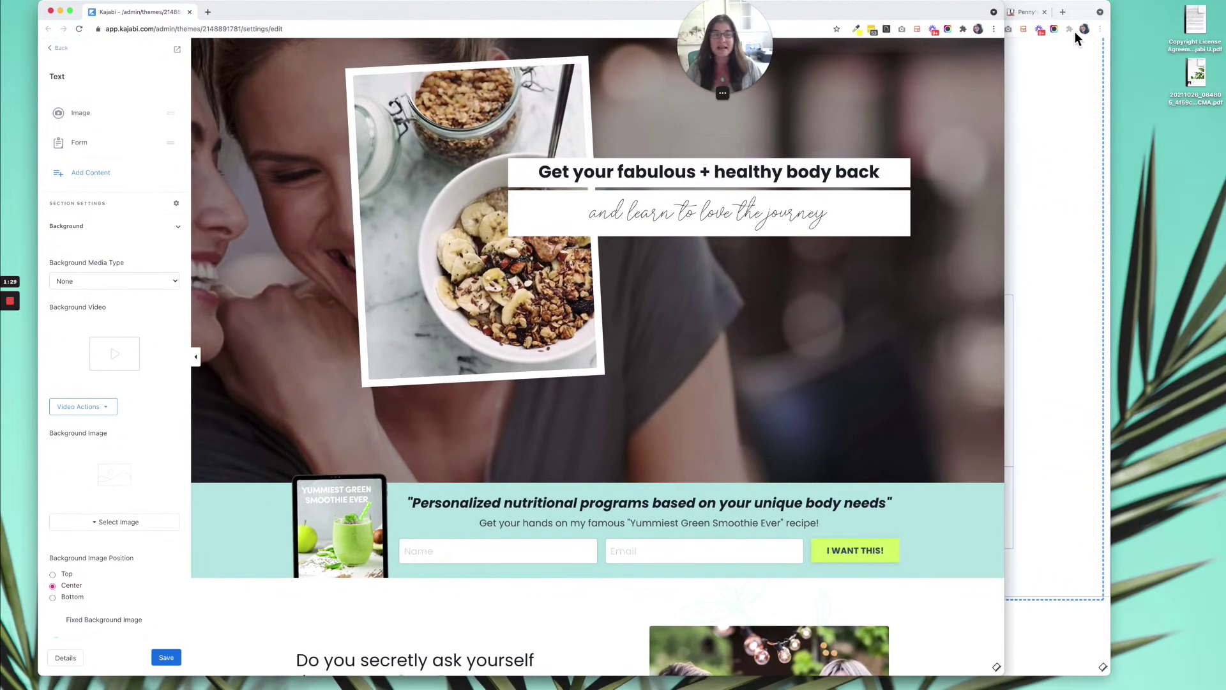
pyautogui.click(1083, 10)
pyautogui.moveTo(1083, 10); pyautogui.dragTo(1147, 11)
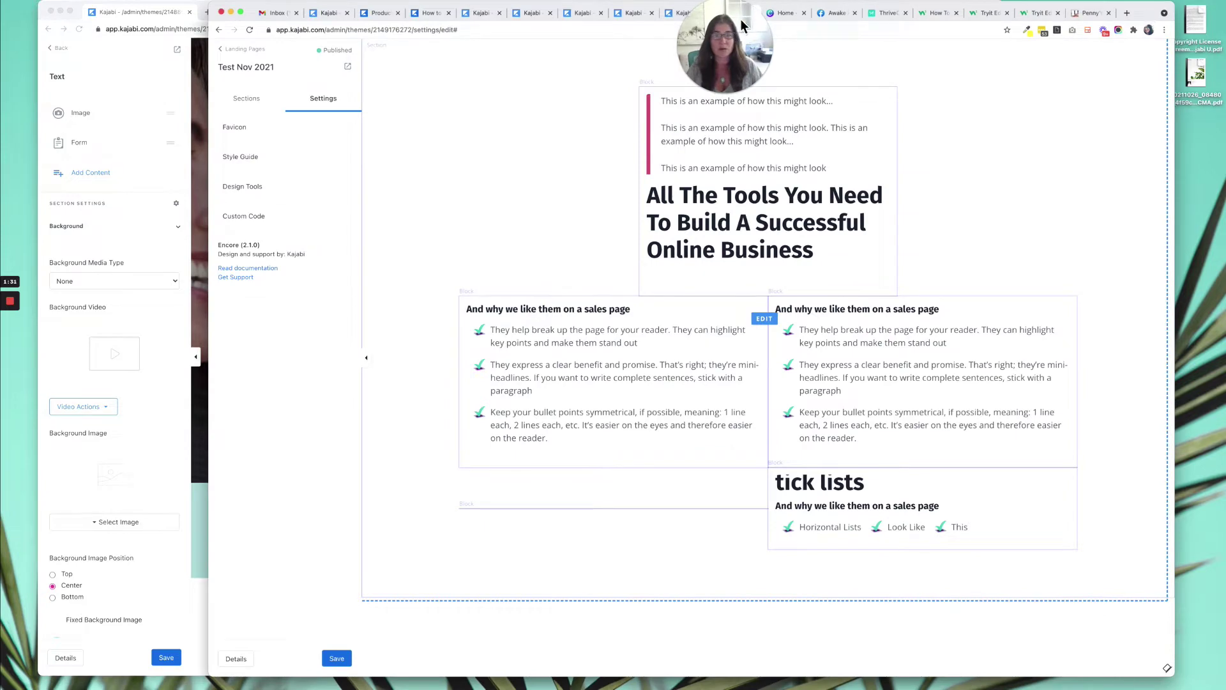
pyautogui.click(636, 16)
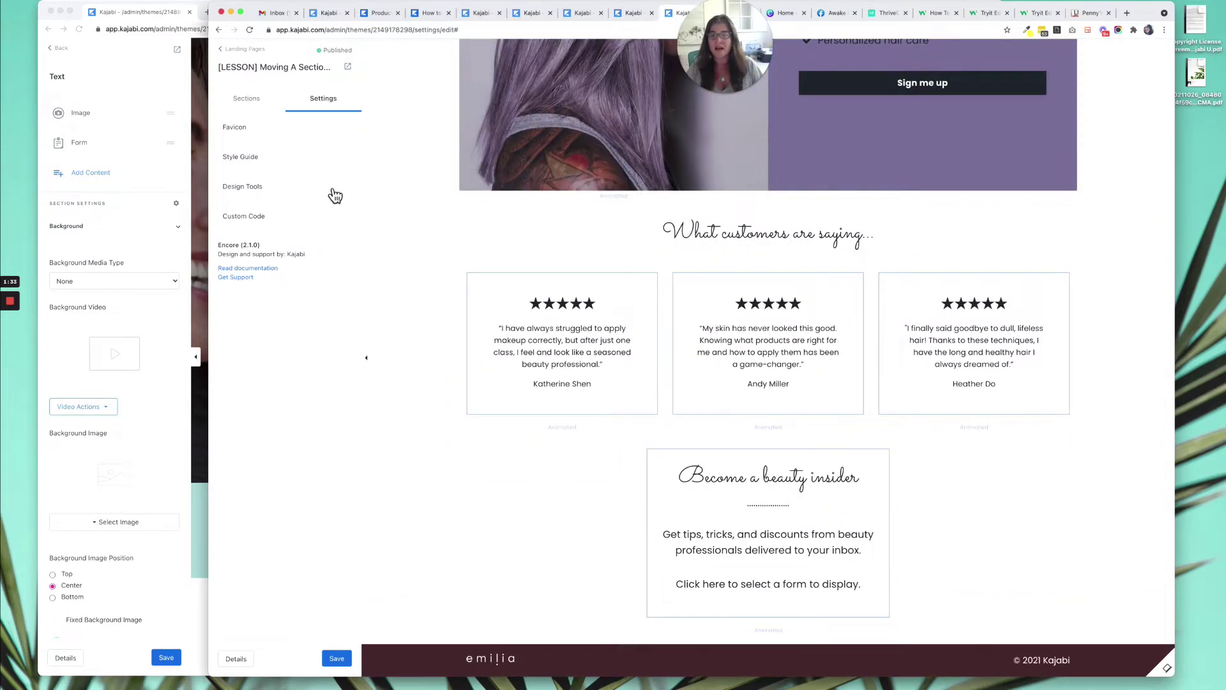
pyautogui.moveTo(209, 193); pyautogui.dragTo(287, 193)
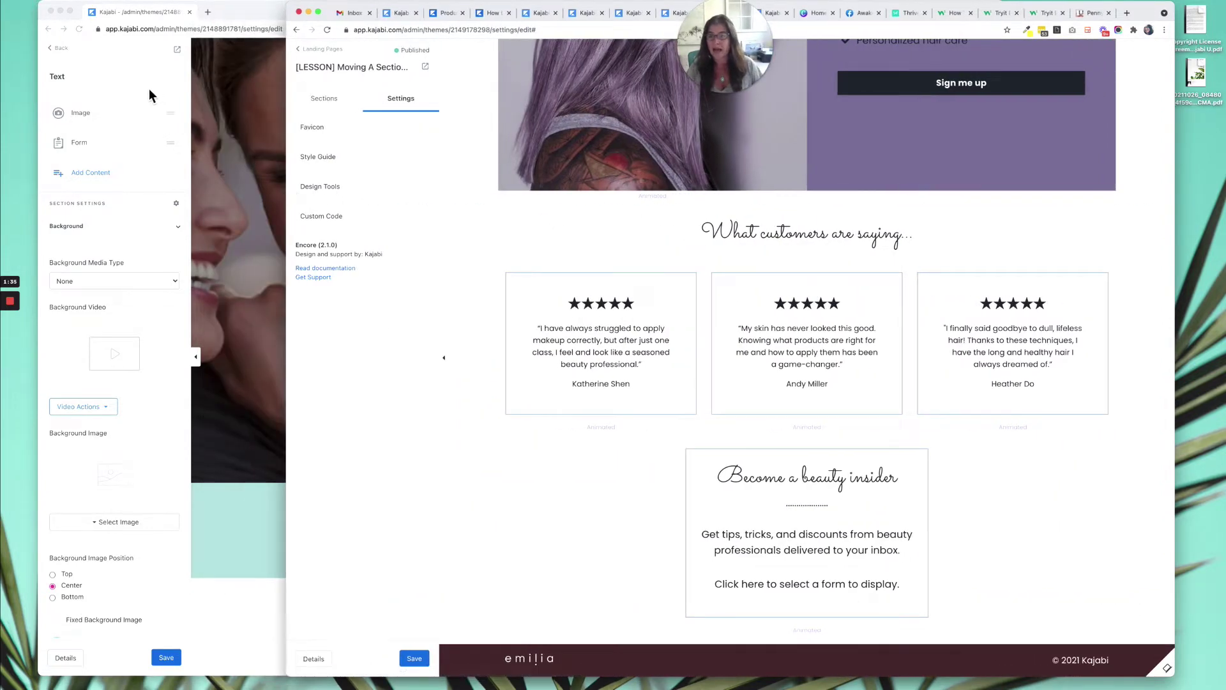
pyautogui.click(224, 29)
pyautogui.moveTo(266, 14); pyautogui.dragTo(238, 14)
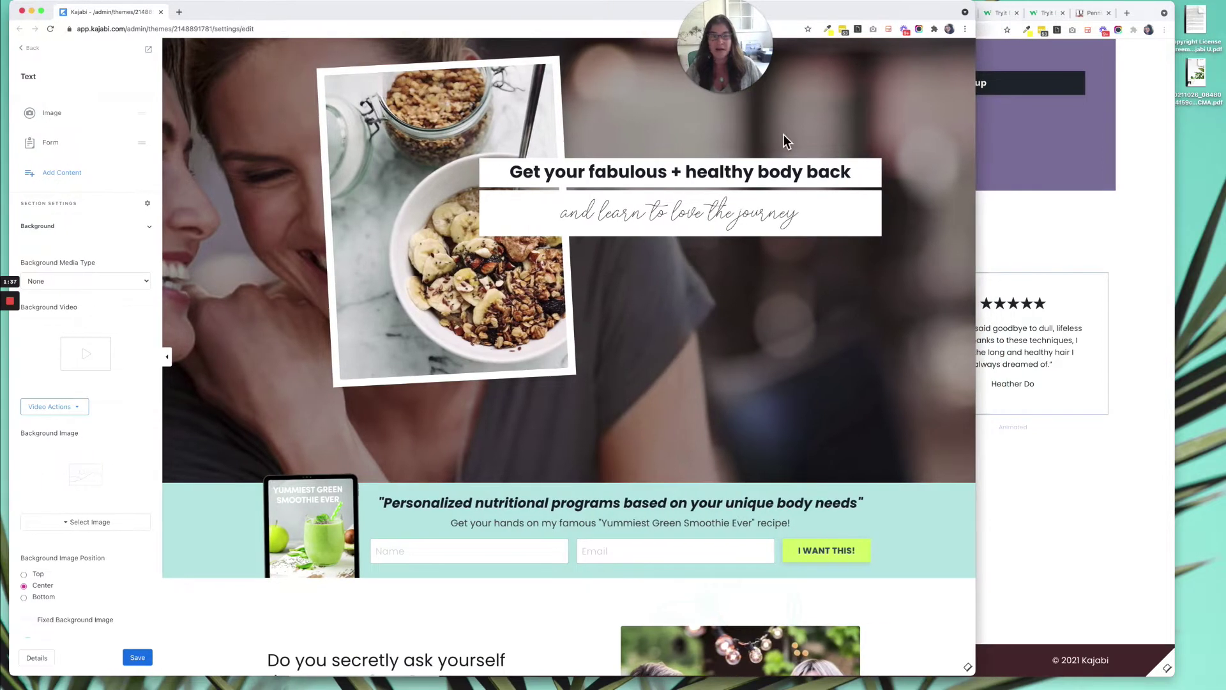
pyautogui.moveTo(980, 153); pyautogui.dragTo(872, 153)
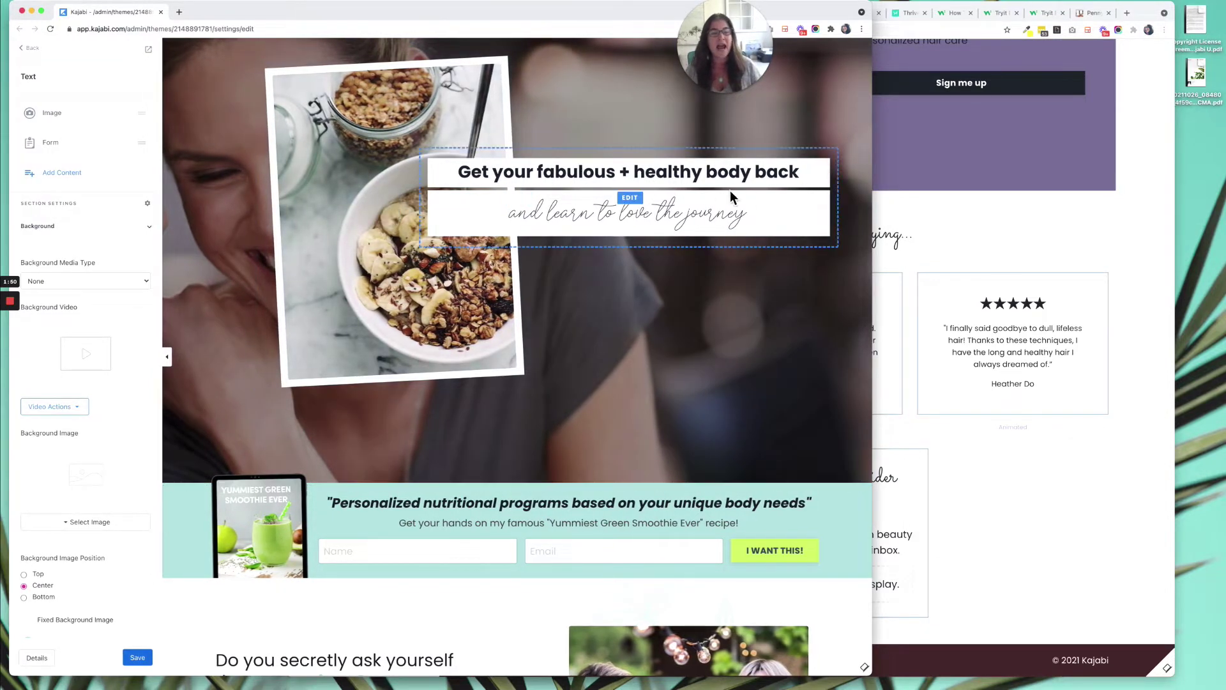
# Step: Show the list of sections for the [LESSON] landing page
pyautogui.click(1056, 222)
pyautogui.scroll(3, 1095, 230)
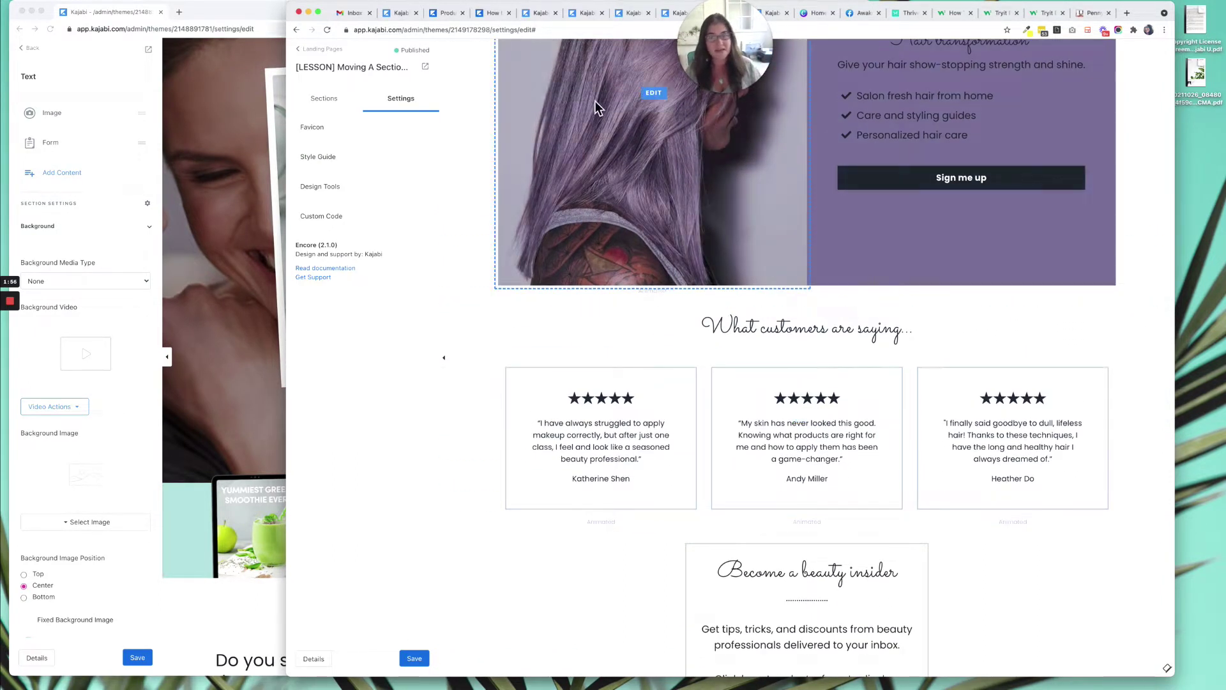
pyautogui.click(336, 111)
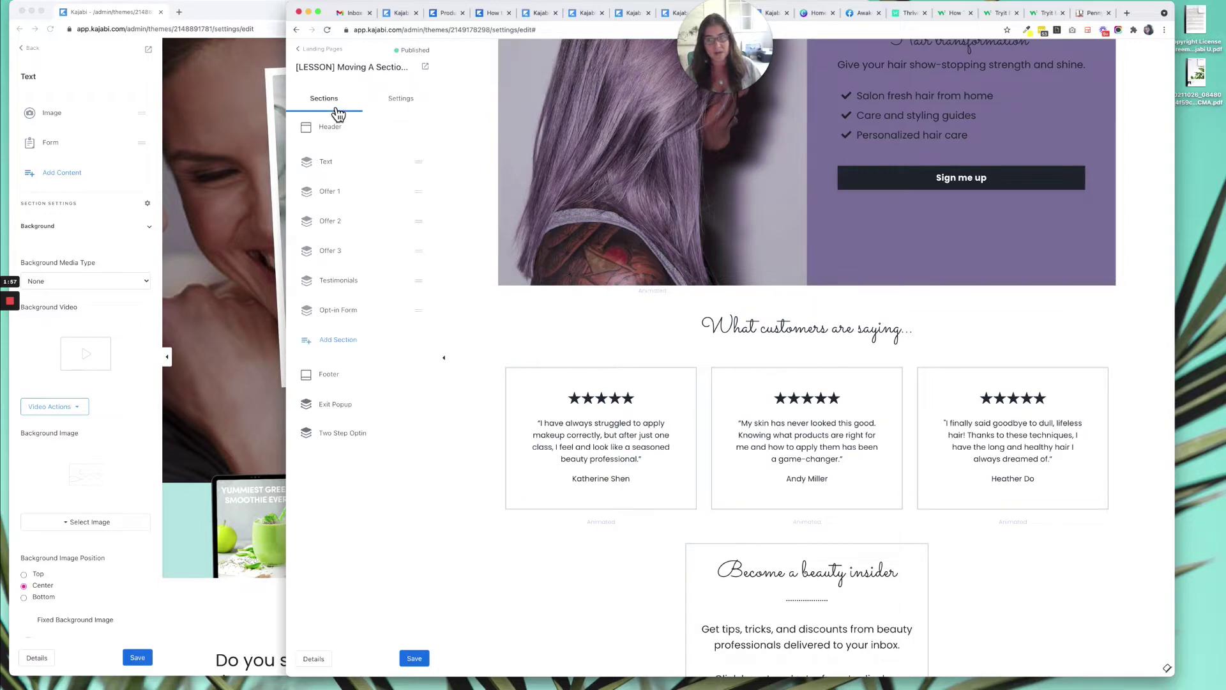
# Step: Examine which content blocks make up the teal smoothie opt-in section on the source page
pyautogui.click(174, 94)
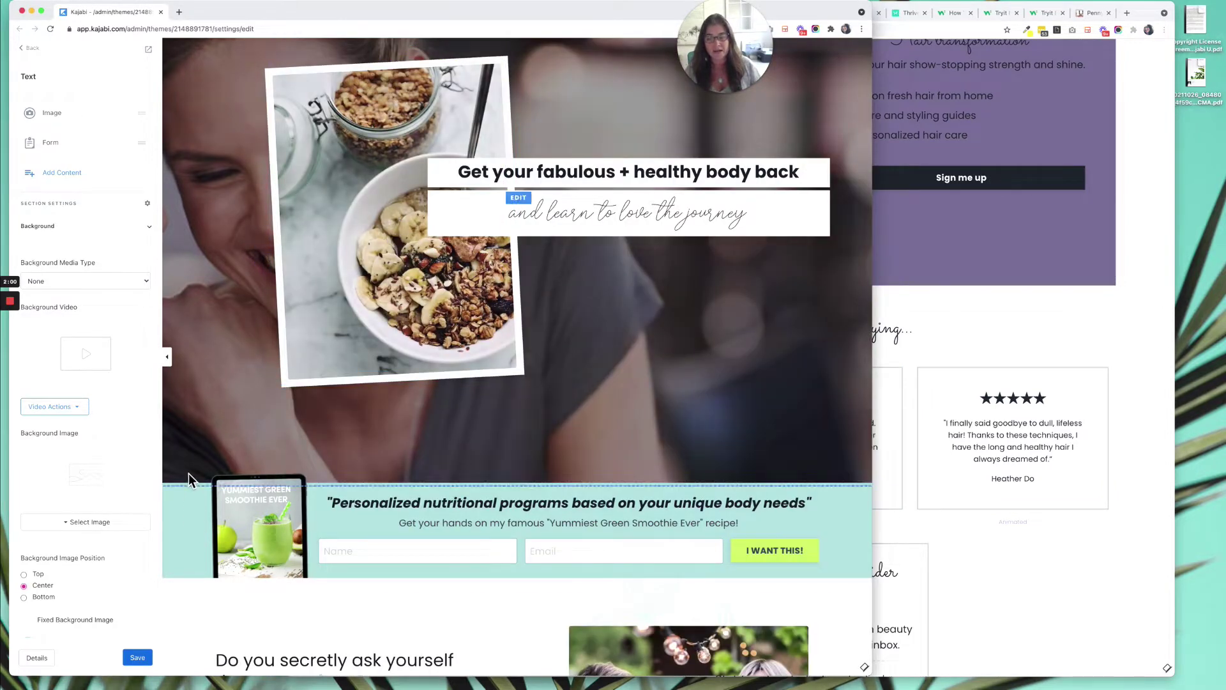
pyautogui.click(193, 496)
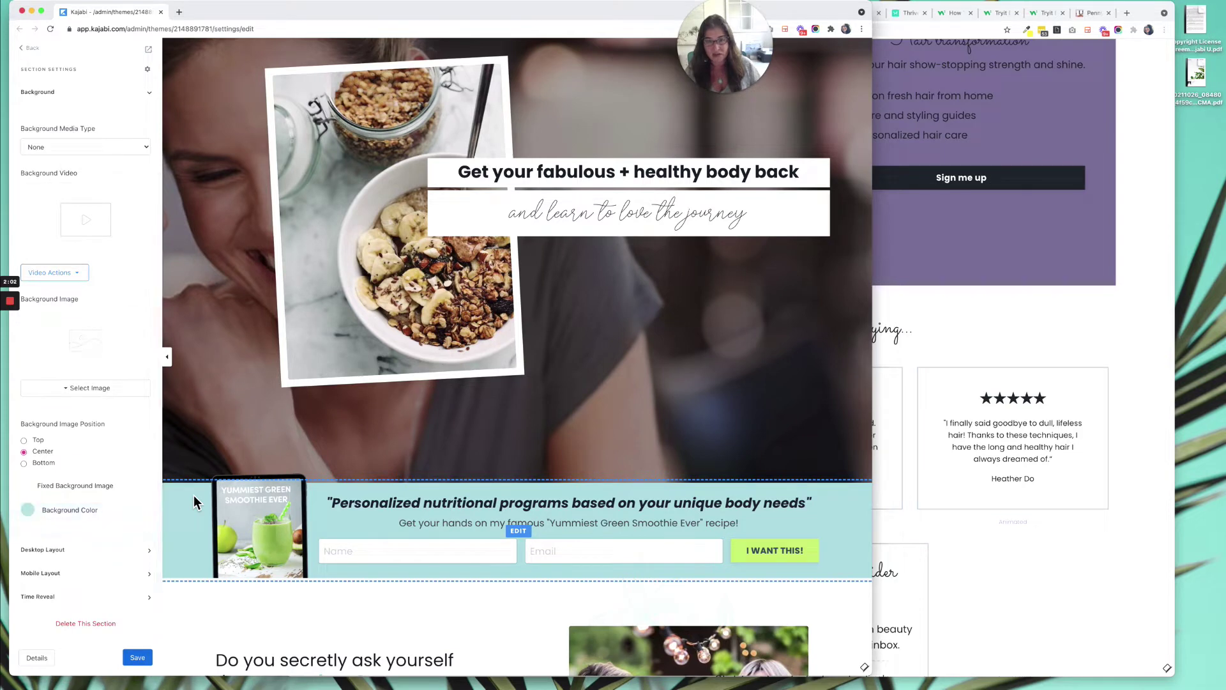
pyautogui.scroll(3, 69, 164)
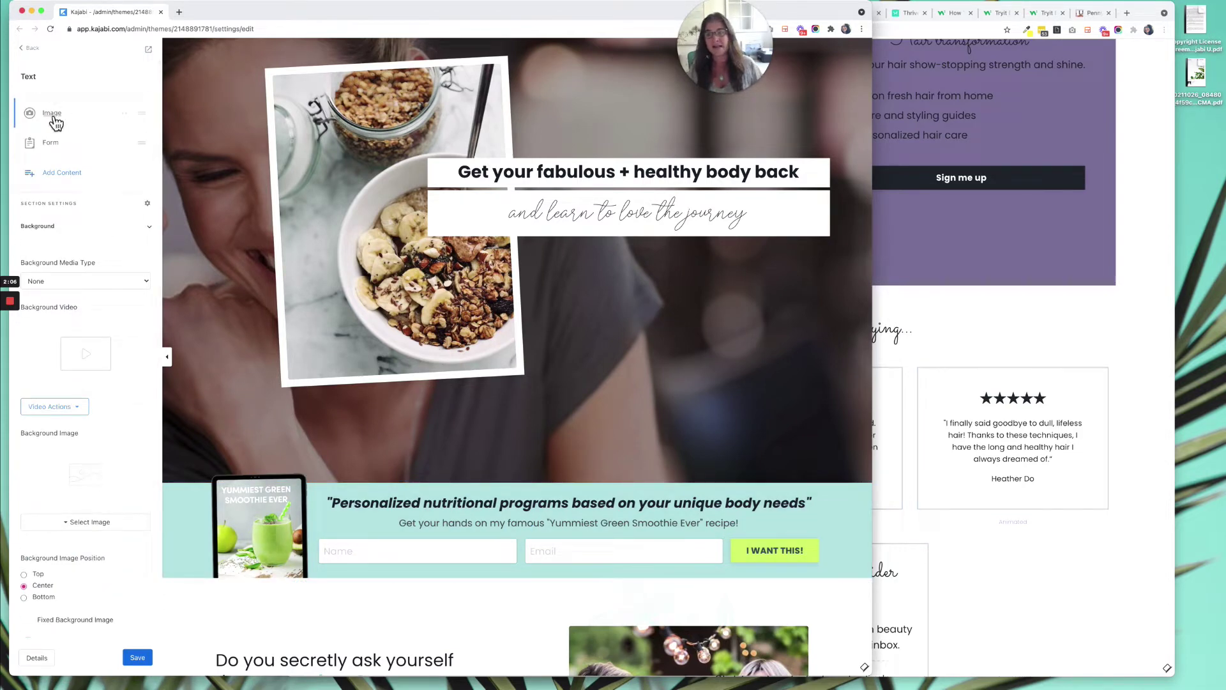
# Step: Add an Inline Opt-in Form section to the [LESSON] landing page and insert an Image block in it
pyautogui.click(907, 513)
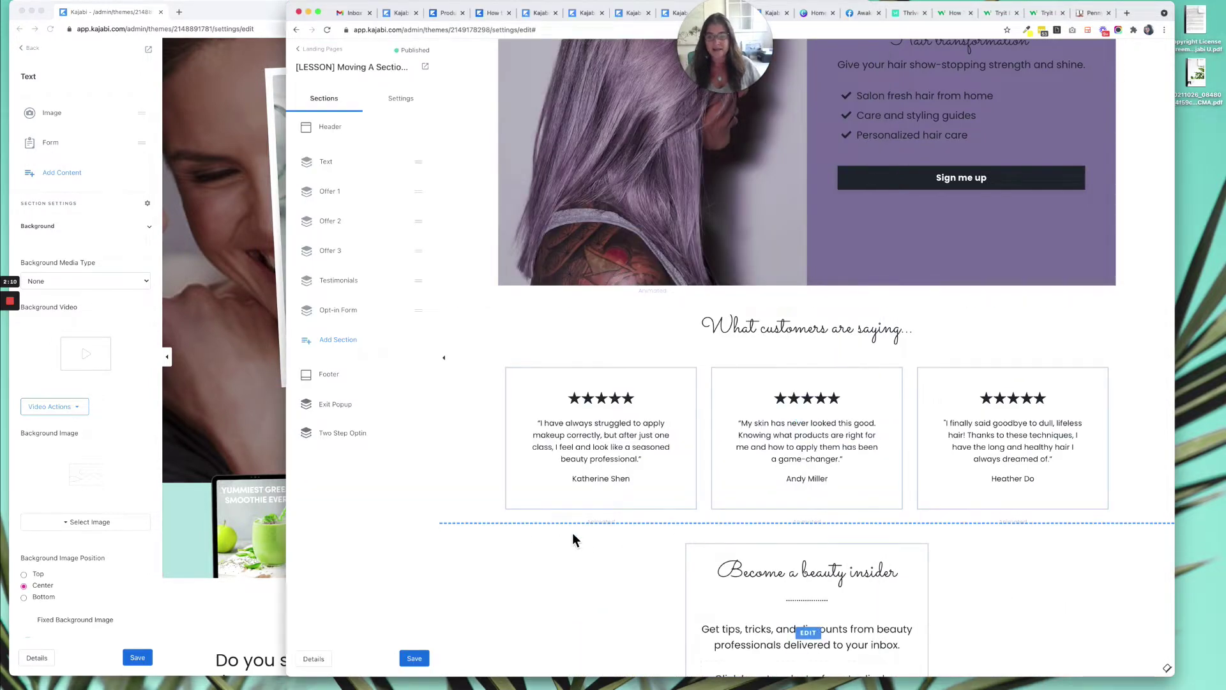
pyautogui.scroll(-2, 642, 550)
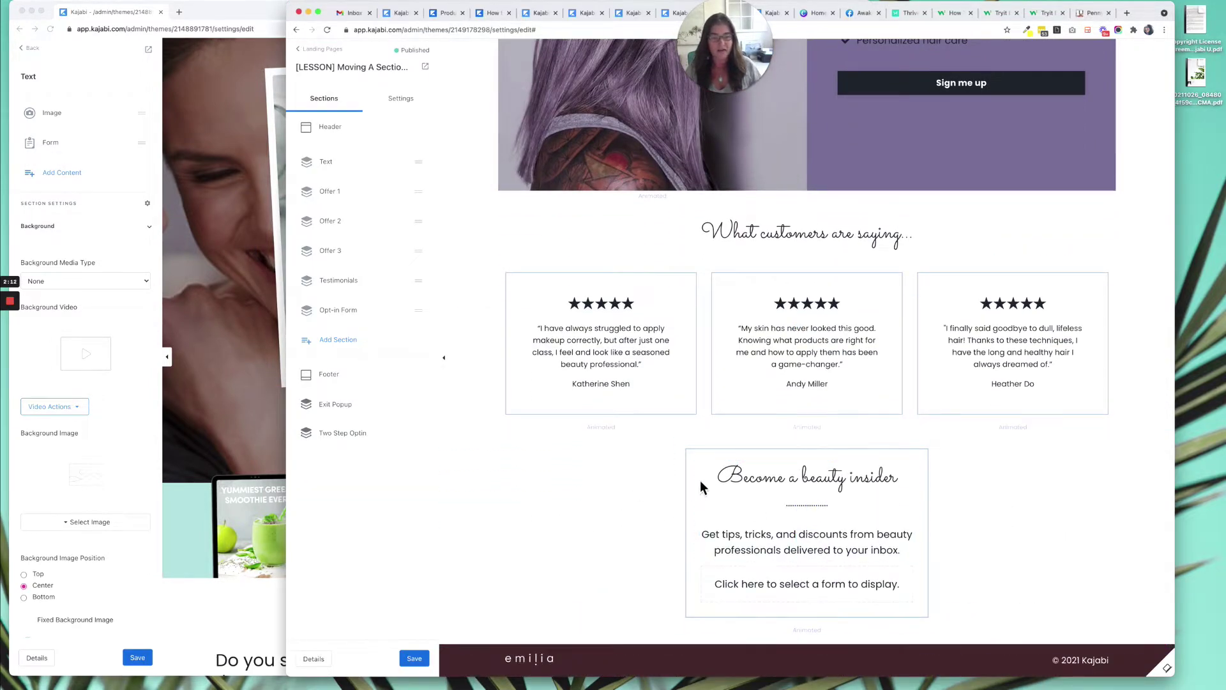
pyautogui.click(346, 345)
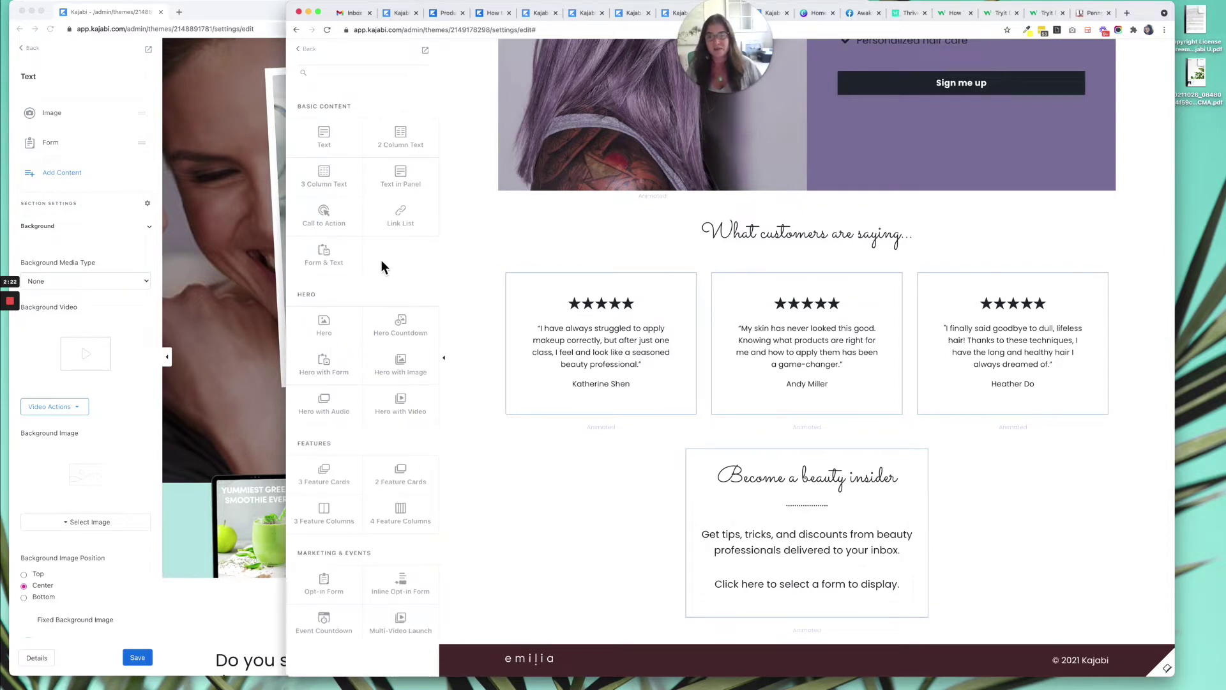
pyautogui.scroll(-4, 384, 265)
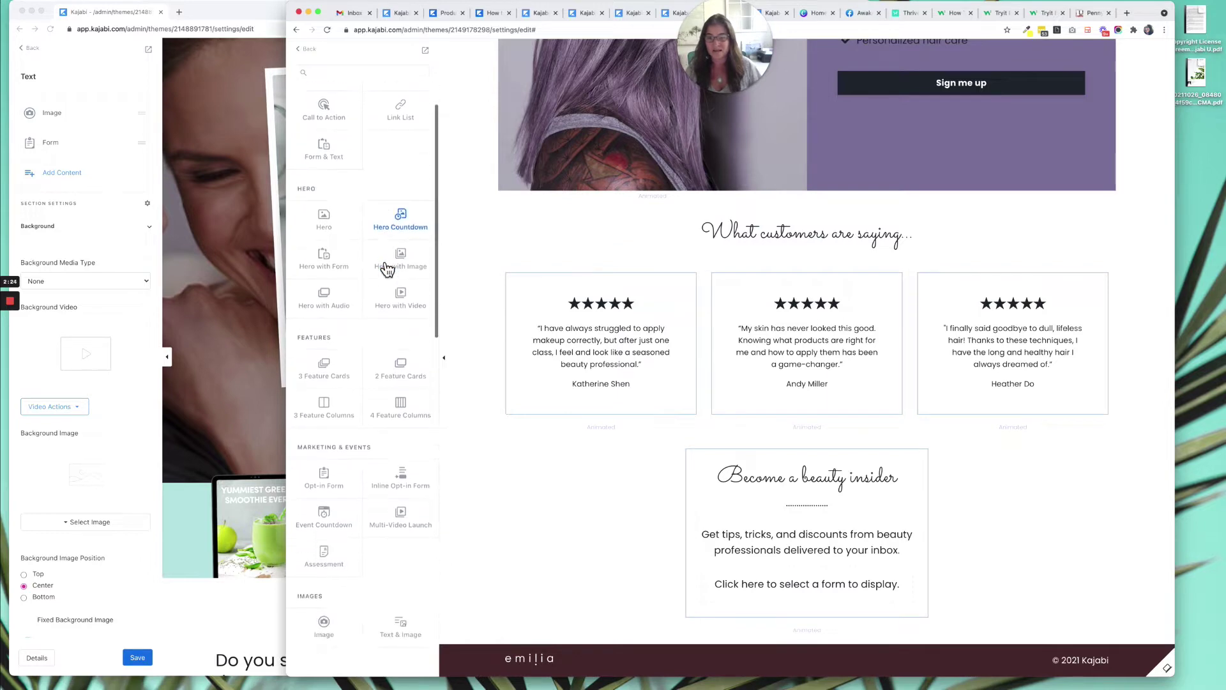
pyautogui.scroll(-2, 386, 268)
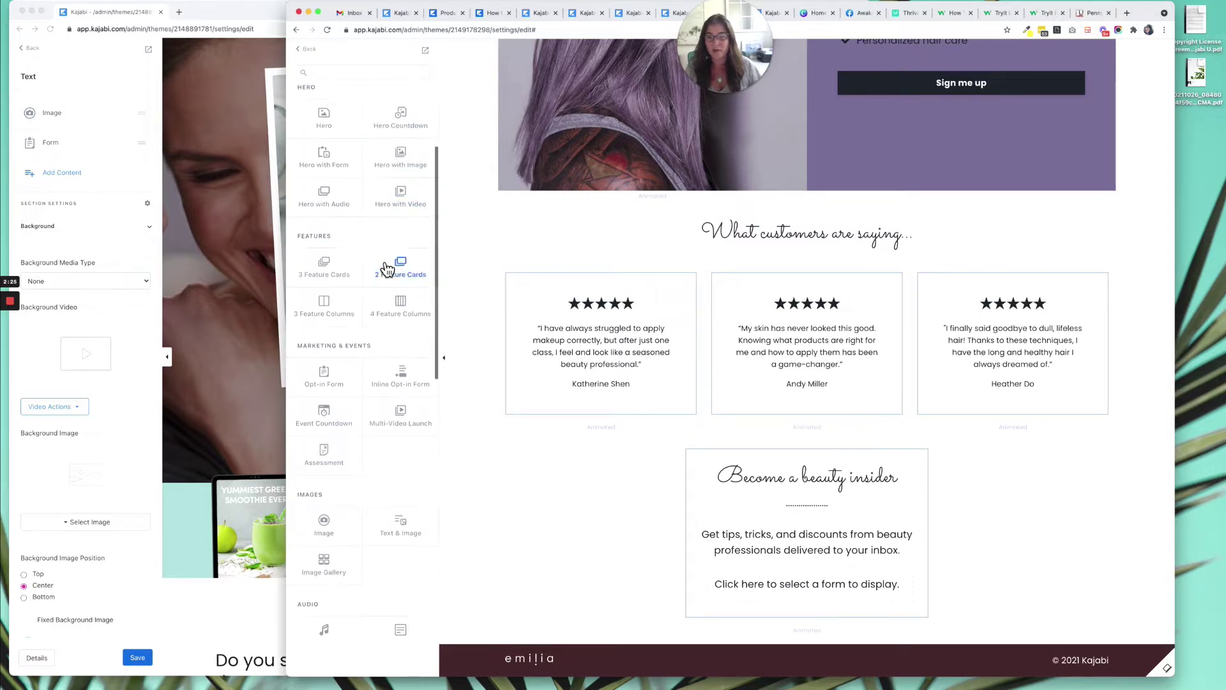
pyautogui.click(407, 378)
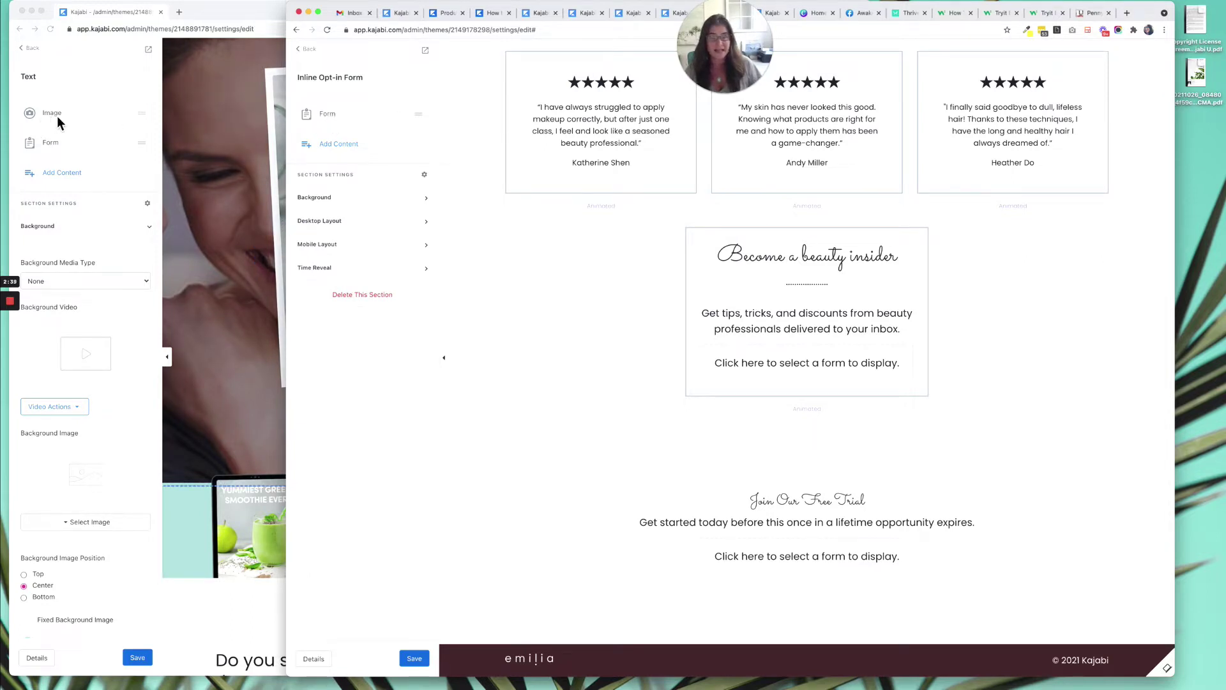
pyautogui.click(345, 148)
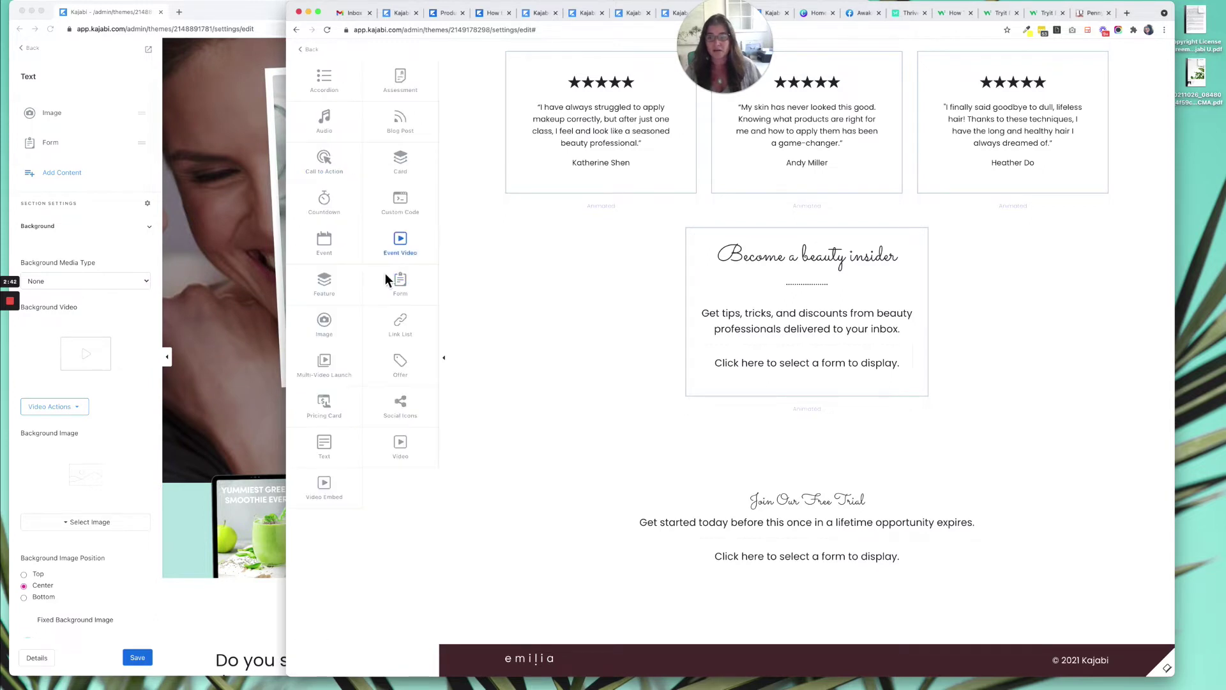
pyautogui.click(326, 325)
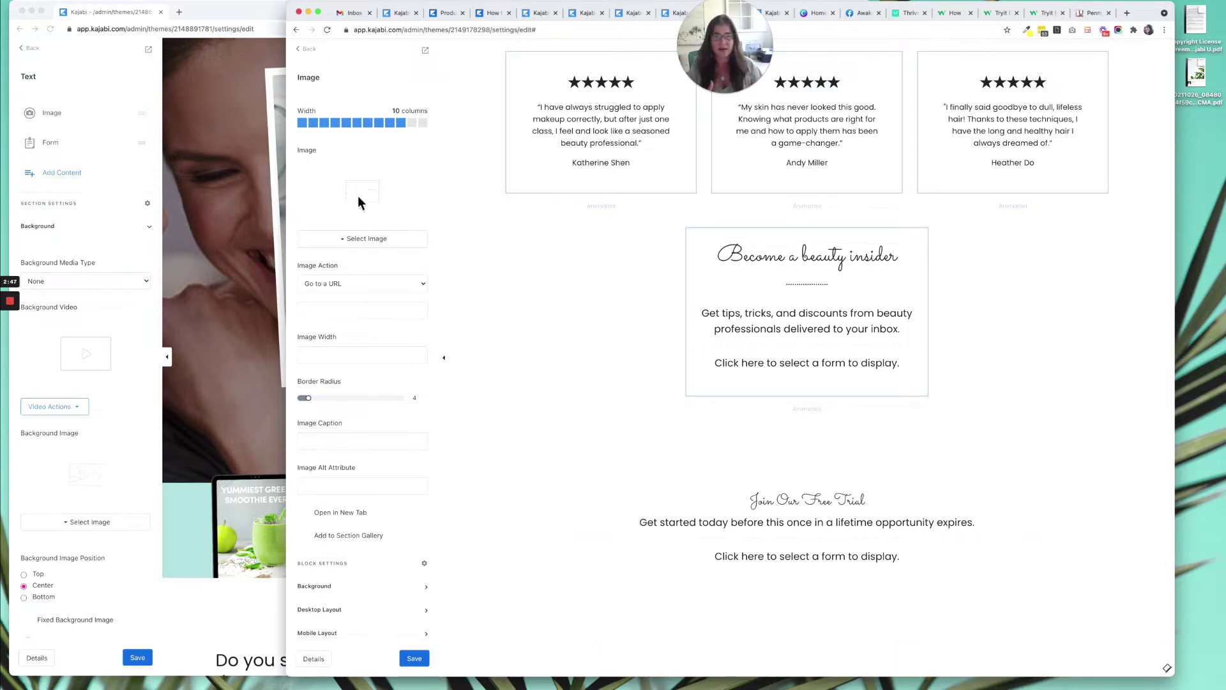
# Step: Save the smoothie ebook image from the source section's Image block to the Desktop
pyautogui.click(225, 432)
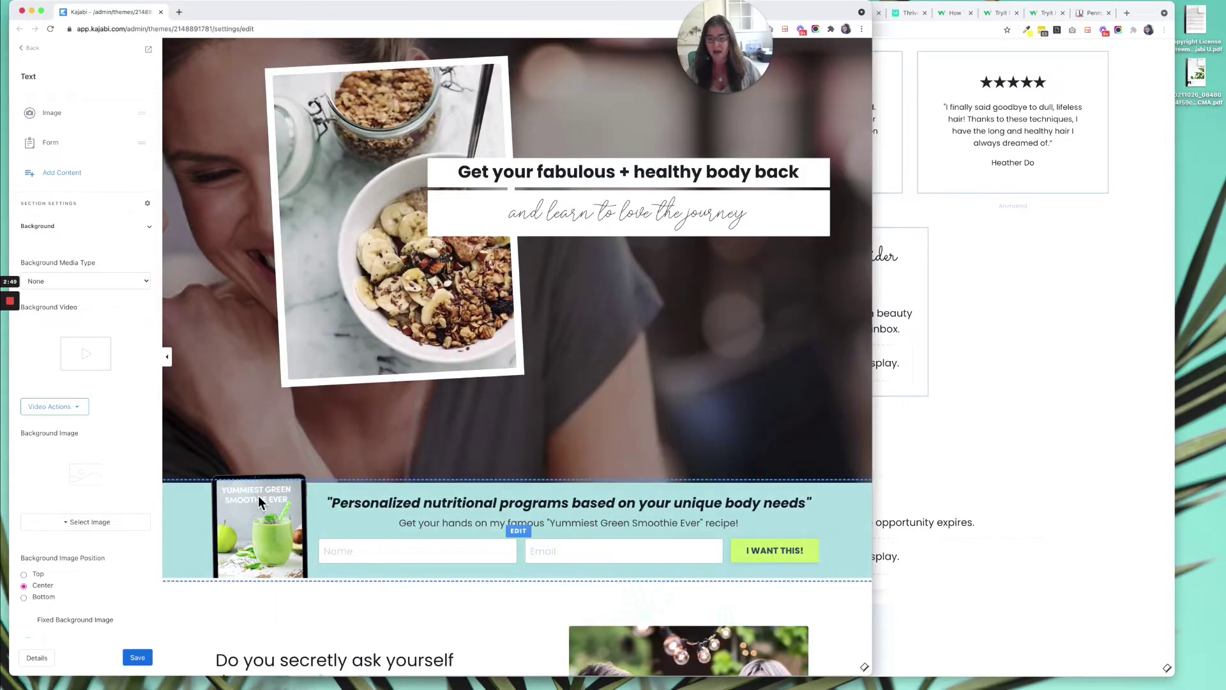
pyautogui.click(55, 116)
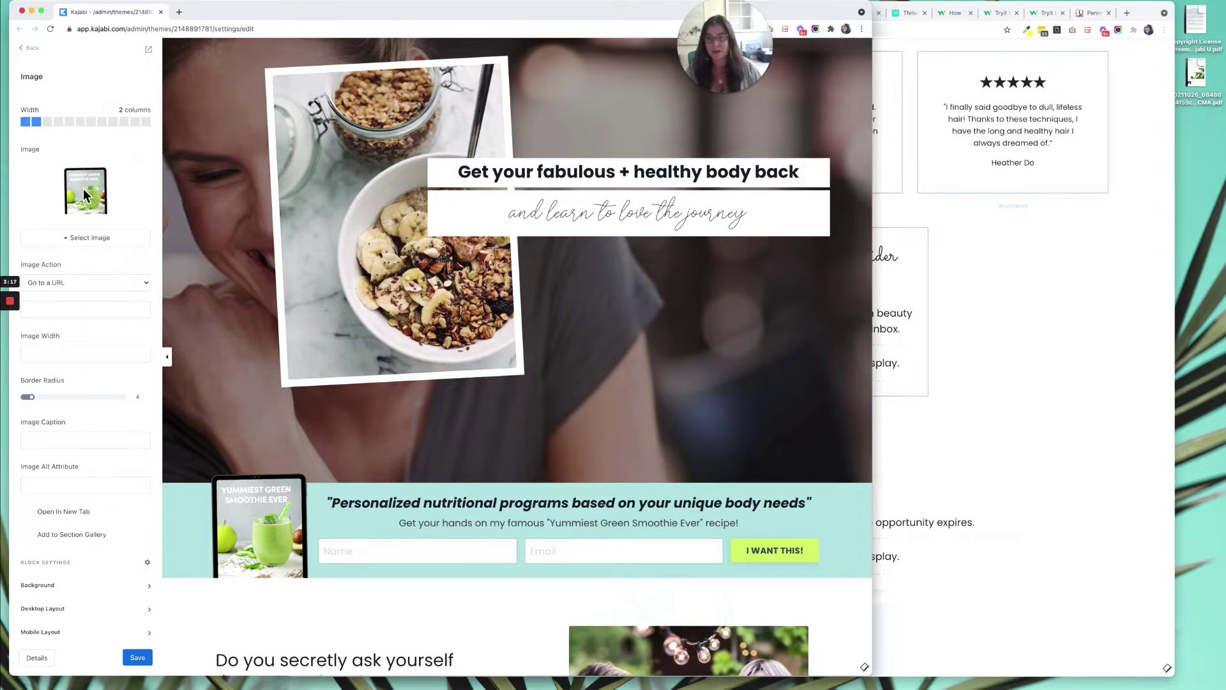
pyautogui.rightClick(83, 189)
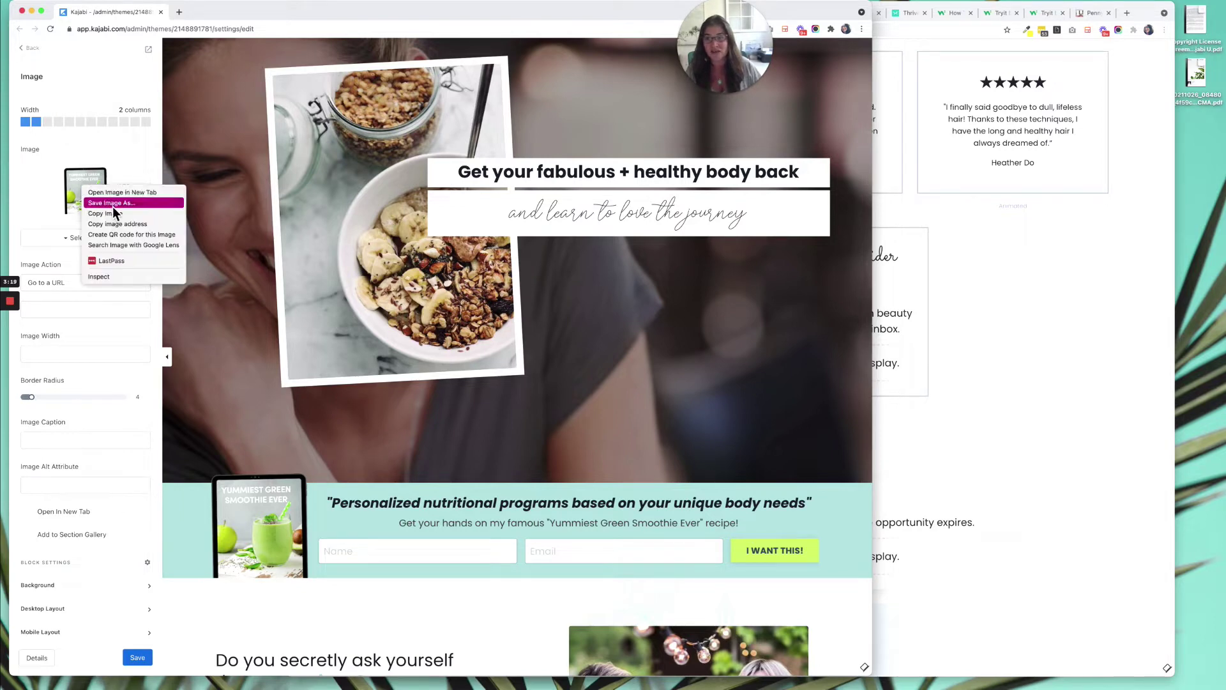
pyautogui.click(112, 205)
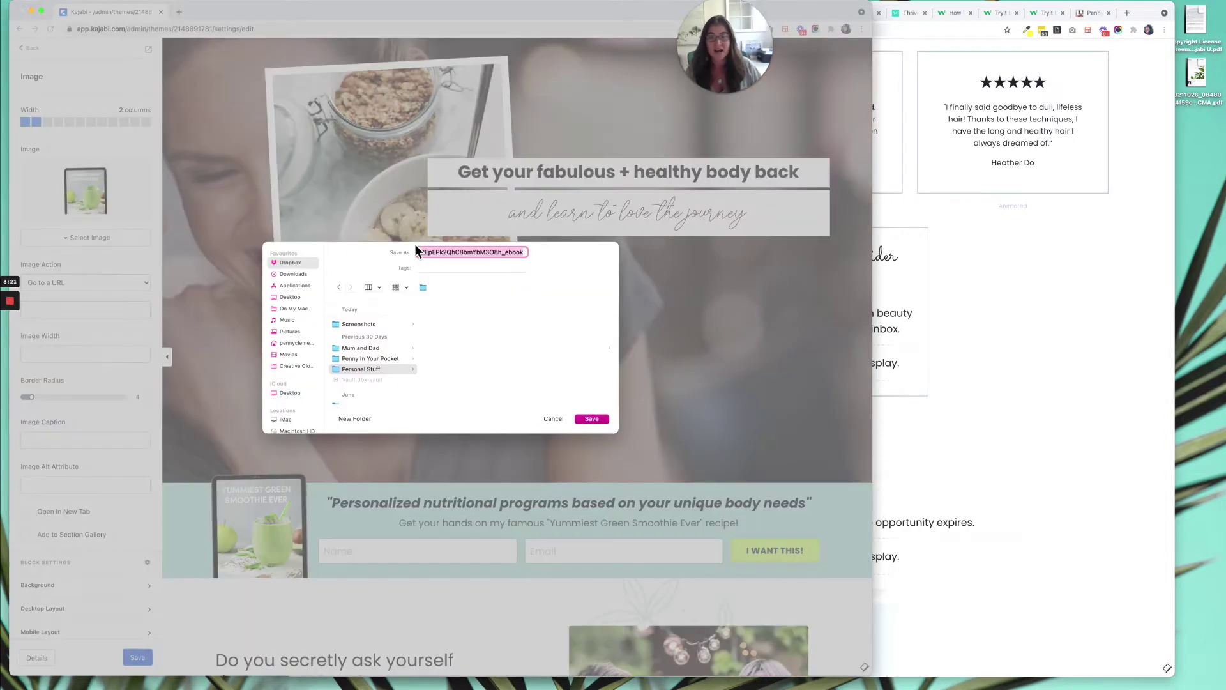
pyautogui.click(293, 297)
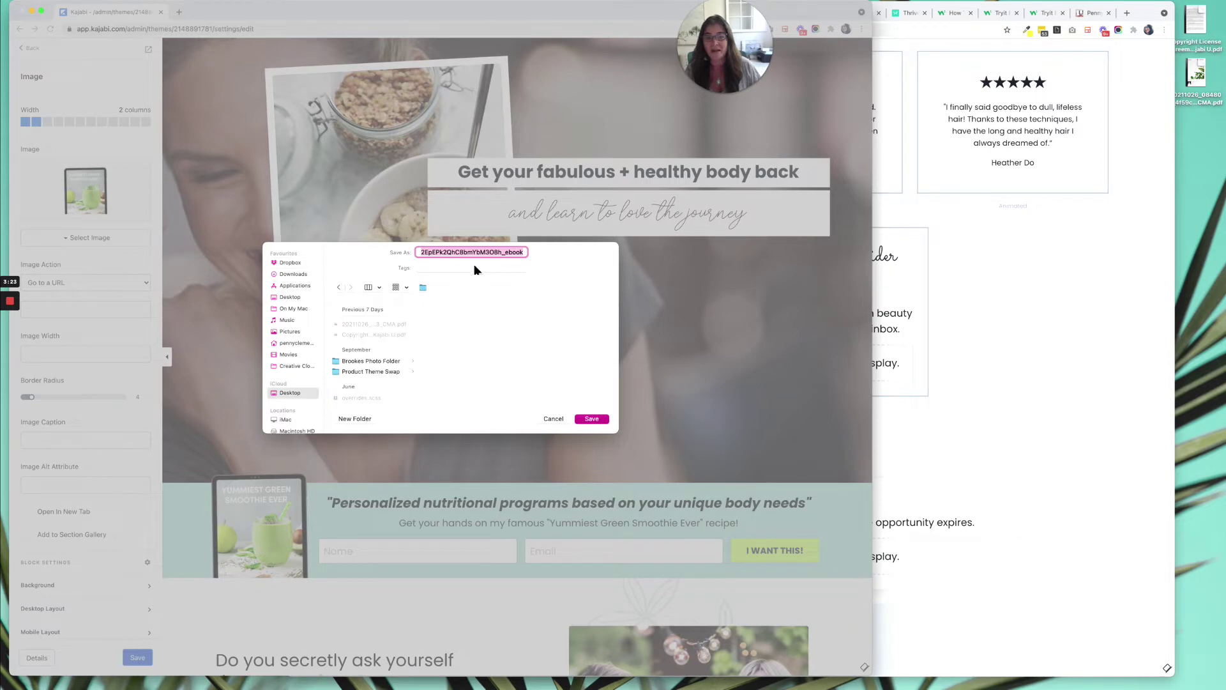
pyautogui.click(603, 419)
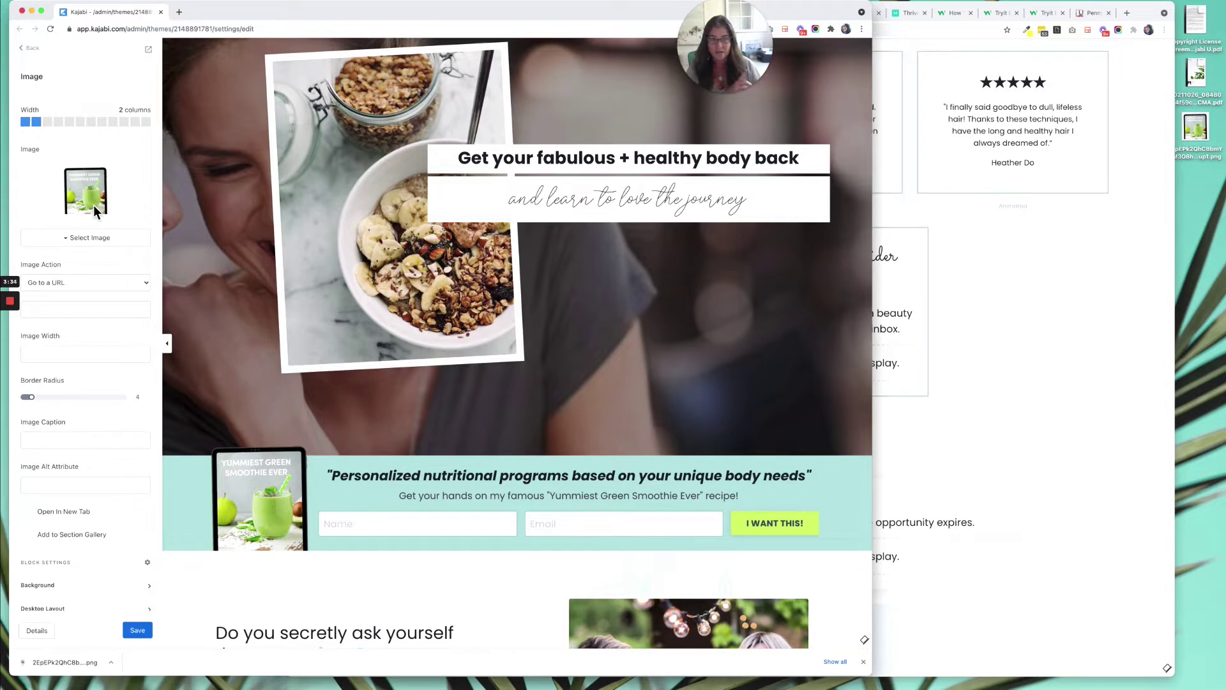
# Step: Check the smoothie image block's background and desktop layout settings, including its spacing, and return to the [LESSON] page
pyautogui.scroll(-5, 91, 221)
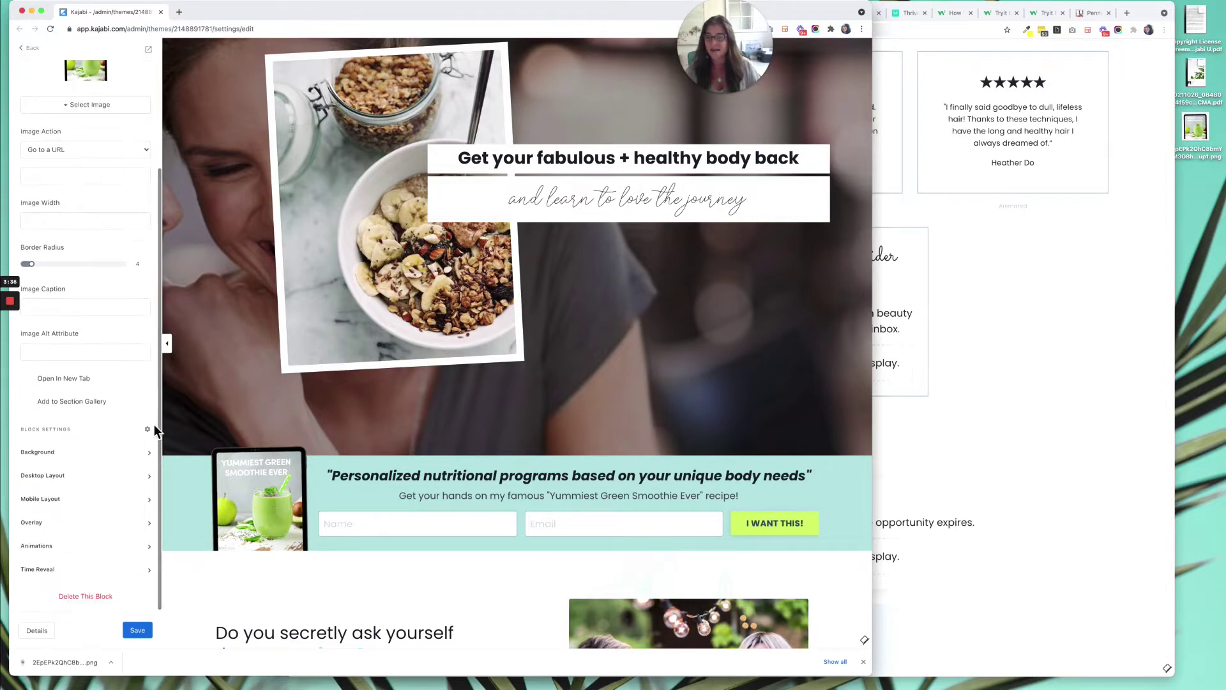
pyautogui.click(80, 454)
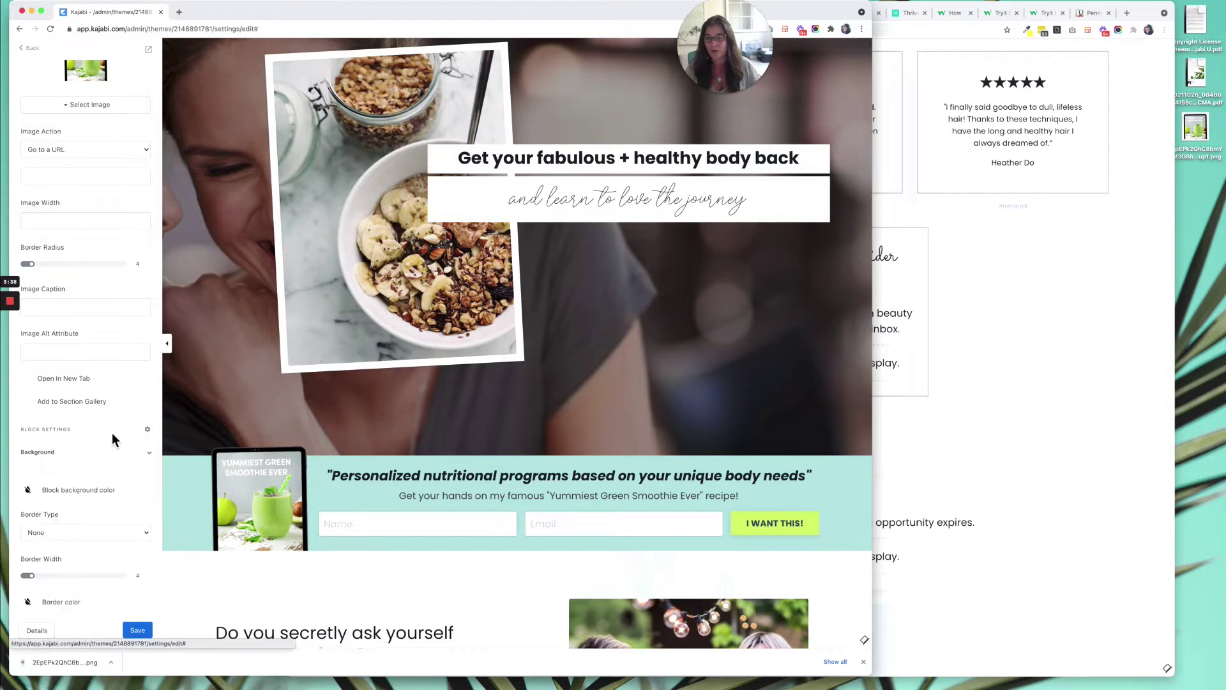
pyautogui.scroll(-10, 113, 438)
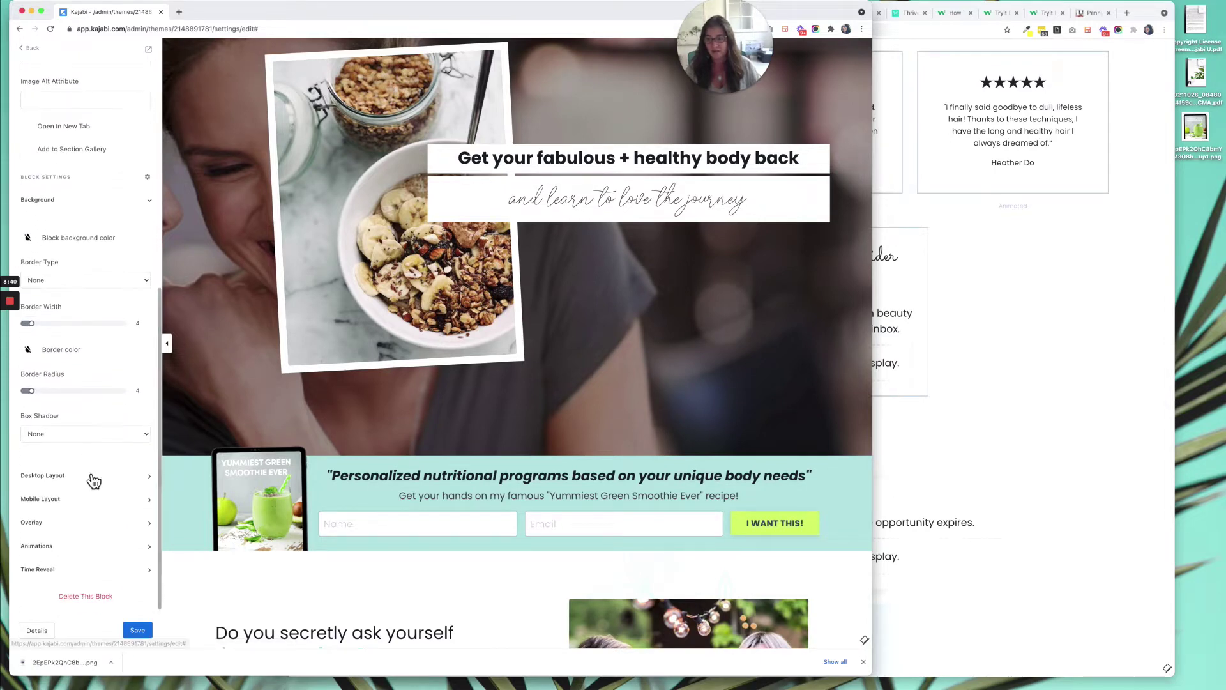
pyautogui.click(94, 477)
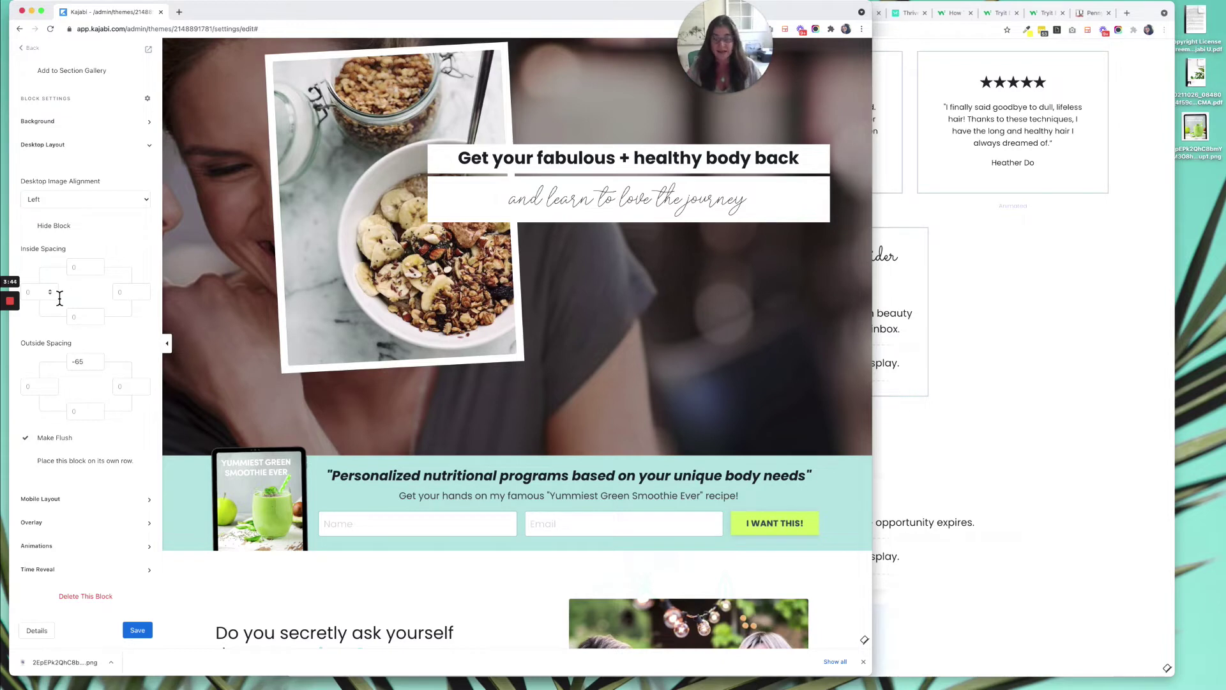
pyautogui.click(1017, 373)
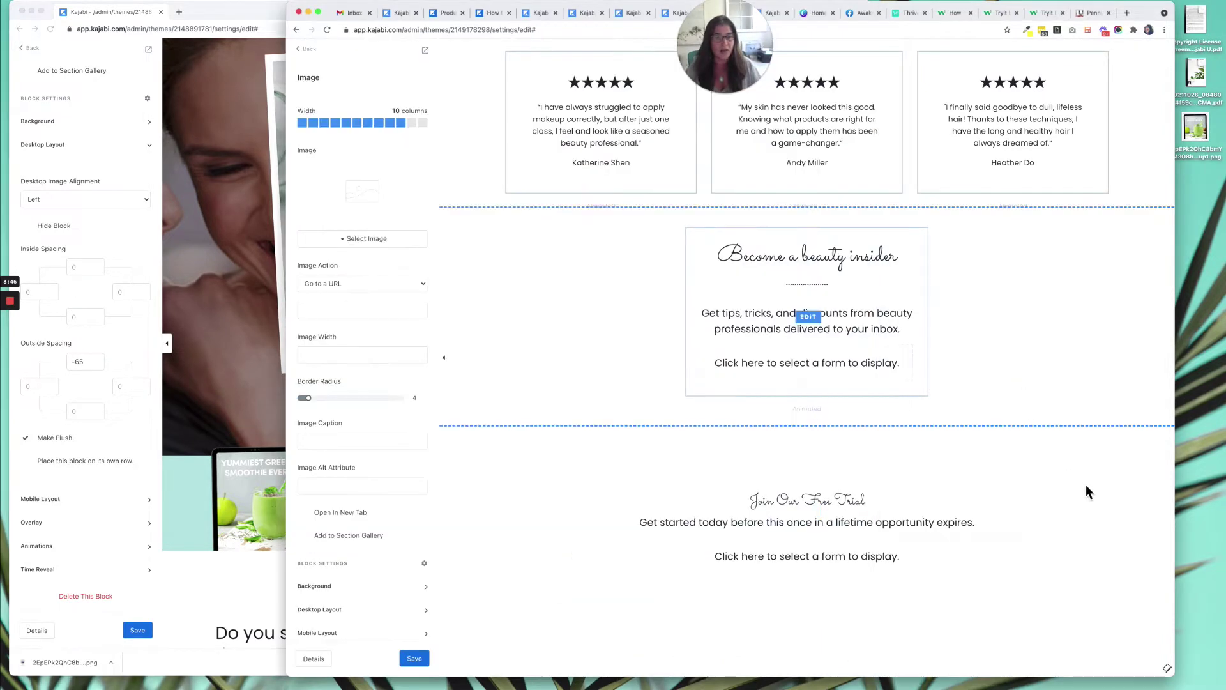
# Step: Set the new Image block's width to 2 columns and upload the smoothie ebook image from the Desktop into it
pyautogui.click(313, 121)
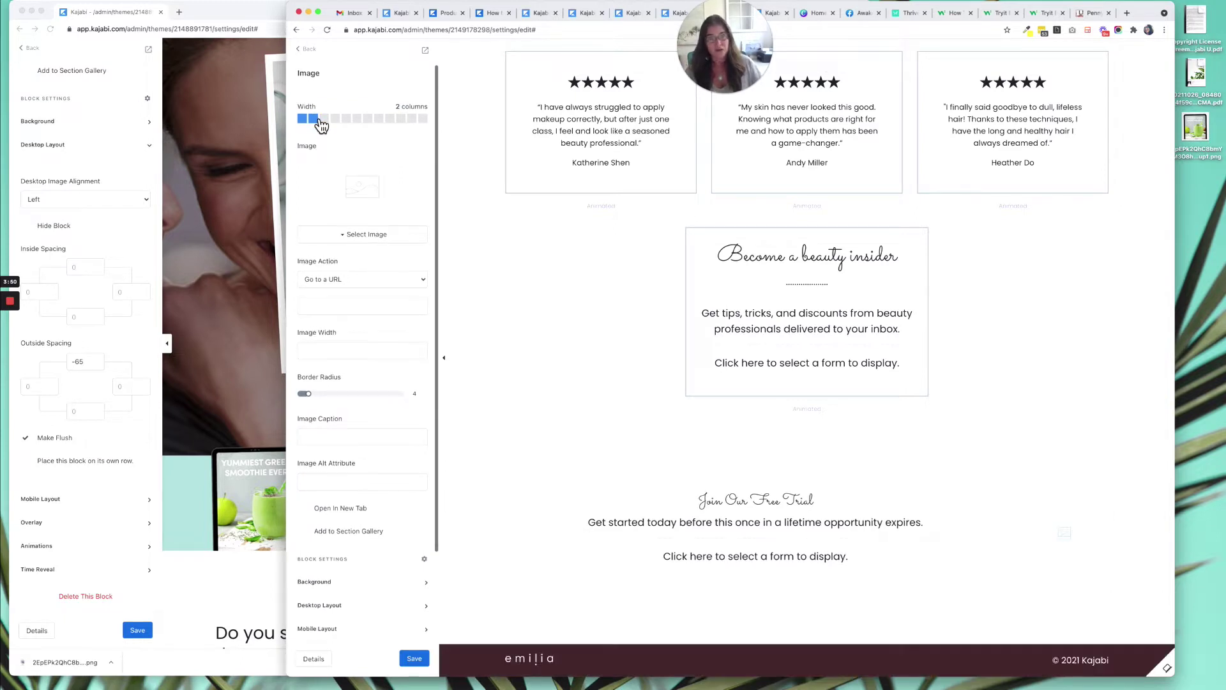
pyautogui.click(373, 237)
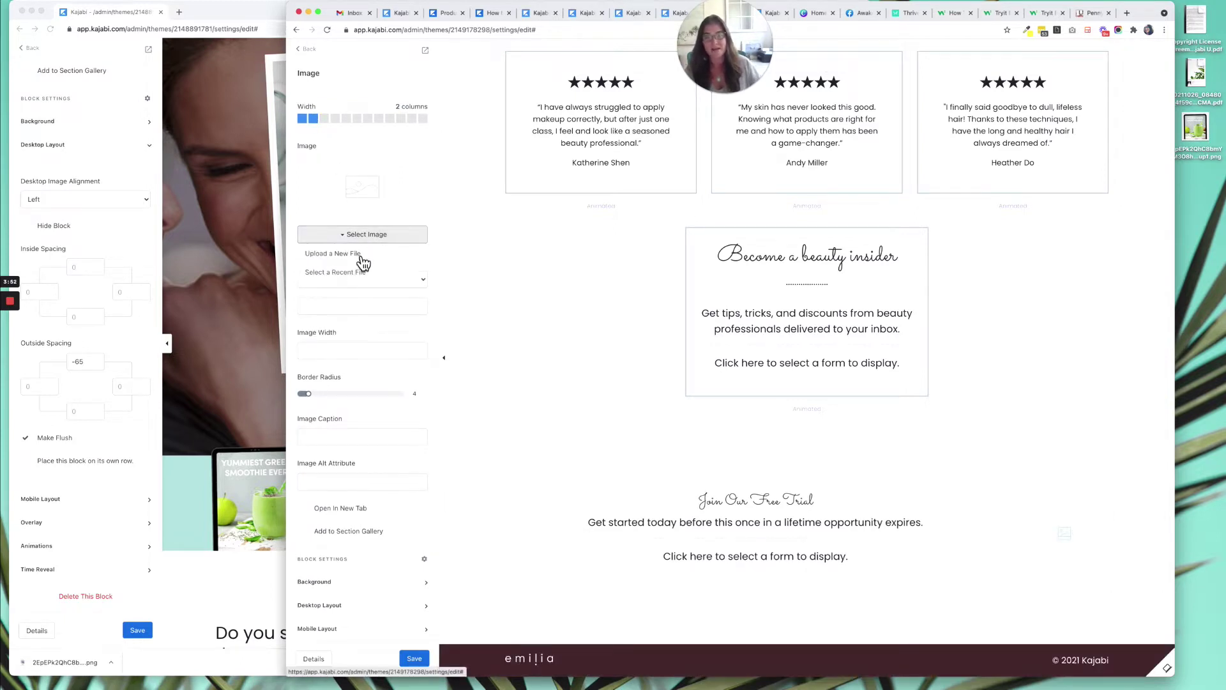
pyautogui.click(357, 258)
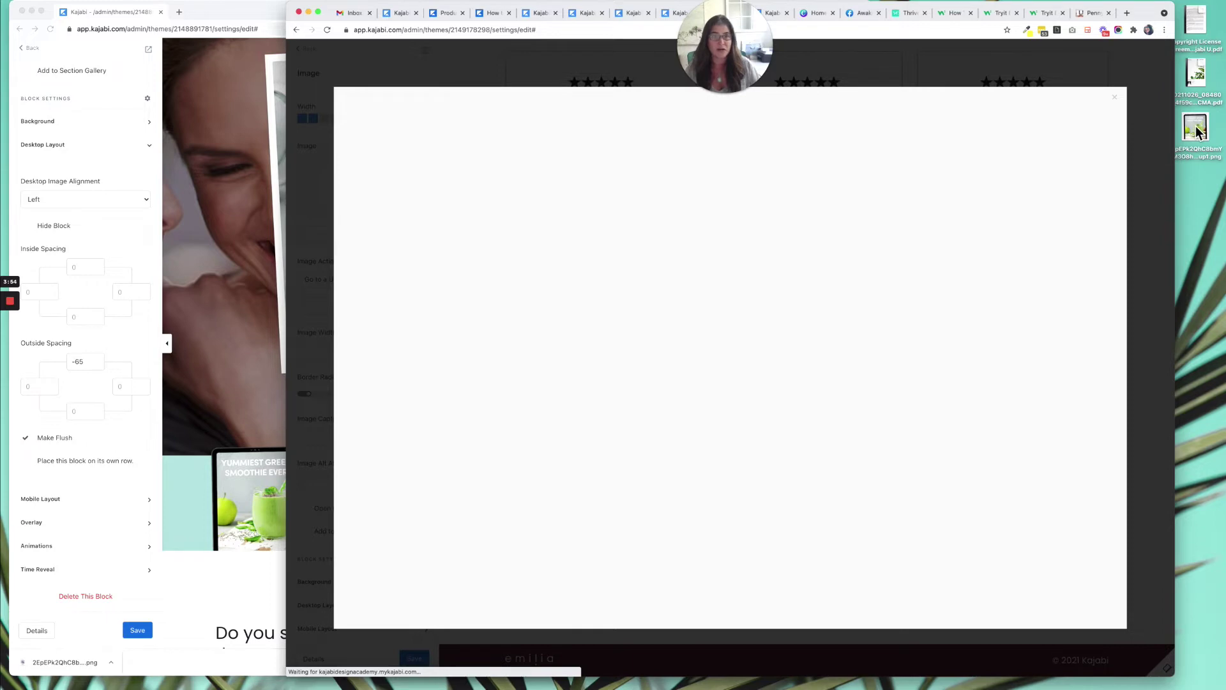
pyautogui.moveTo(1197, 131); pyautogui.dragTo(807, 315)
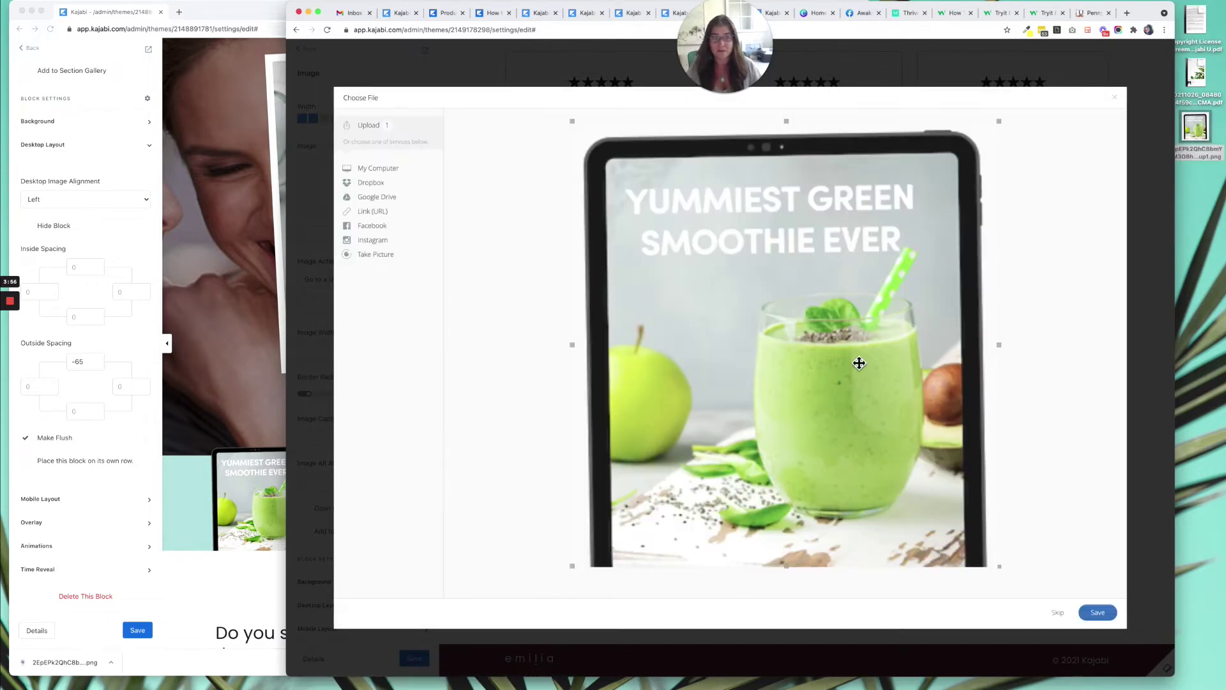
pyautogui.click(1098, 611)
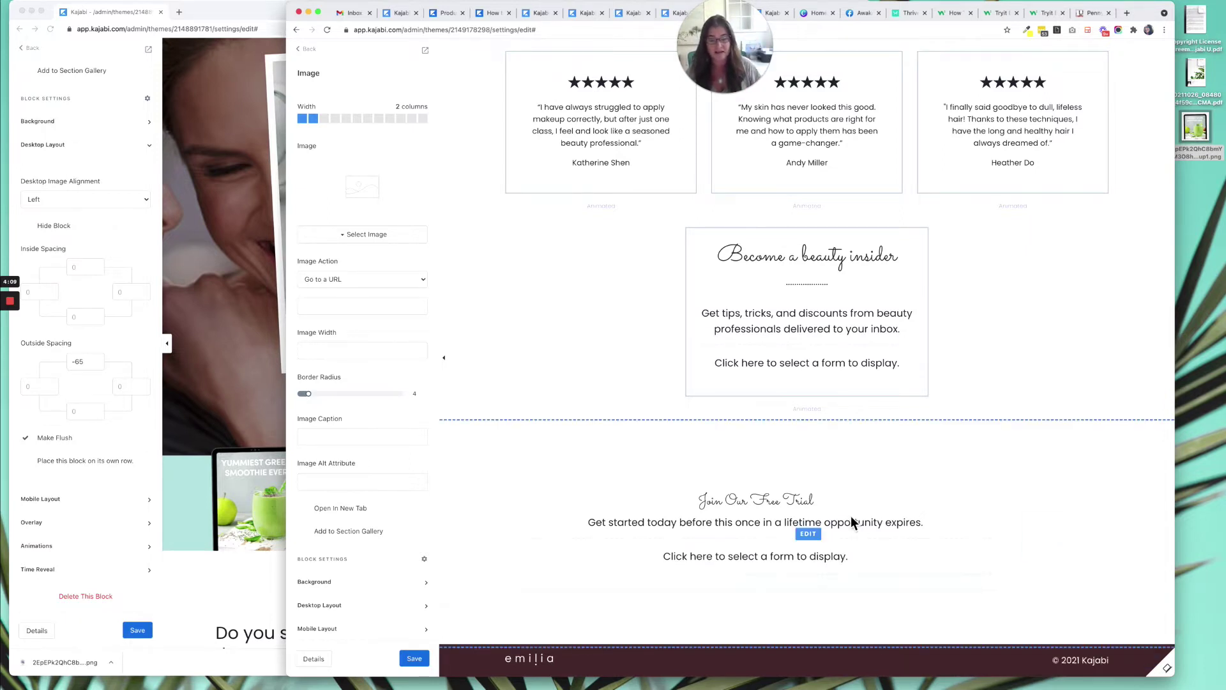
# Step: Give the Image block a top outside spacing of -65 with Make Flush enabled, and move it above the Form block
pyautogui.scroll(-2, 383, 505)
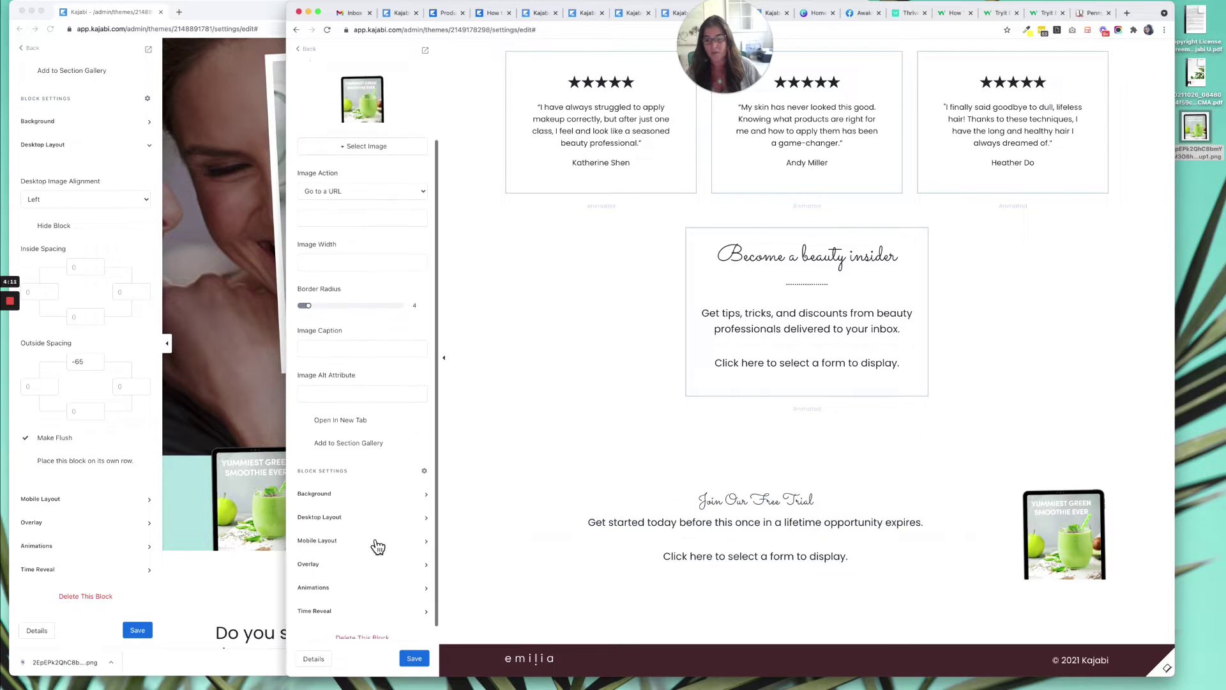
pyautogui.click(359, 519)
pyautogui.scroll(-3, 354, 472)
pyautogui.scroll(-3, 355, 469)
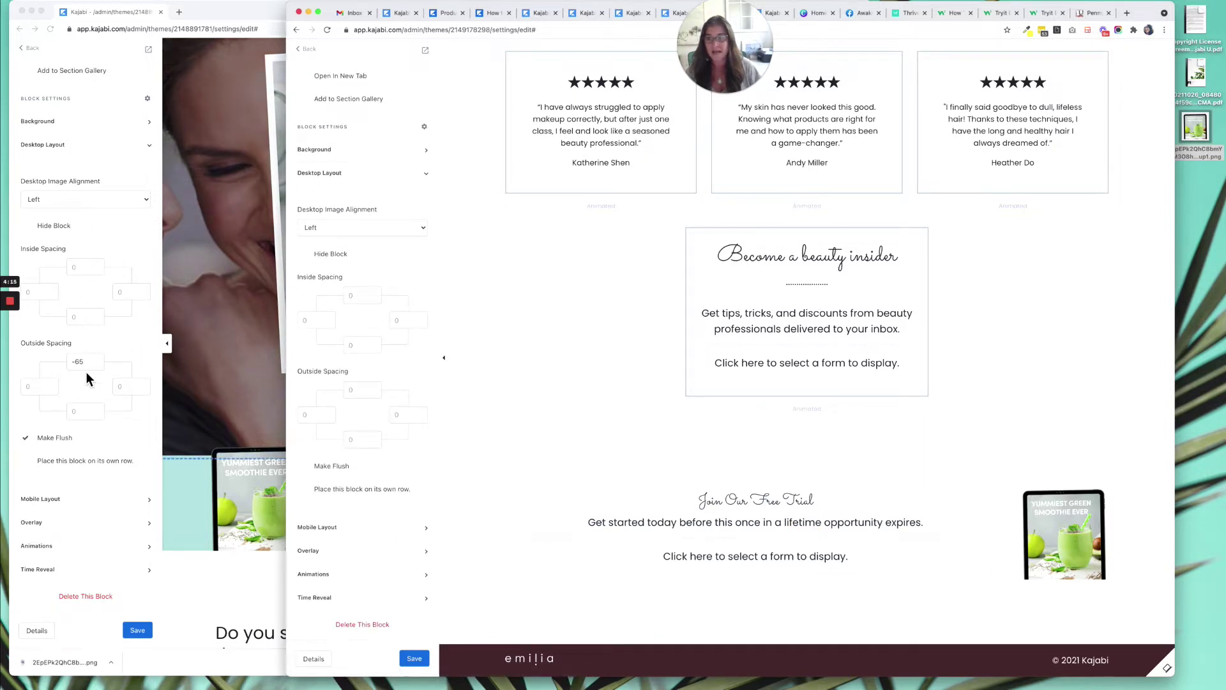
pyautogui.click(365, 396)
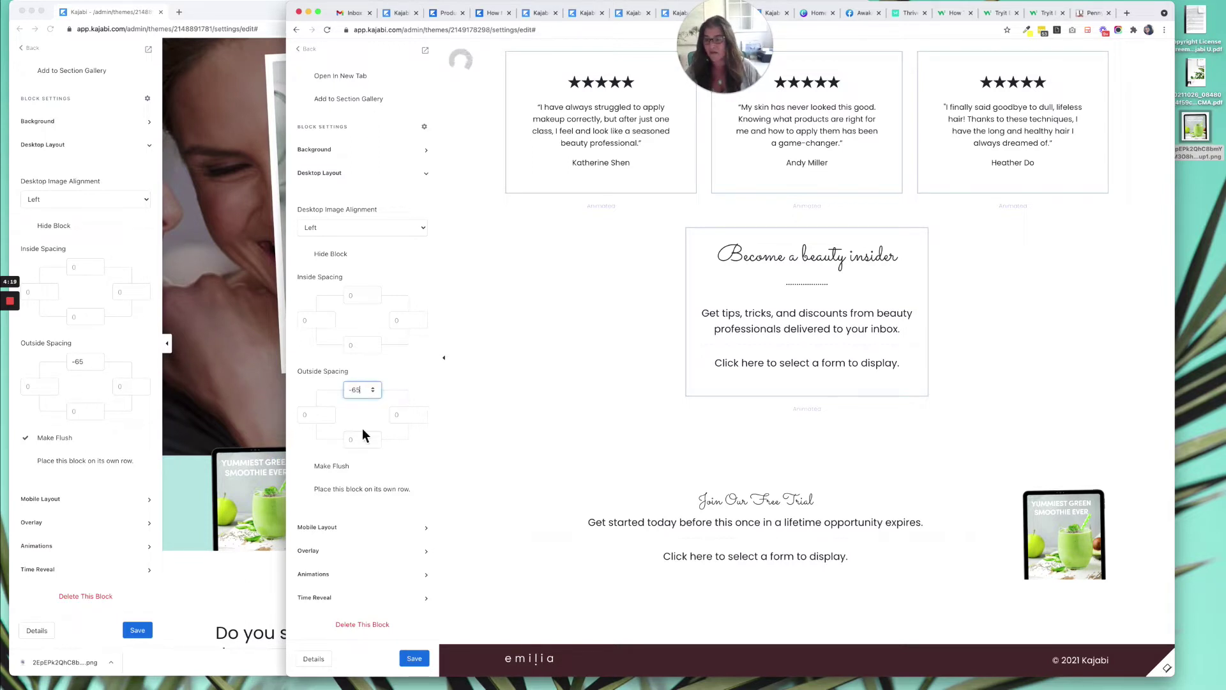
pyautogui.click(305, 471)
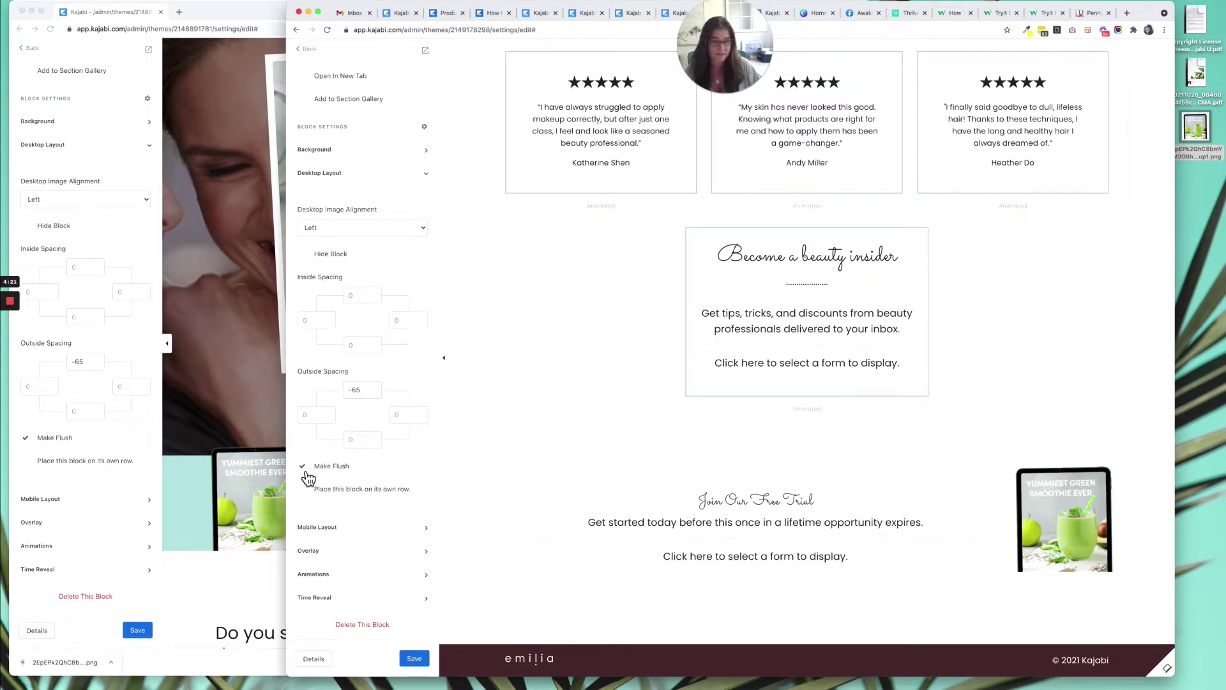
pyautogui.click(308, 49)
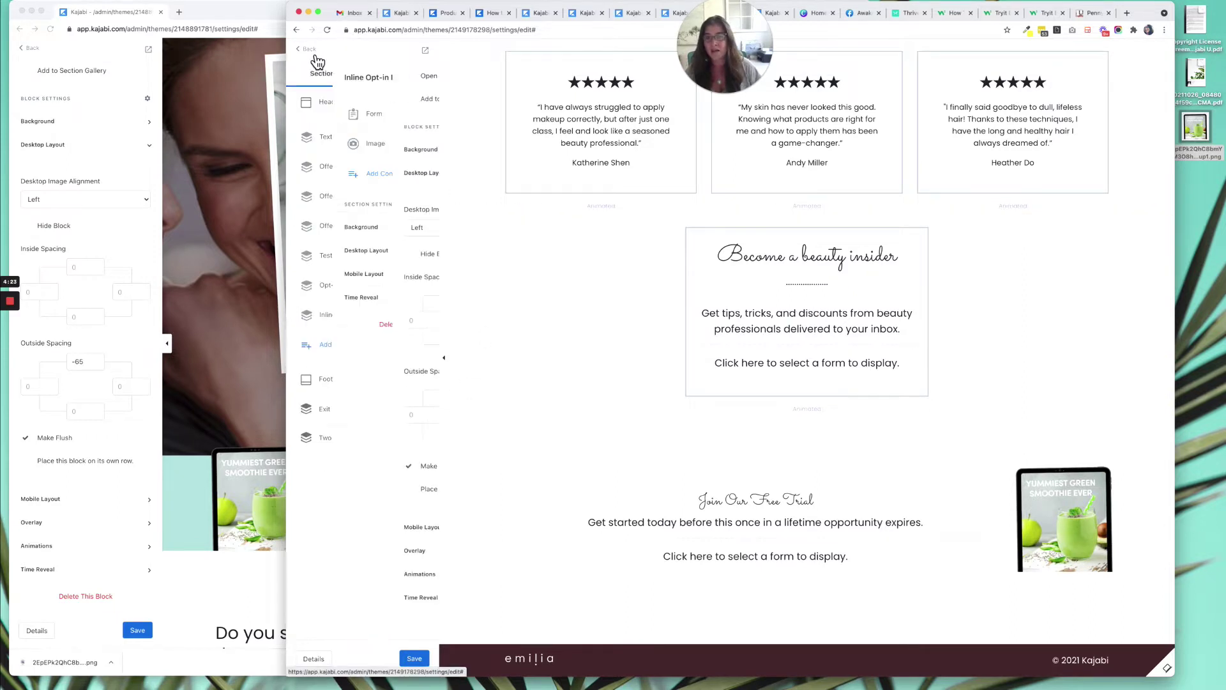
pyautogui.moveTo(410, 154); pyautogui.dragTo(424, 129)
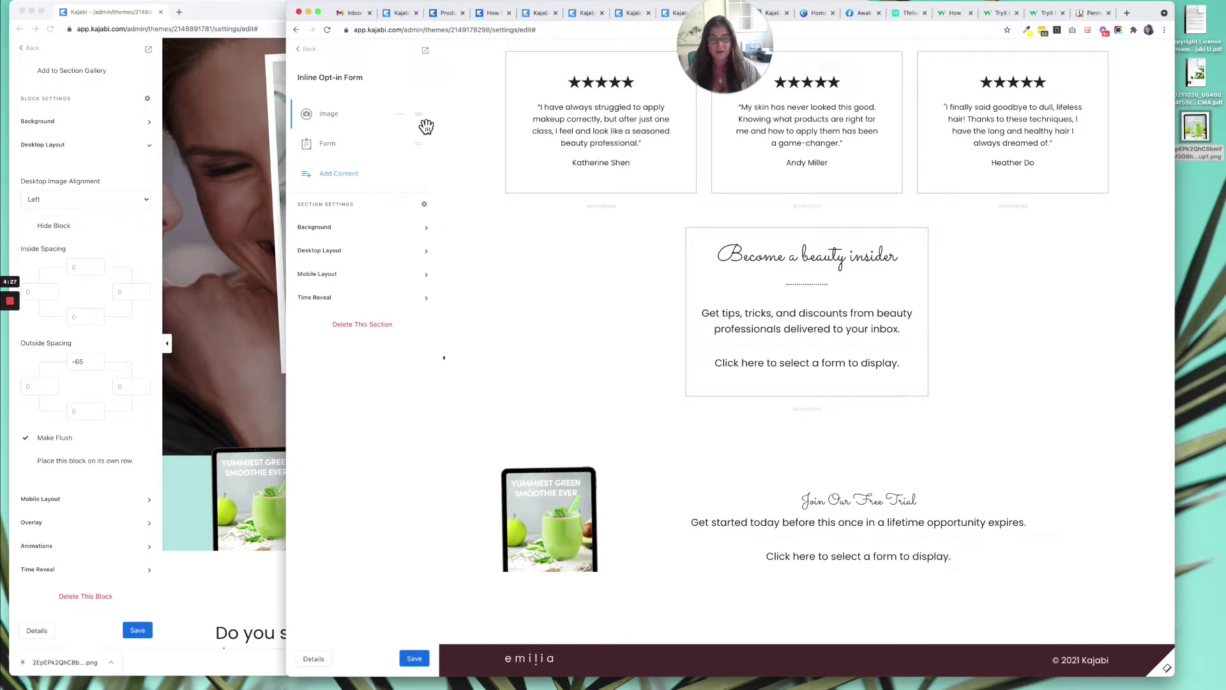
# Step: Copy the background color hex code from the teal smoothie section's settings on the source page
pyautogui.click(187, 471)
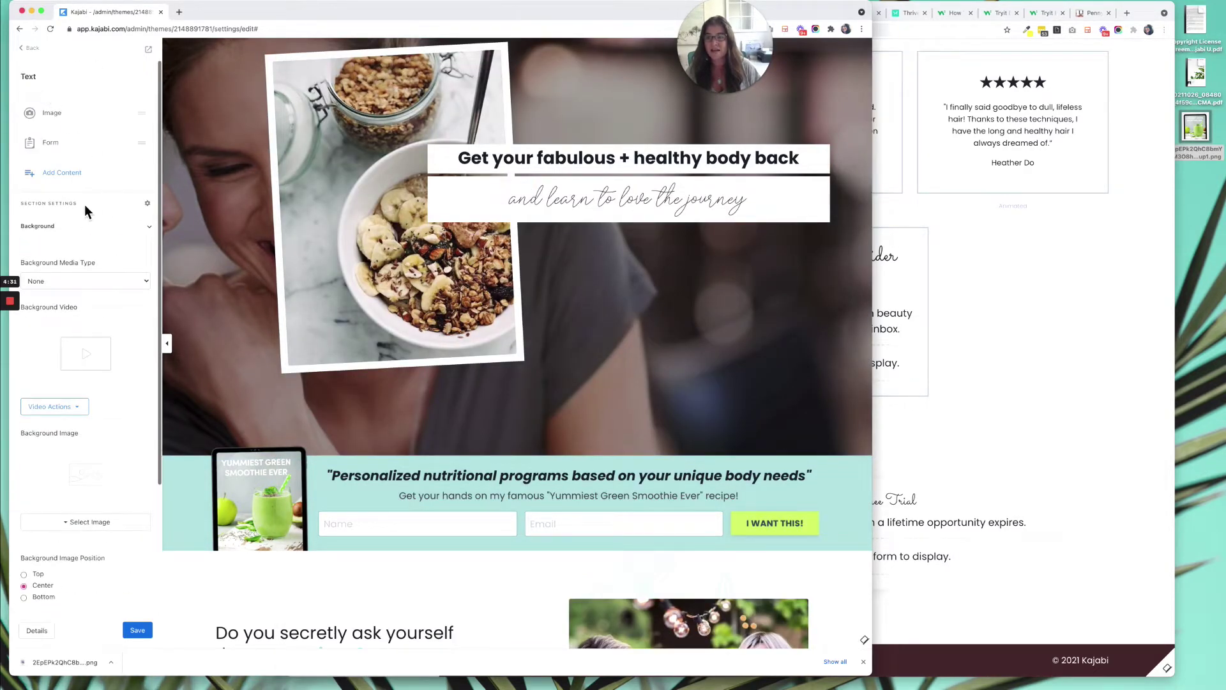
pyautogui.scroll(-3, 105, 215)
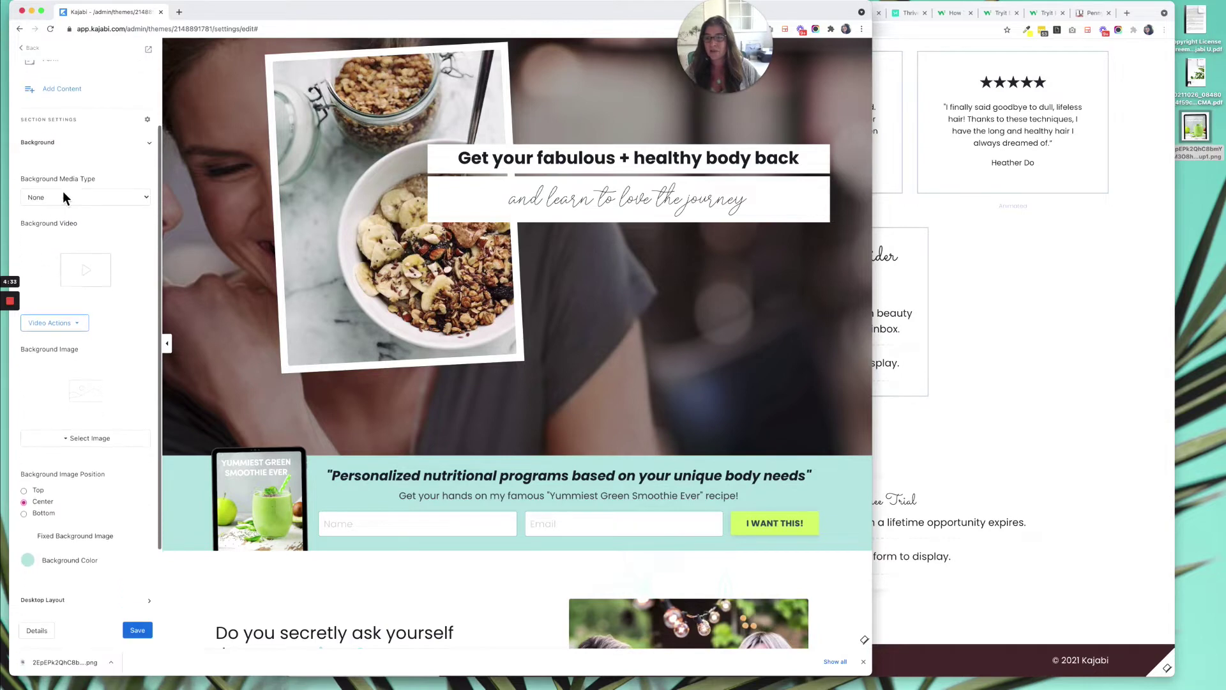
pyautogui.scroll(-3, 79, 213)
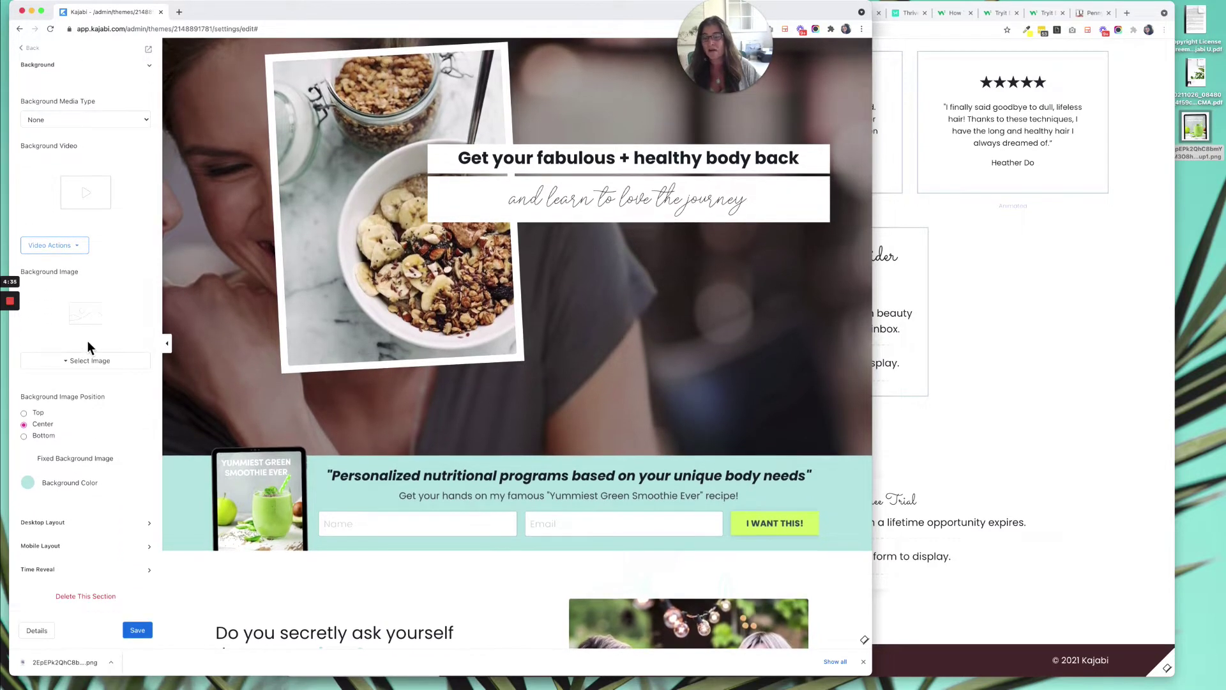
pyautogui.click(28, 482)
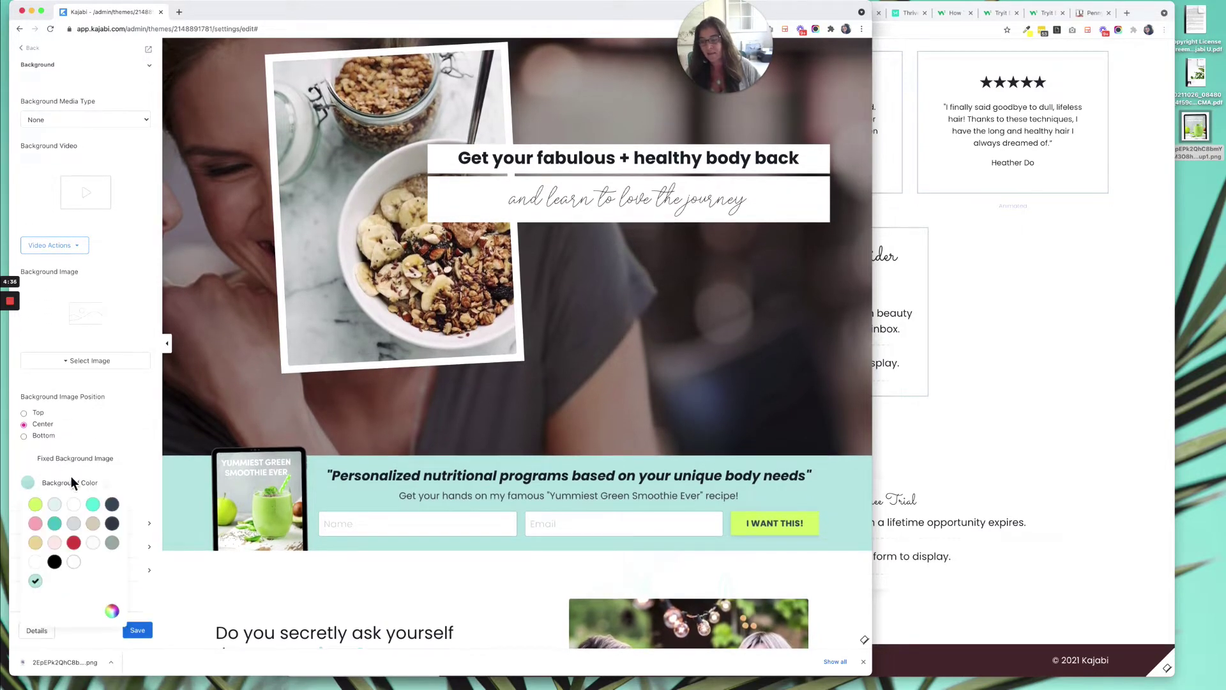
pyautogui.click(112, 611)
pyautogui.tripleClick(205, 607)
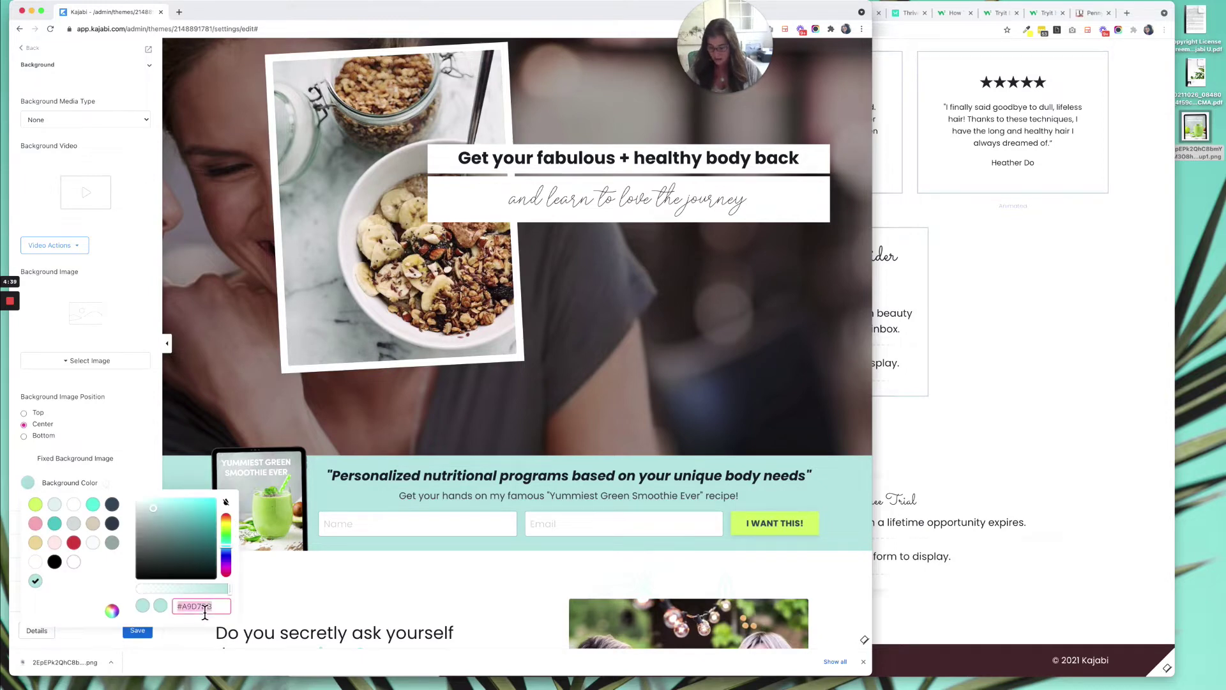
# Step: Set the background color of the [LESSON] page's Inline Opt-in Form section to #A9D7DB
pyautogui.click(1075, 619)
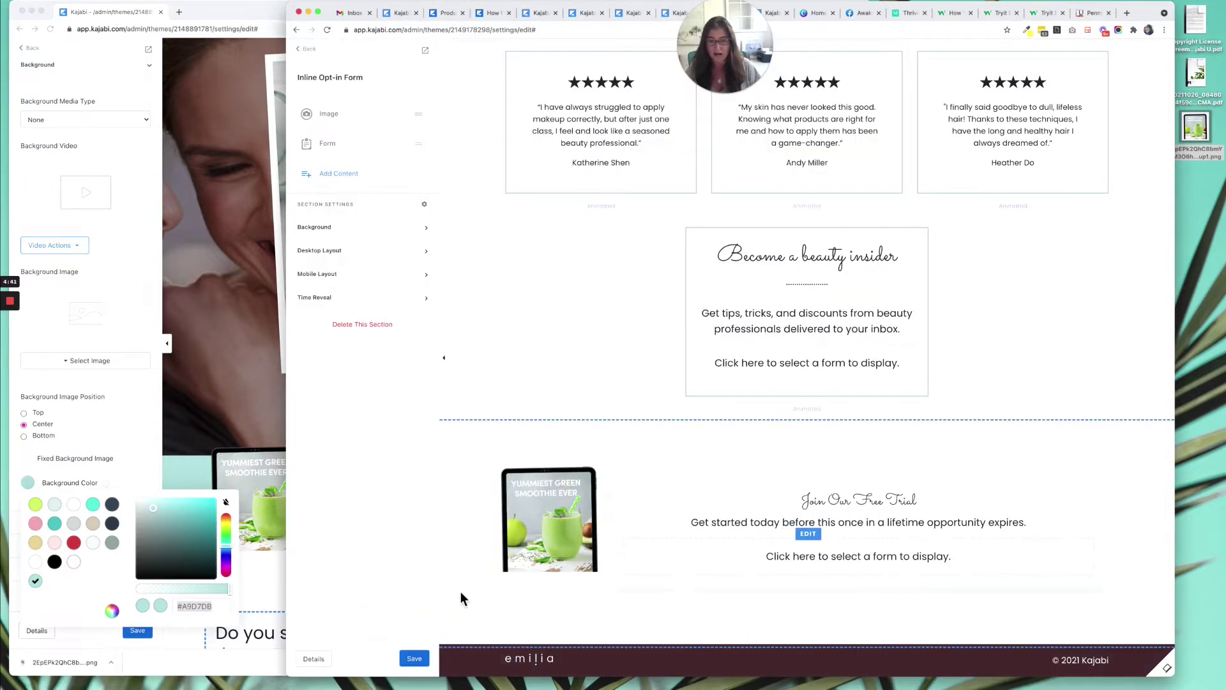
pyautogui.click(345, 231)
pyautogui.scroll(-3, 381, 378)
pyautogui.click(319, 510)
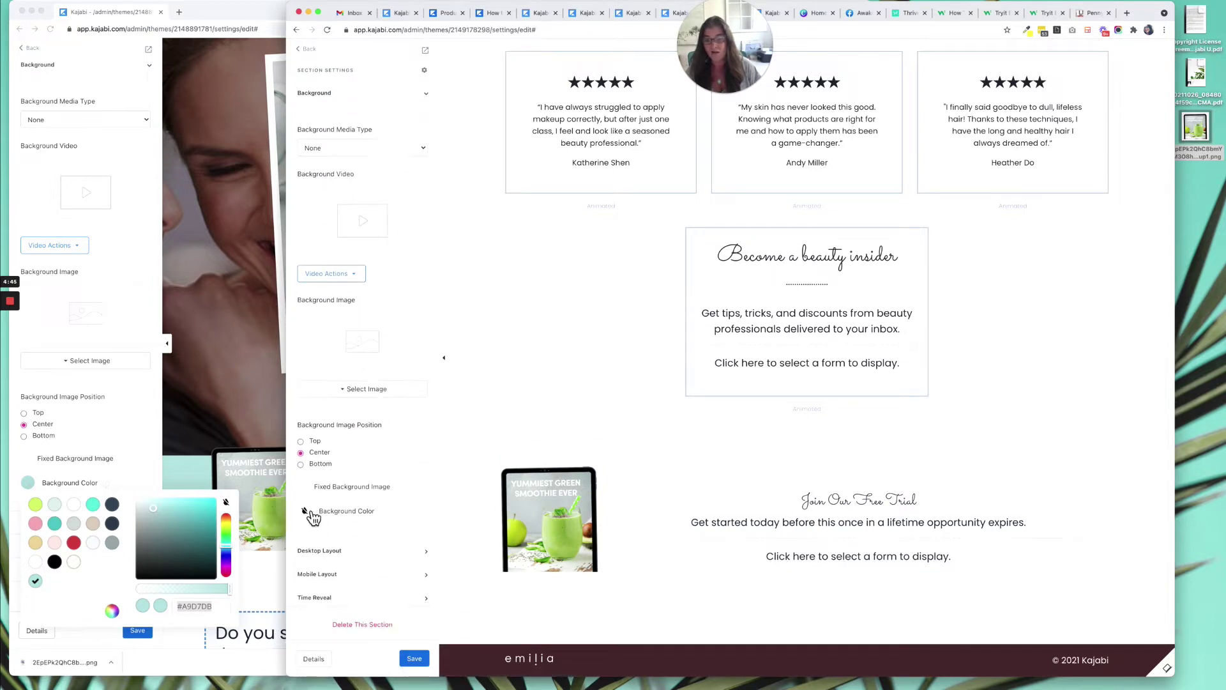
pyautogui.click(389, 621)
pyautogui.click(463, 638)
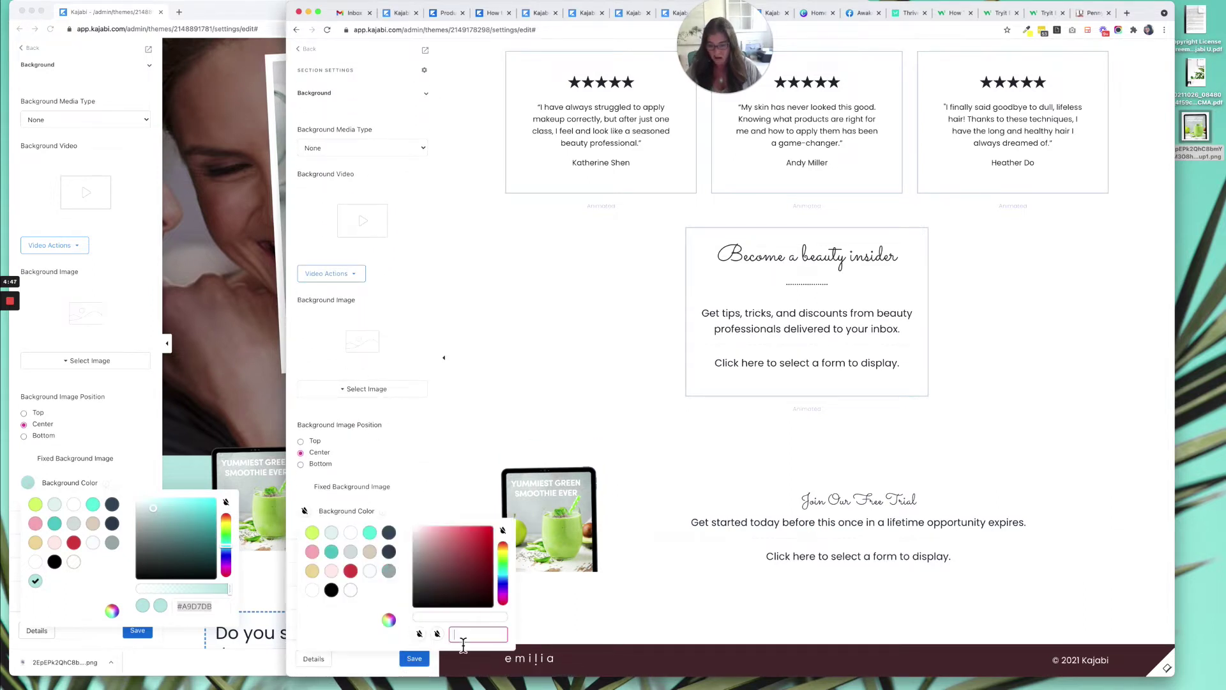
pyautogui.write('#A9D7DB')
pyautogui.click(415, 470)
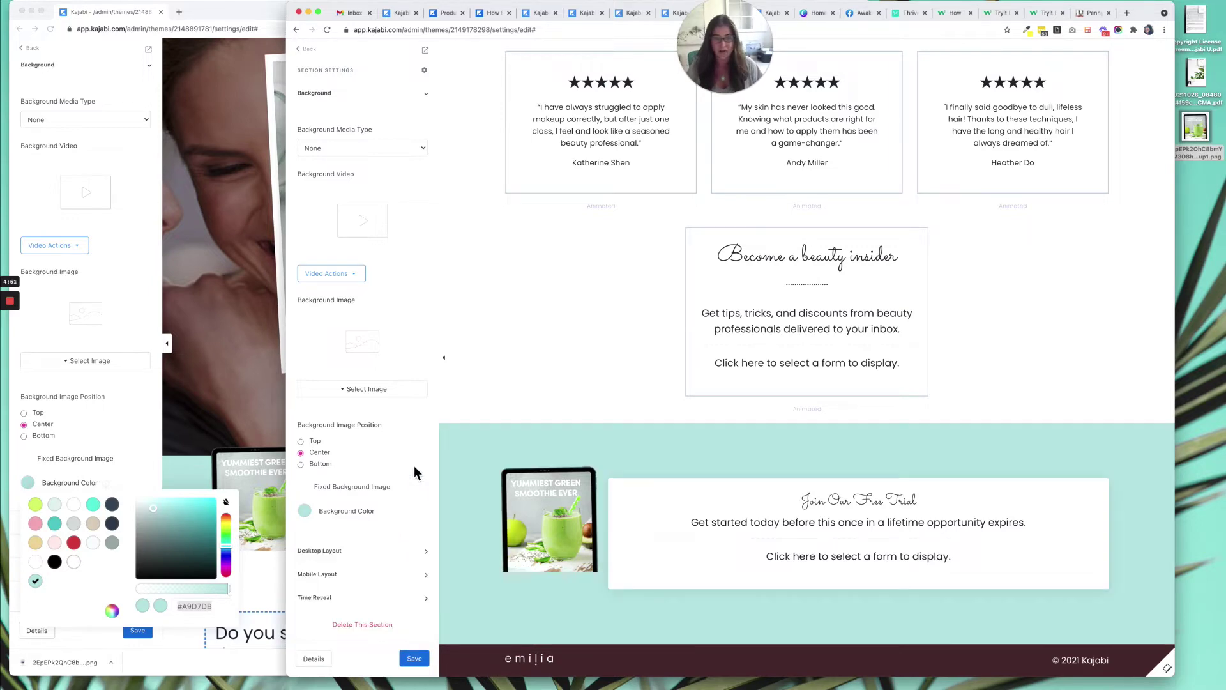
# Step: Match the opt-in section's desktop padding to the source section, with 40 at the top and 0 at the bottom
pyautogui.click(141, 402)
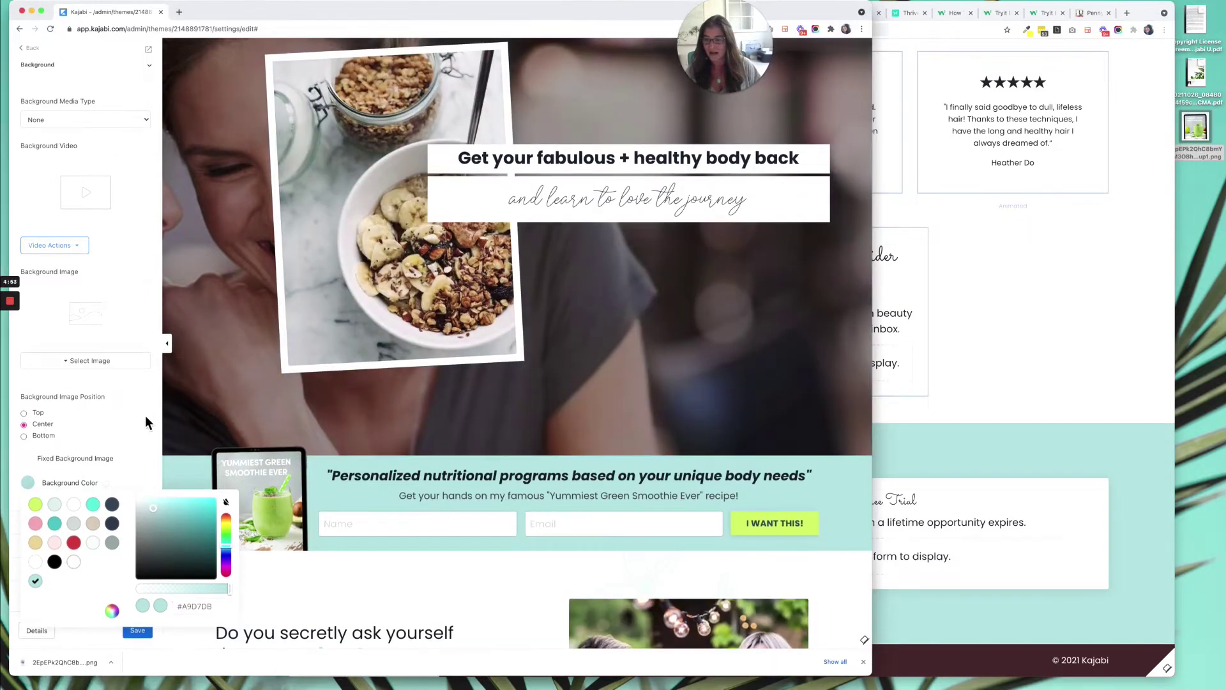
pyautogui.click(146, 418)
pyautogui.click(107, 528)
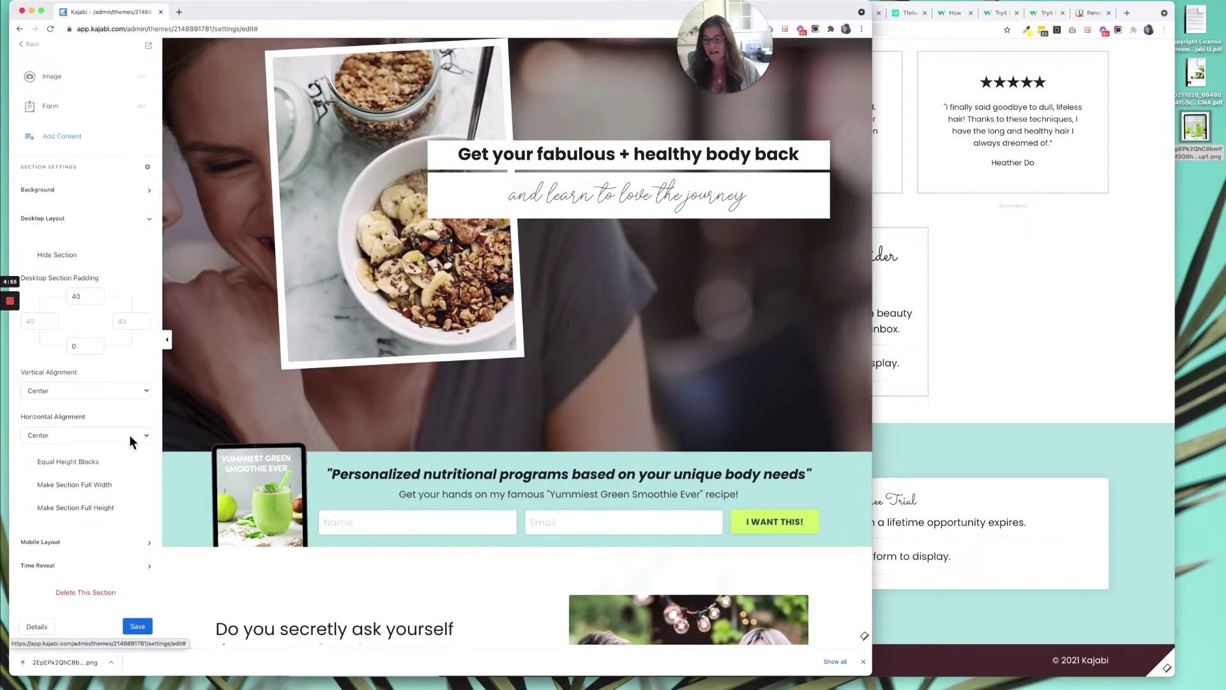
pyautogui.click(1154, 470)
pyautogui.click(355, 552)
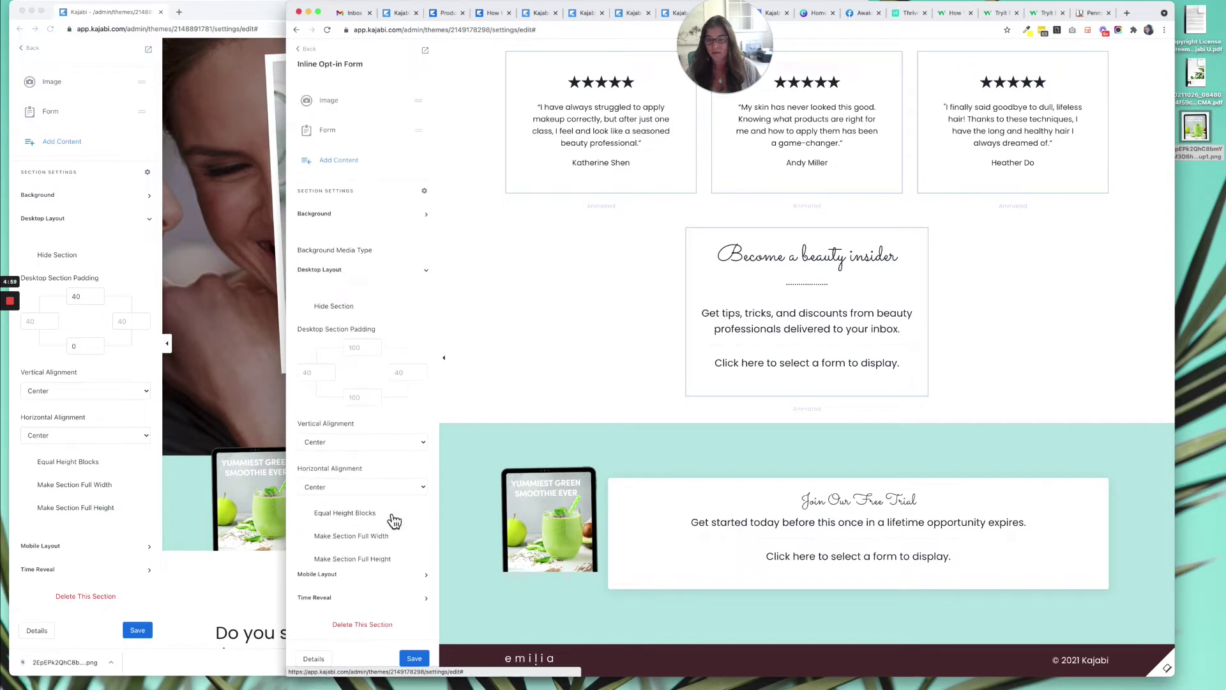
pyautogui.click(357, 326)
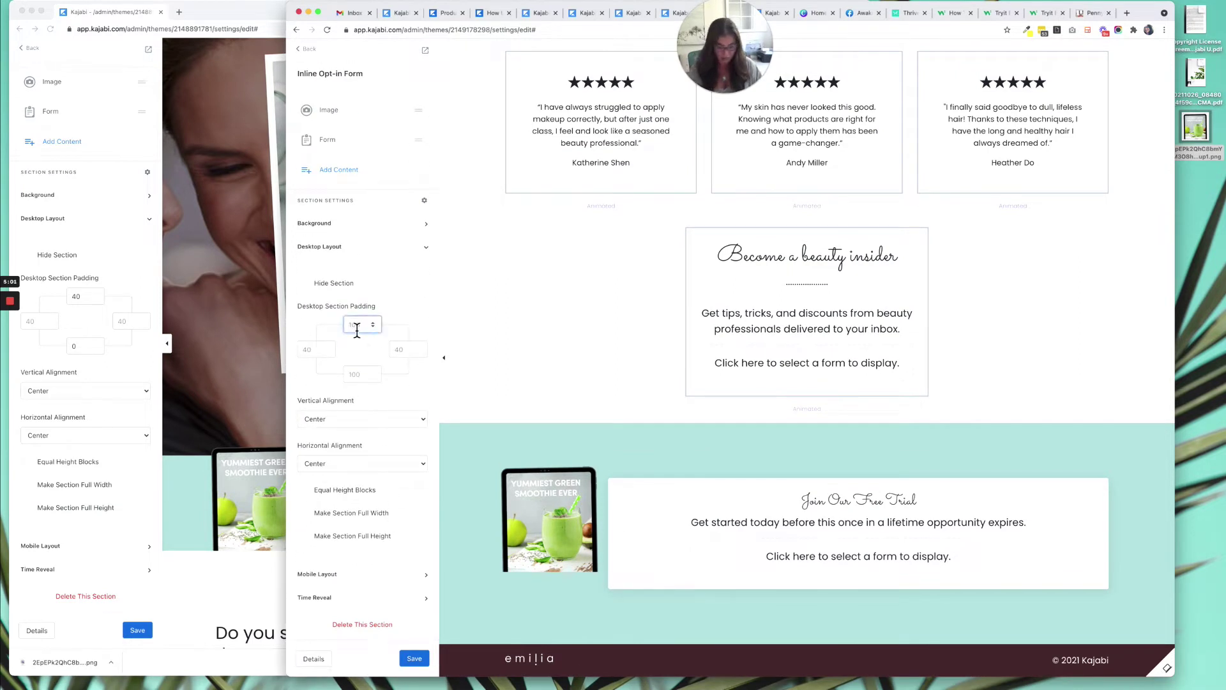
pyautogui.doubleClick(362, 374)
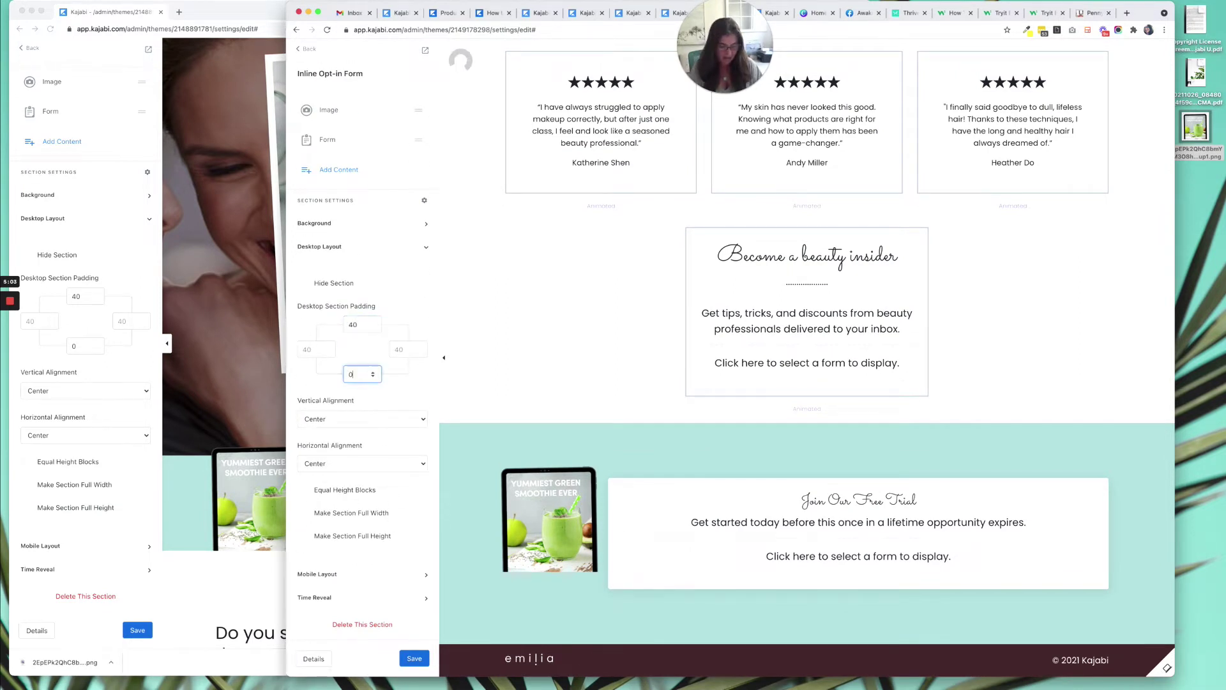
pyautogui.write('0')
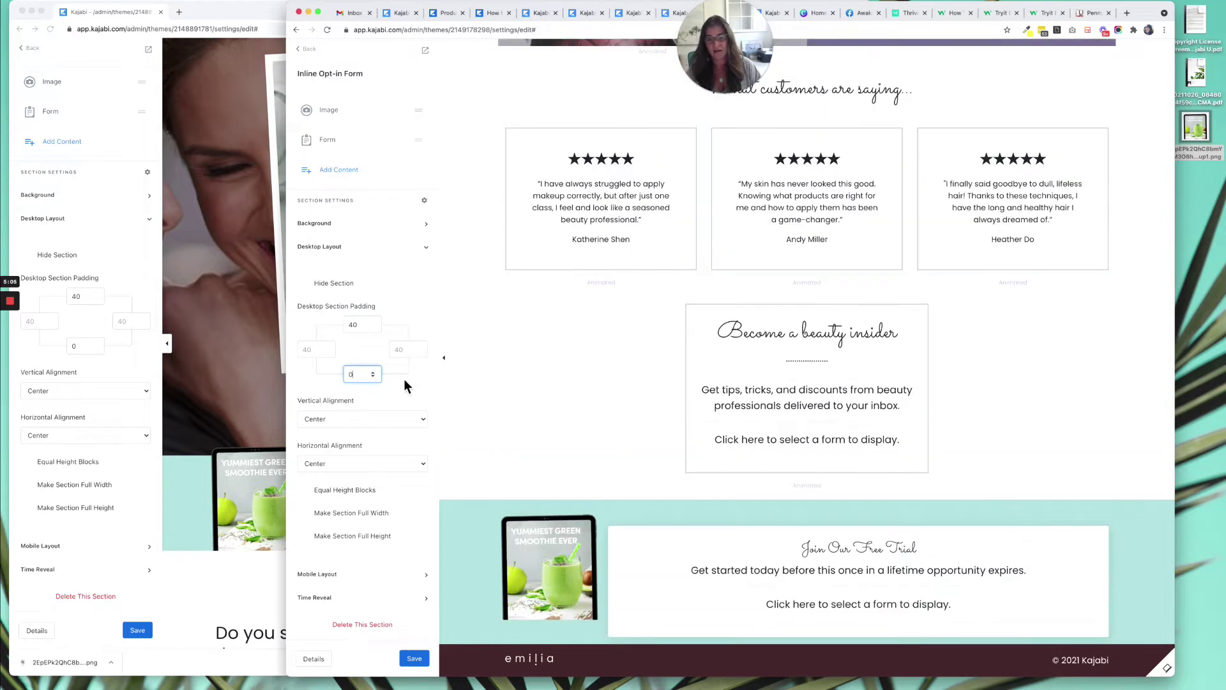
pyautogui.click(407, 388)
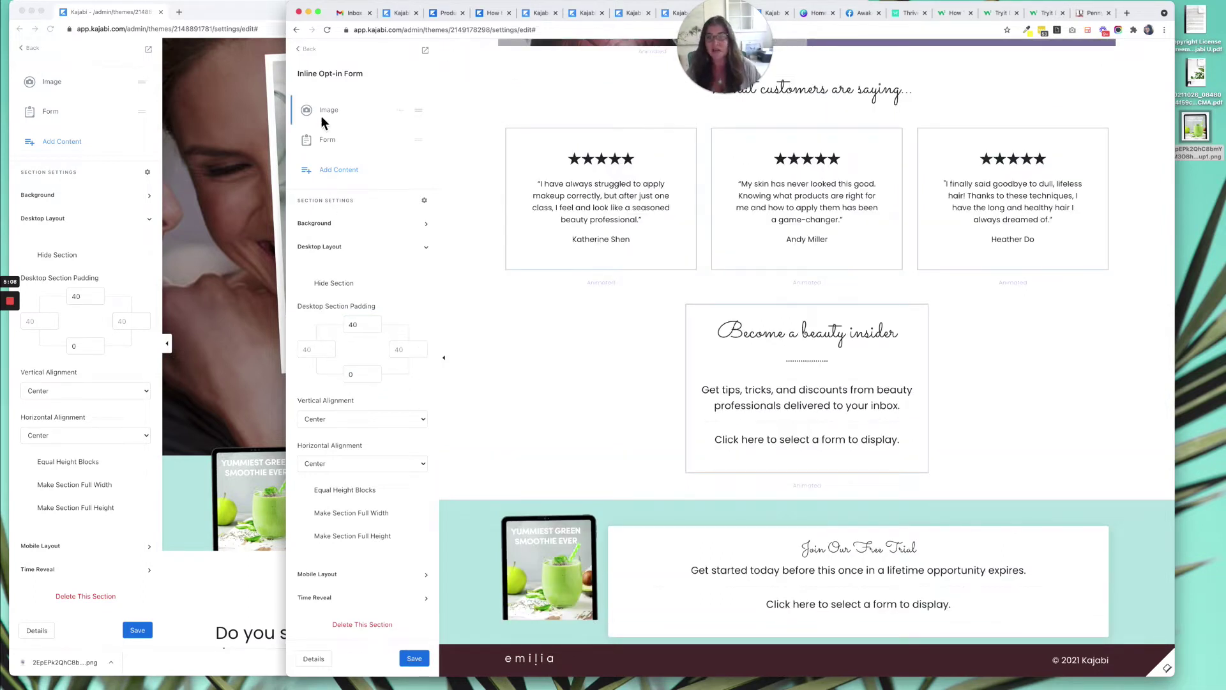
# Step: Compare both pages' Form blocks and assign the form [TEMP] Dummy Ebook Download to the [LESSON] page's Form block
pyautogui.click(332, 141)
pyautogui.click(63, 109)
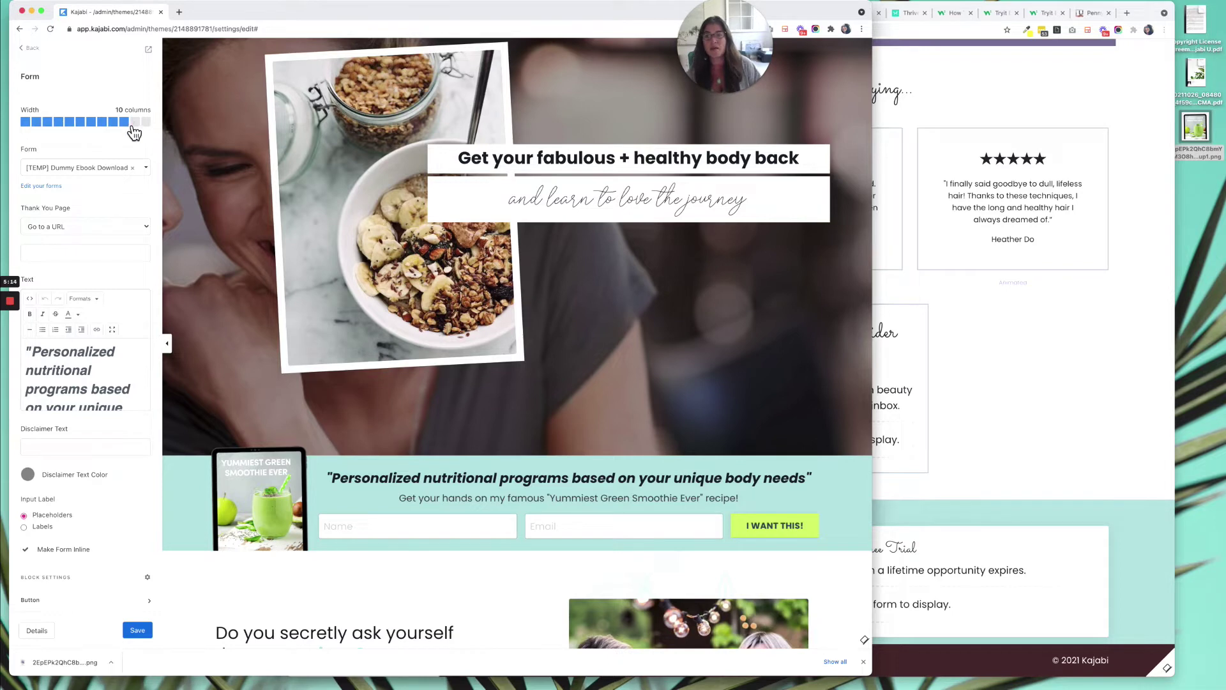
pyautogui.click(1028, 432)
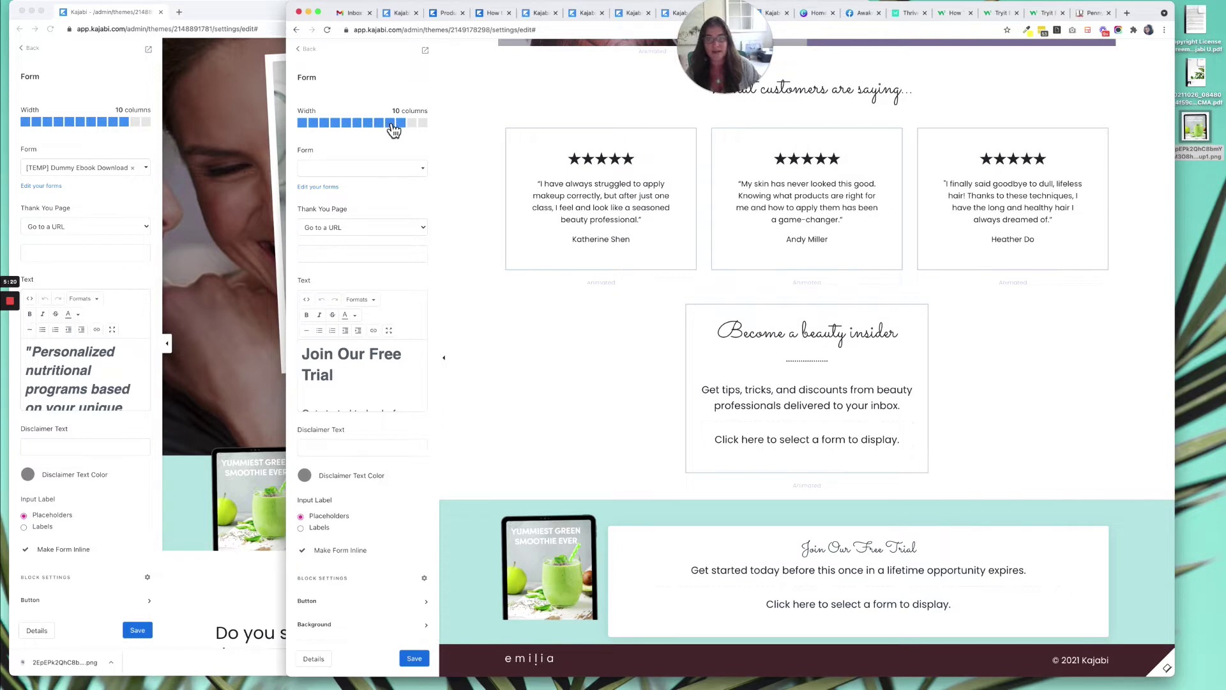
pyautogui.click(391, 171)
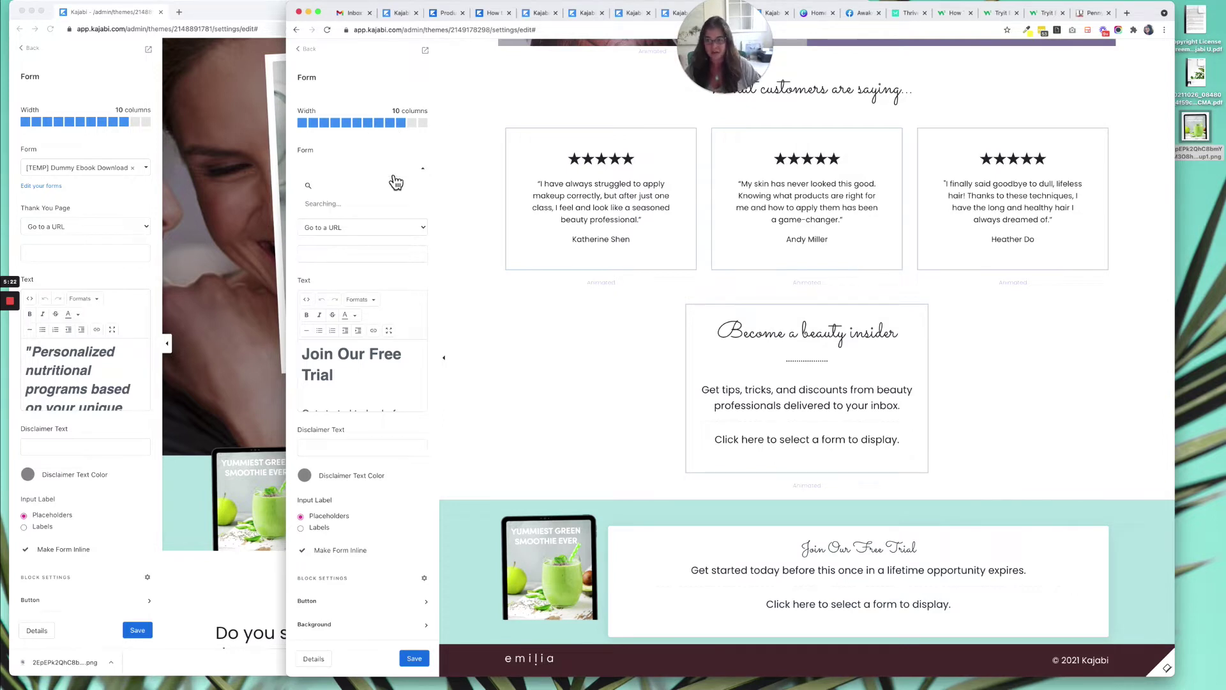
pyautogui.write('Du')
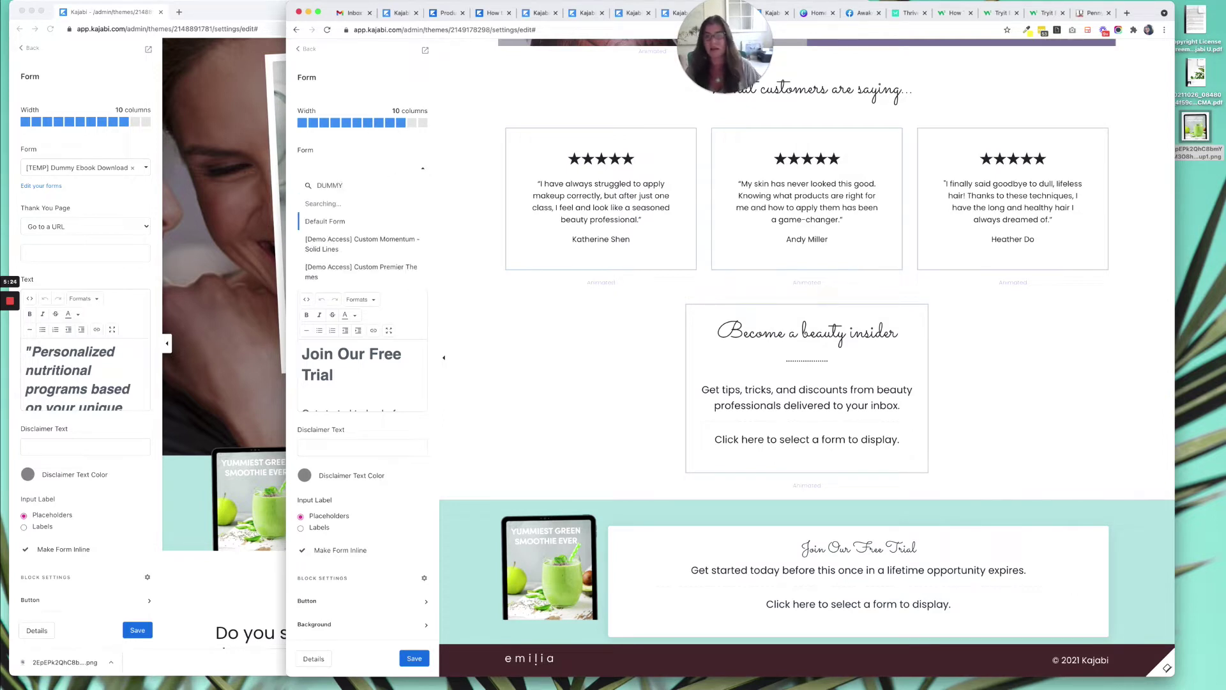
pyautogui.write('MMY')
pyautogui.click(393, 201)
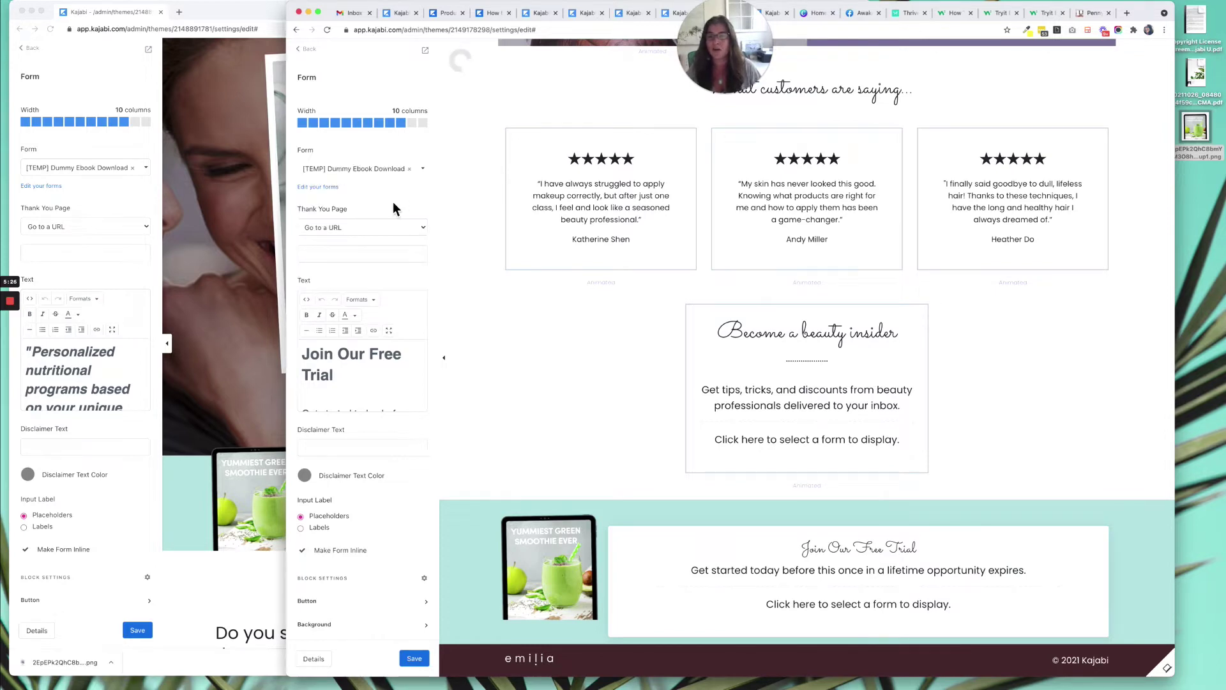
# Step: Copy the HTML source code of the heading and recipe text from the source page's Form block
pyautogui.click(90, 285)
pyautogui.click(30, 298)
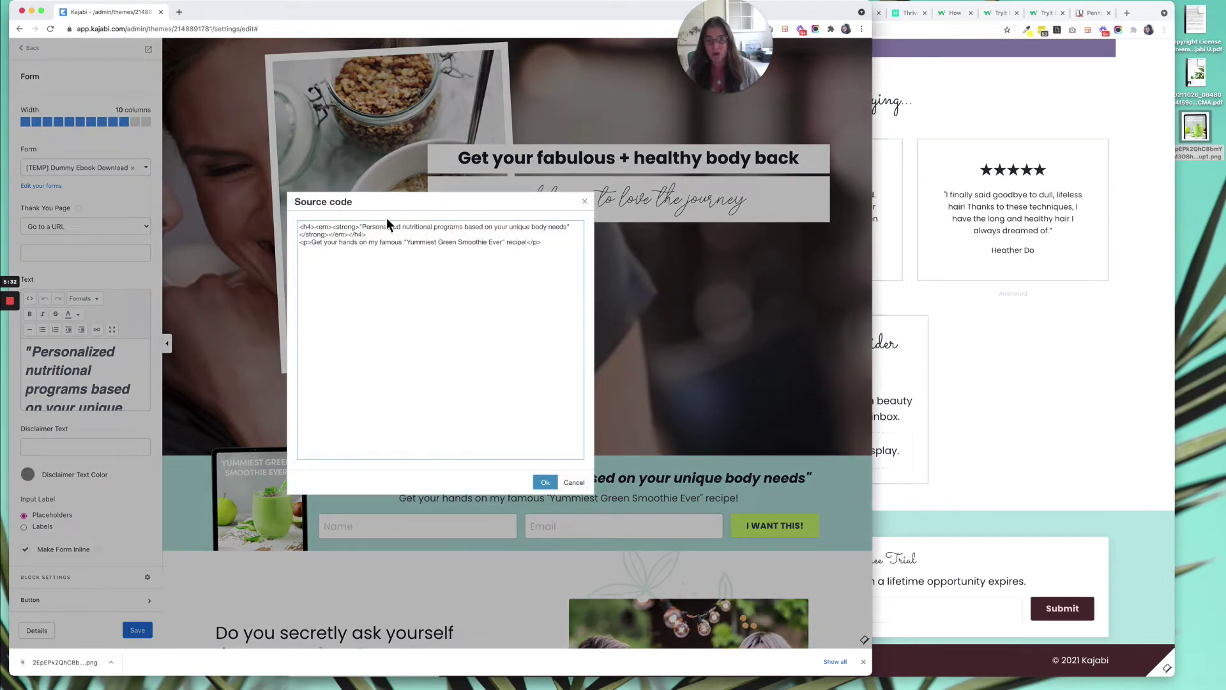
pyautogui.press('super+a')
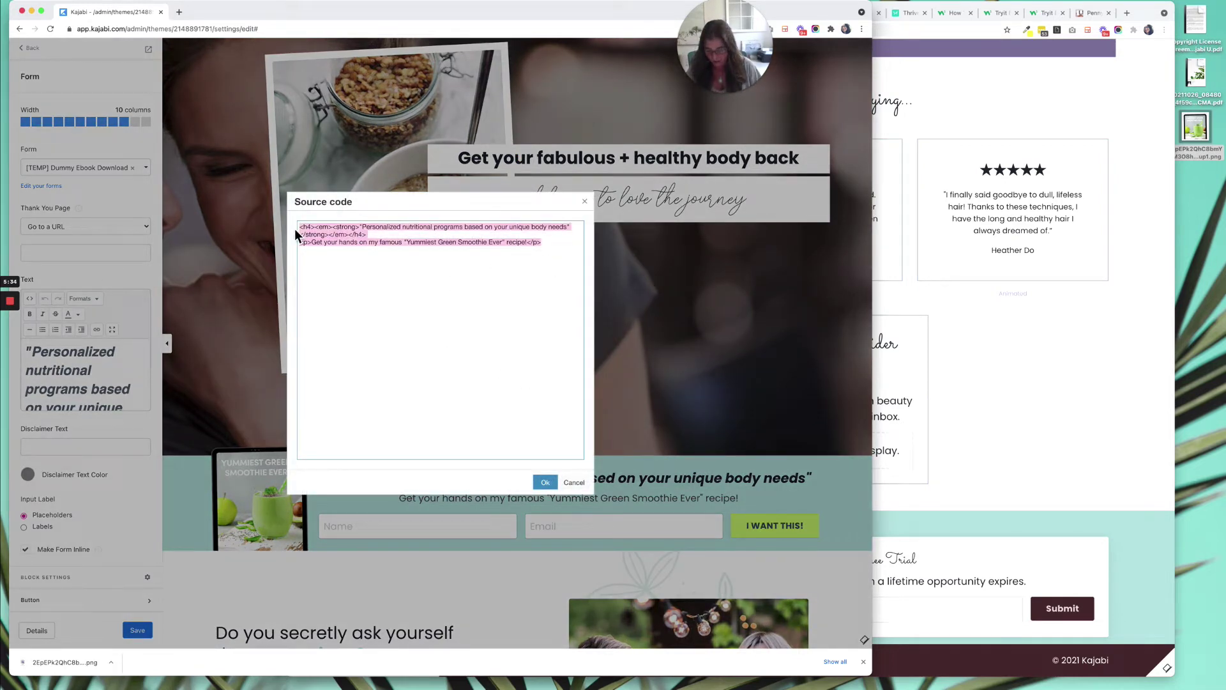
pyautogui.click(544, 482)
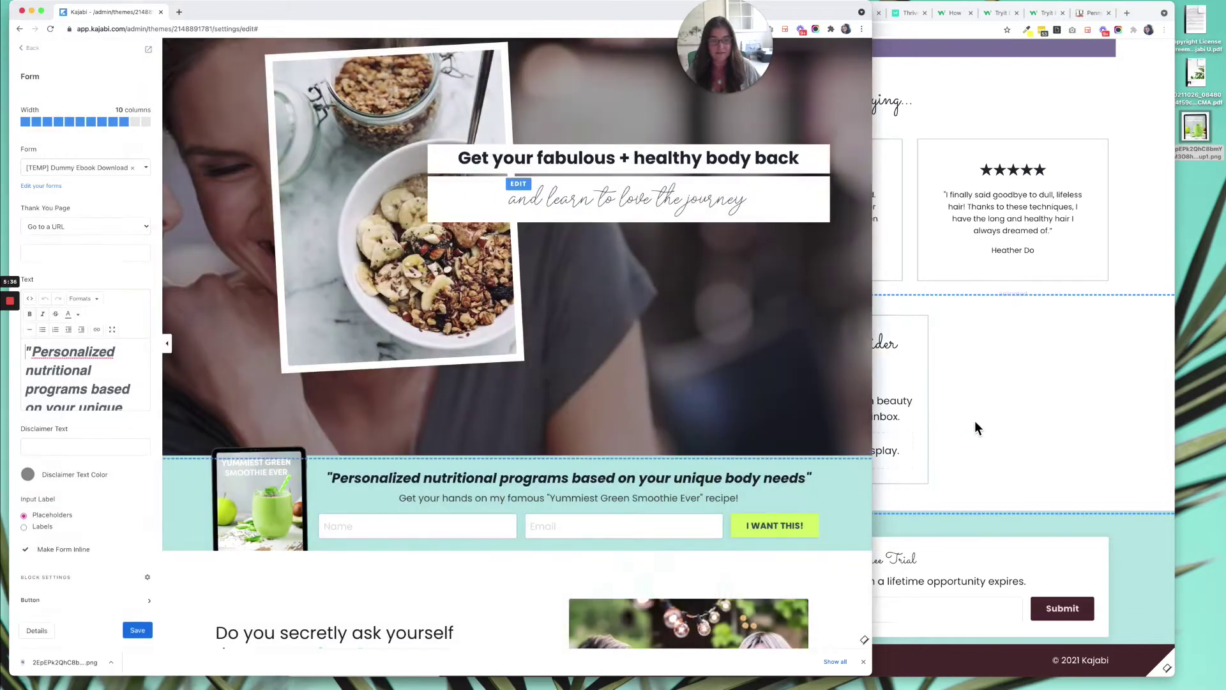
# Step: Replace the HTML source of the [LESSON] page's Form block text with the copied nutritional programs heading and smoothie recipe line
pyautogui.click(987, 550)
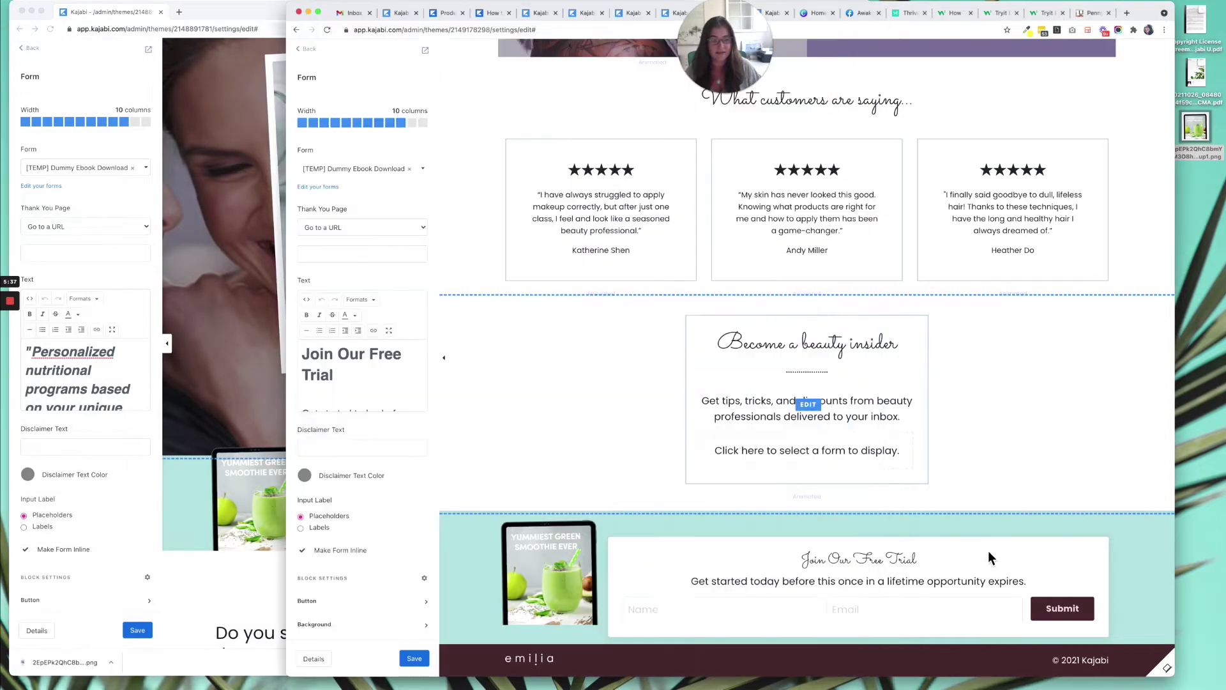
pyautogui.click(307, 299)
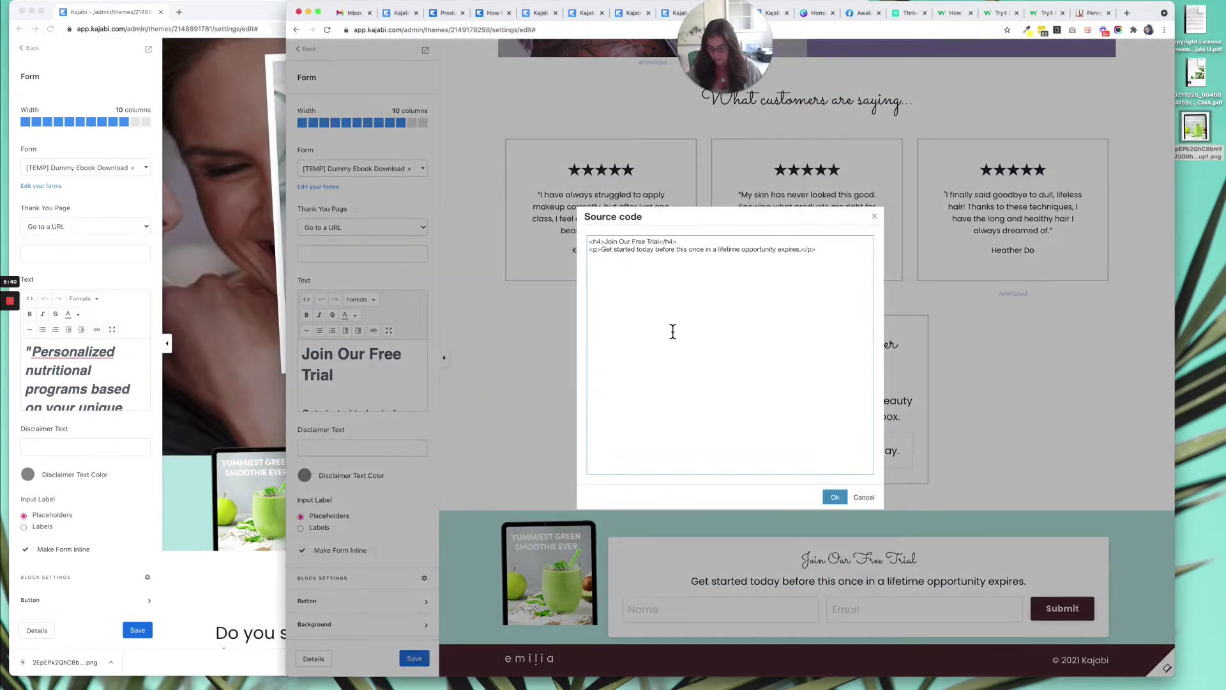
pyautogui.press('super+a')
pyautogui.press('super+v')
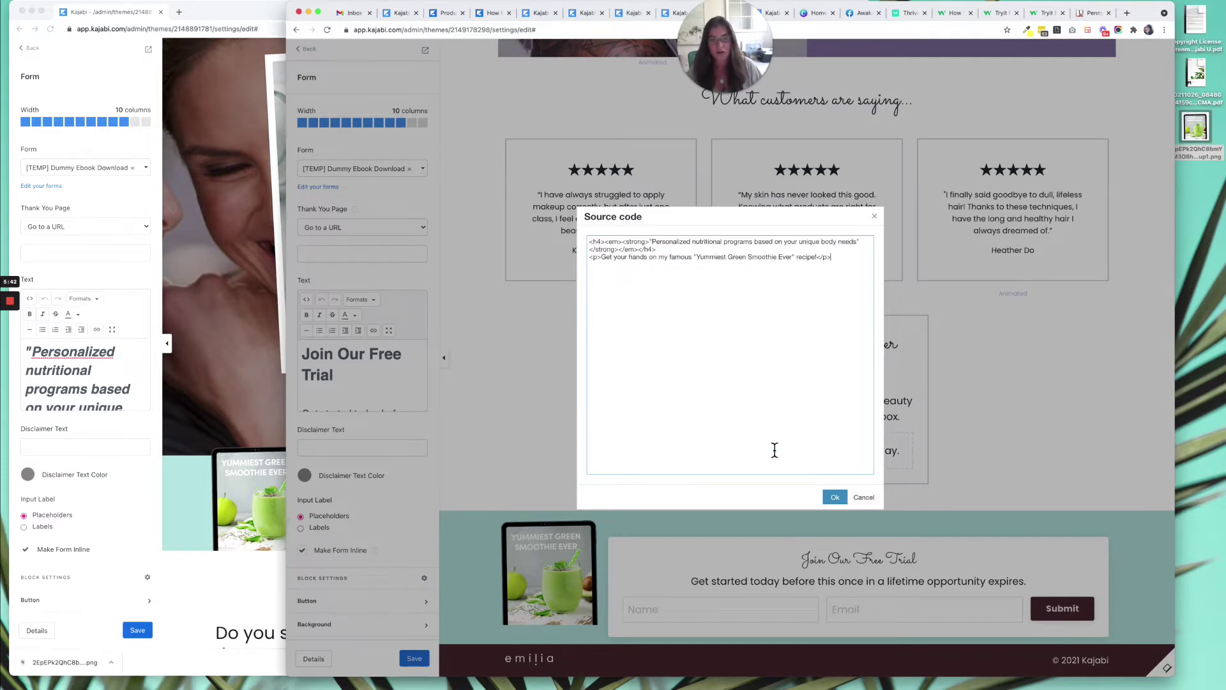
pyautogui.click(835, 497)
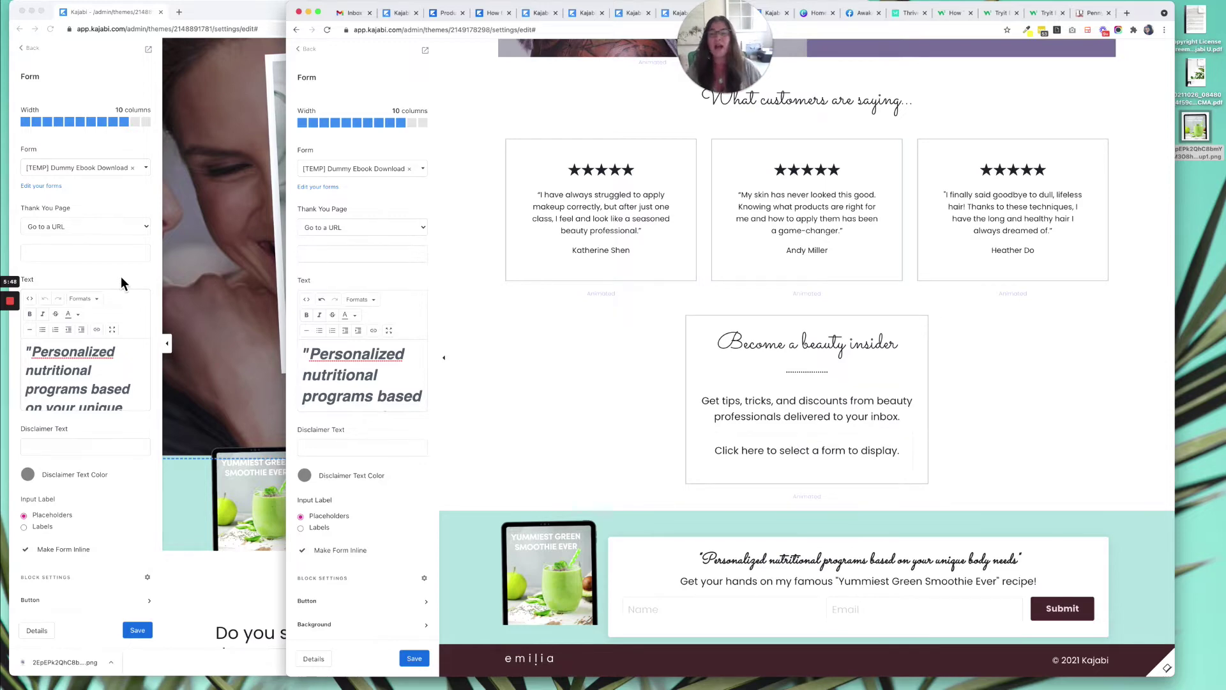
# Step: Compare the two opt-in sections and copy the button text "I WANT THIS!" from the source page's Form block
pyautogui.click(163, 302)
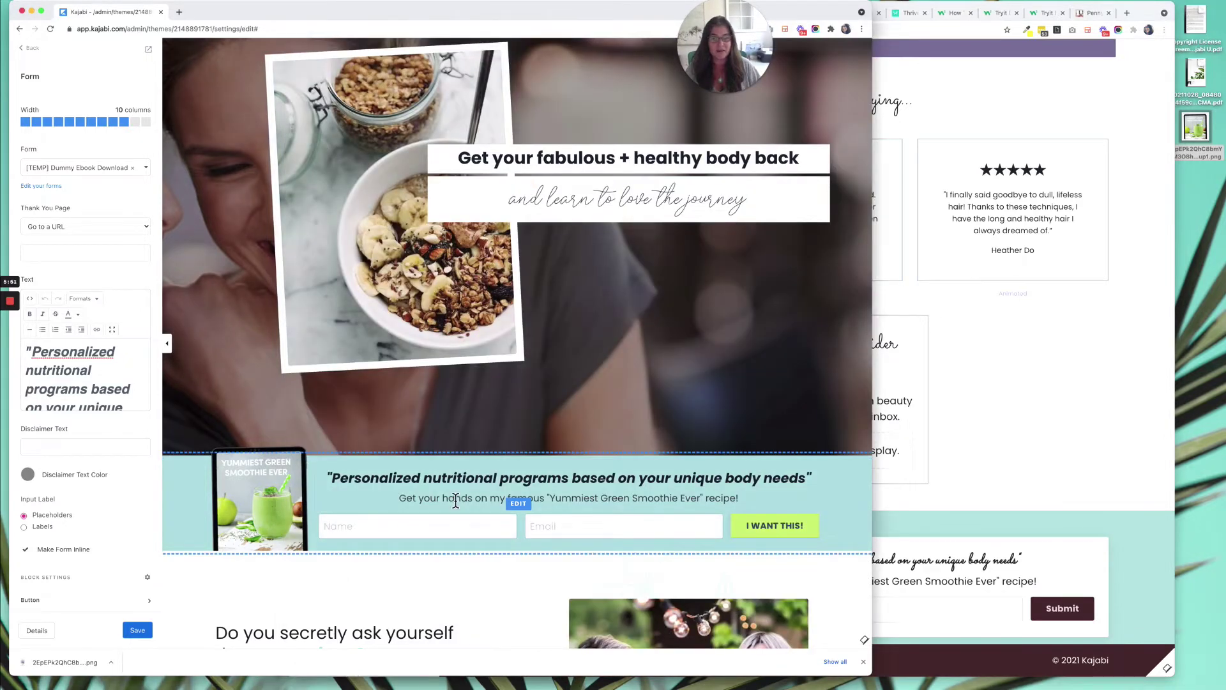
pyautogui.click(1066, 532)
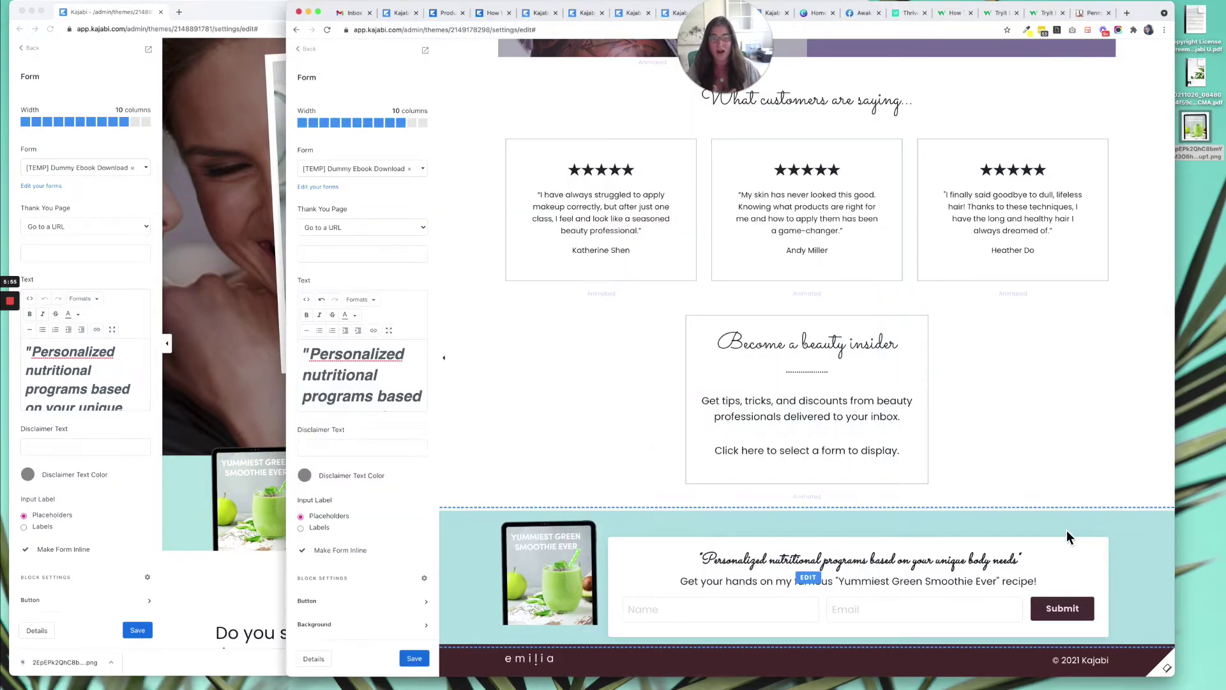
pyautogui.click(129, 278)
pyautogui.scroll(-5, 120, 358)
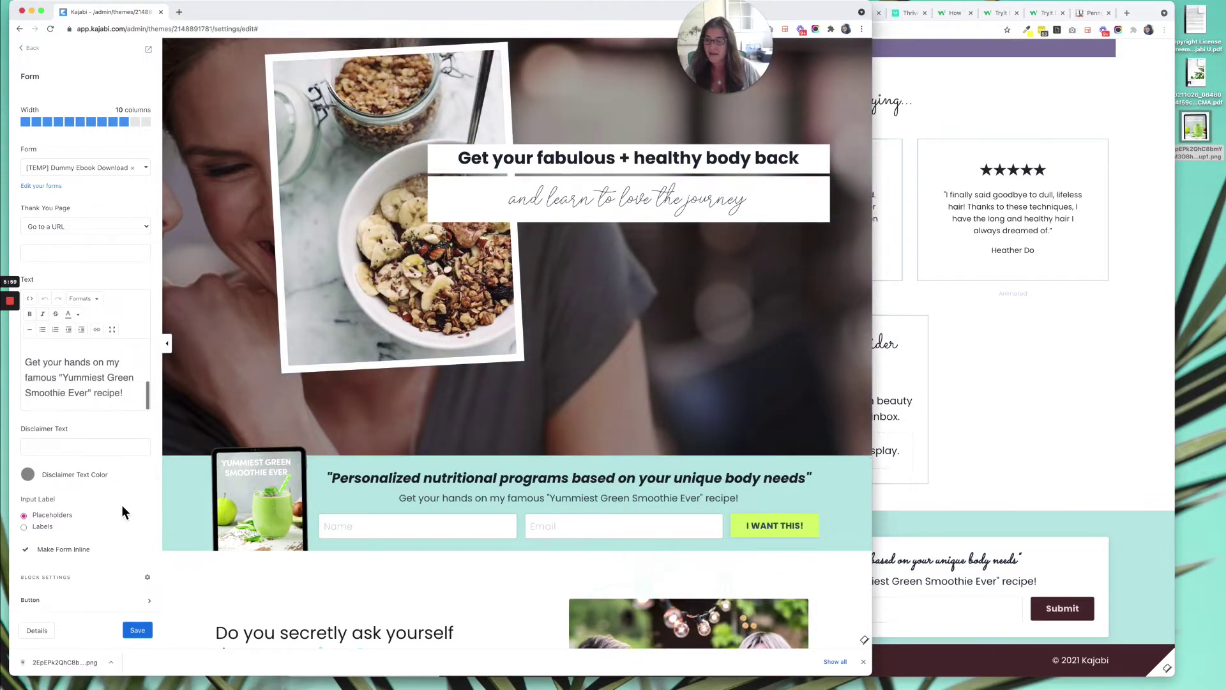
pyautogui.scroll(-5, 123, 511)
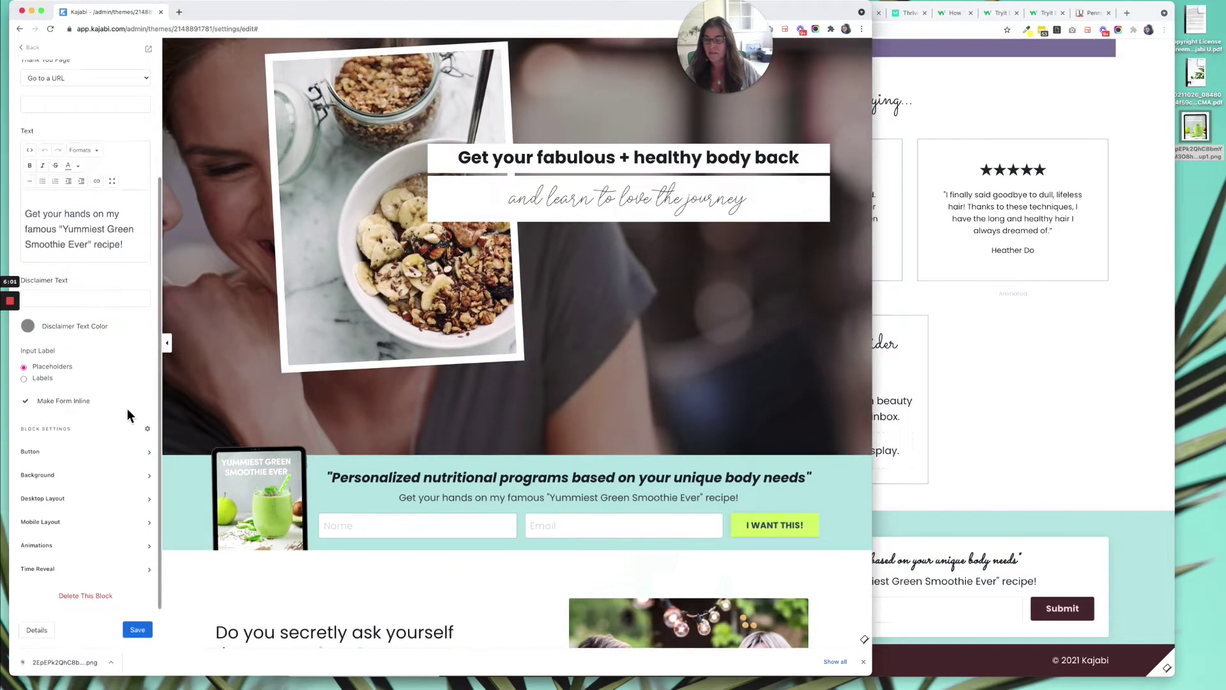
pyautogui.click(101, 451)
pyautogui.scroll(-5, 106, 389)
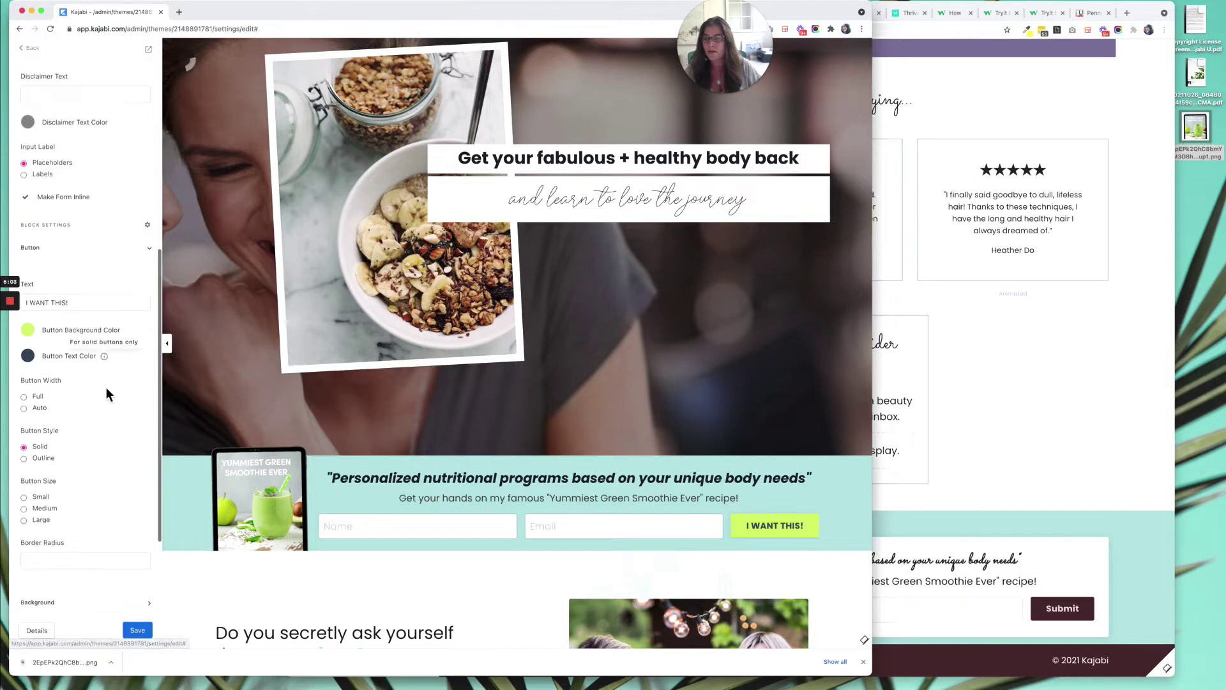
pyautogui.moveTo(87, 305); pyautogui.dragTo(28, 306)
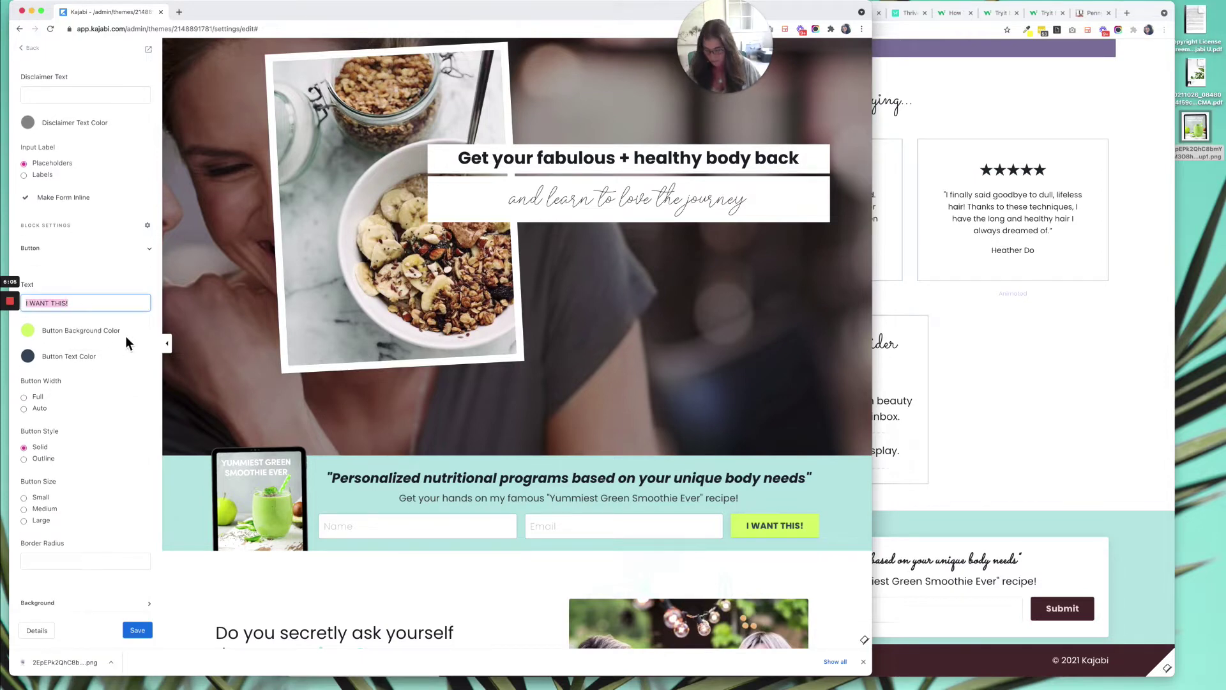
# Step: Replace the button text in the [LESSON] page's Form block with "I WANT THIS!"
pyautogui.click(1027, 578)
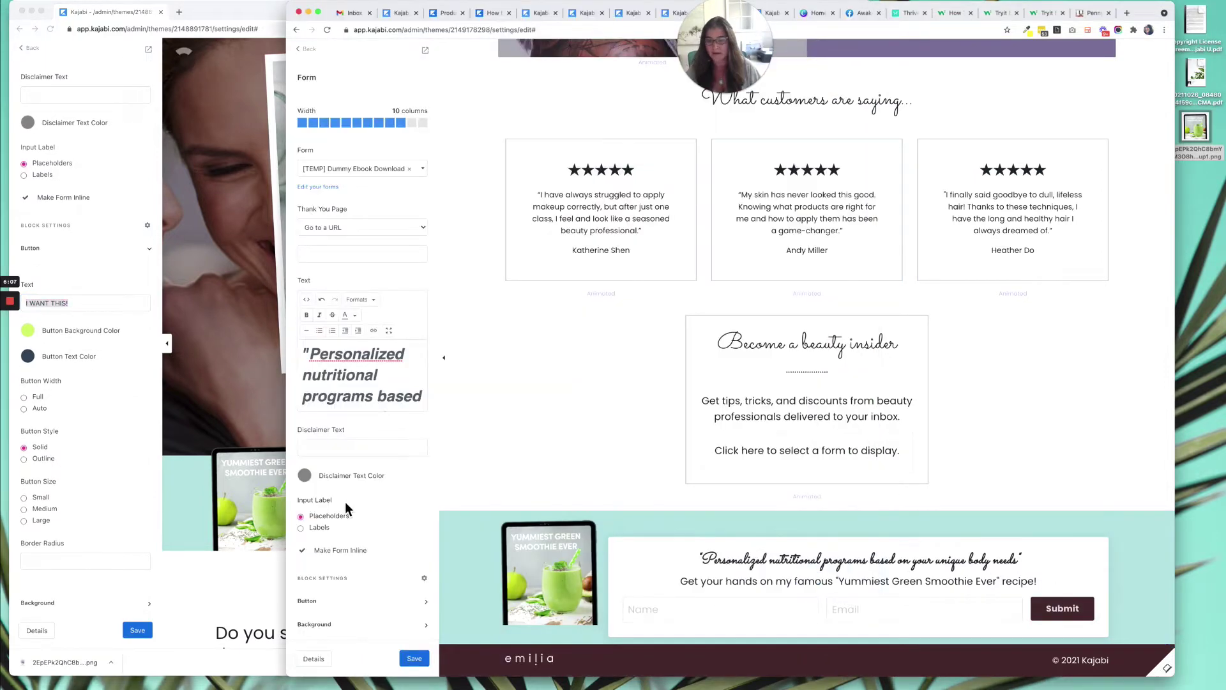
pyautogui.scroll(-1, 371, 522)
pyautogui.click(364, 536)
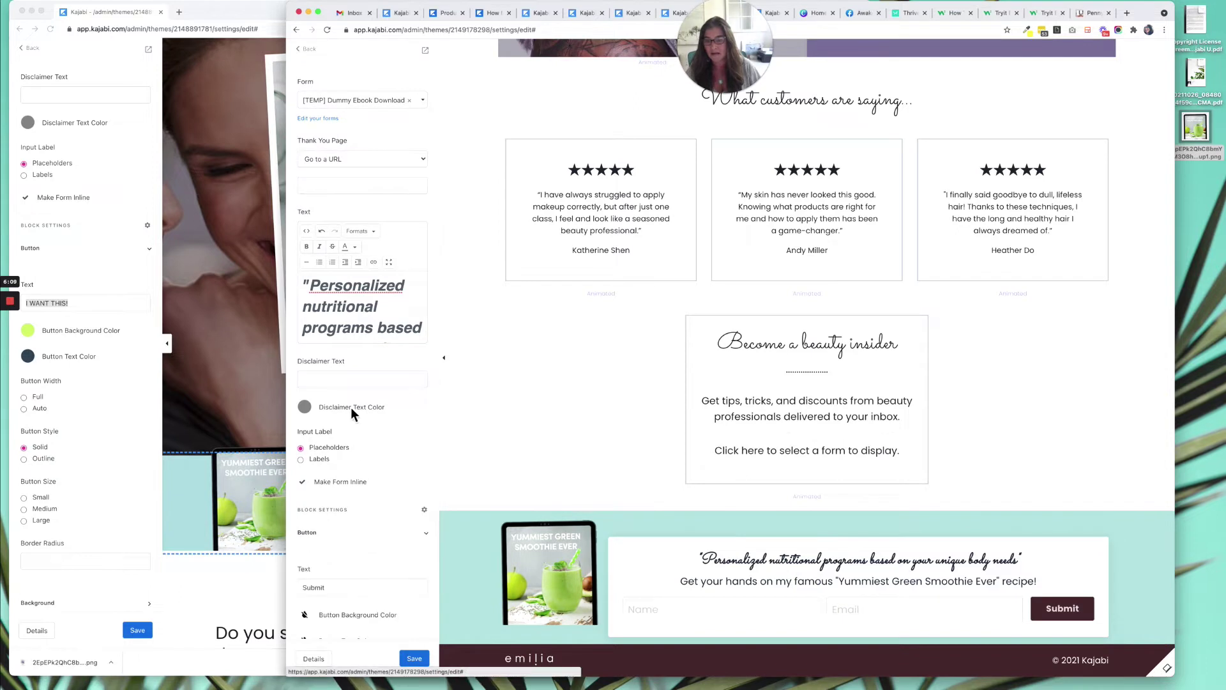
pyautogui.moveTo(333, 591); pyautogui.dragTo(295, 592)
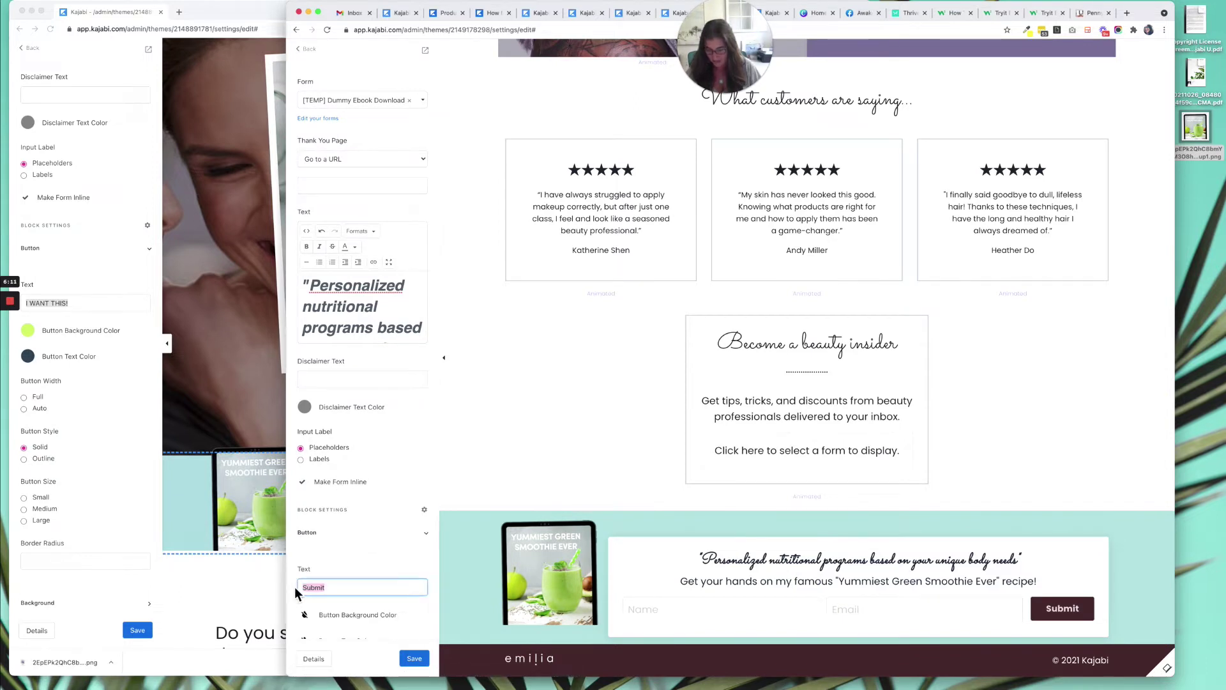
# Step: Set the [LESSON] form button's background color to lime green and its text color to dark navy
pyautogui.scroll(-3, 345, 556)
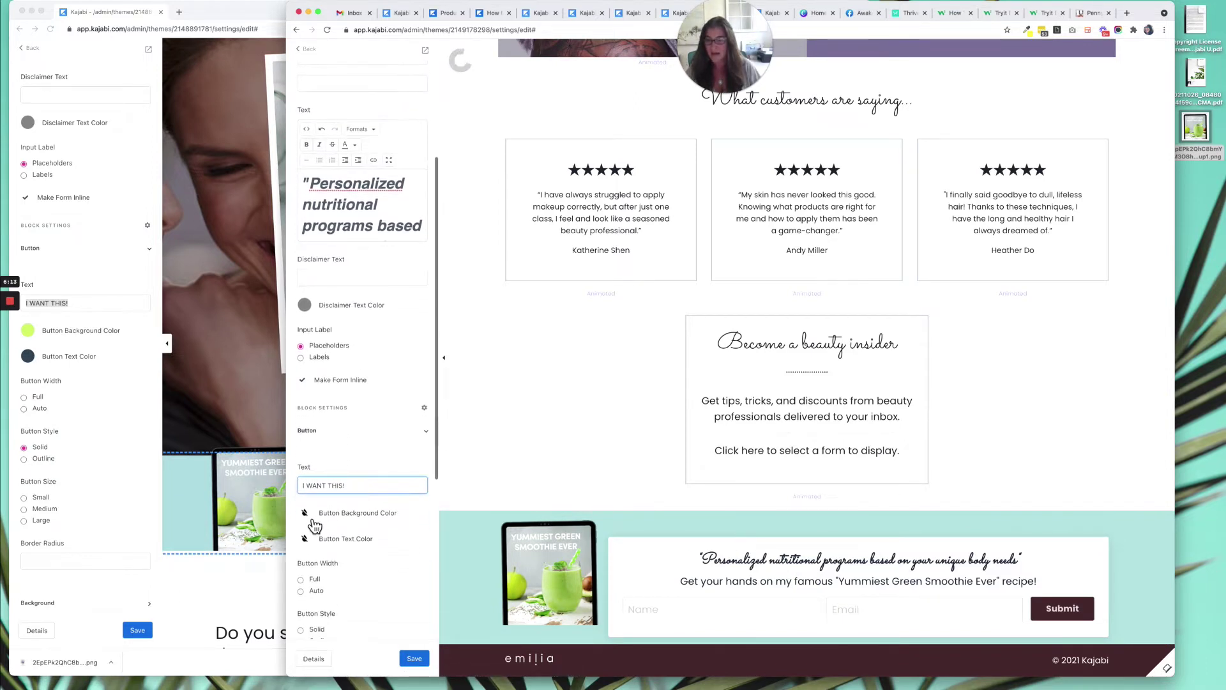
pyautogui.click(307, 514)
pyautogui.click(312, 534)
pyautogui.scroll(-2, 303, 485)
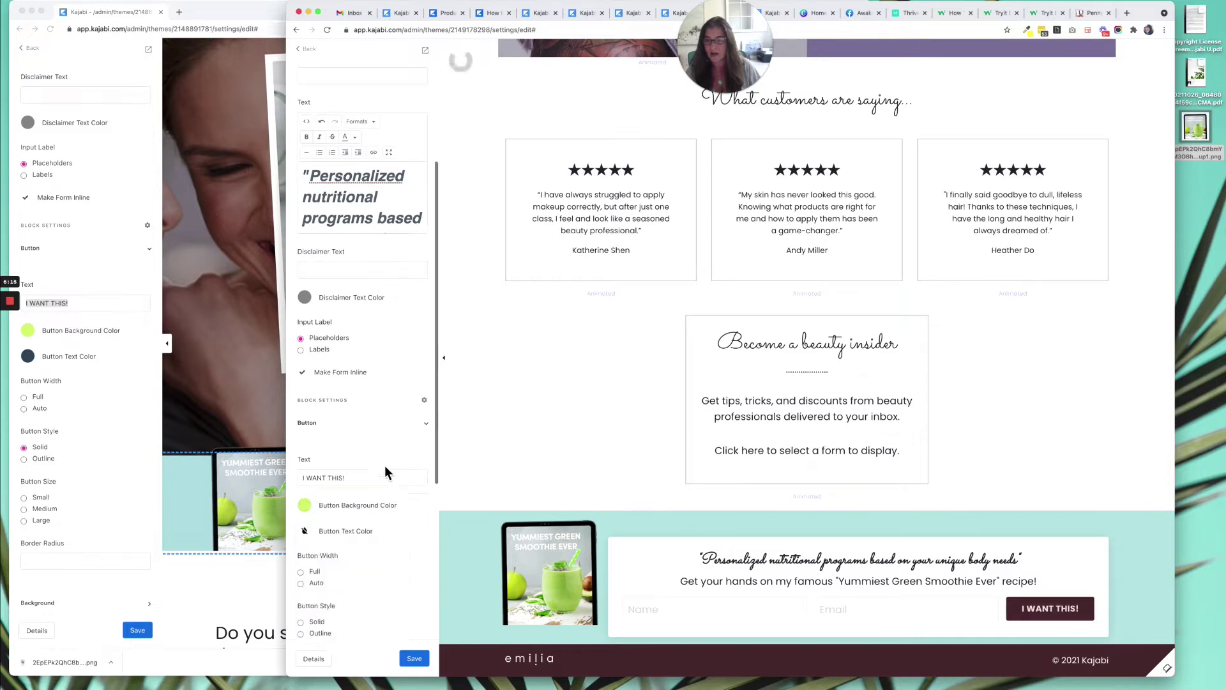
pyautogui.click(304, 465)
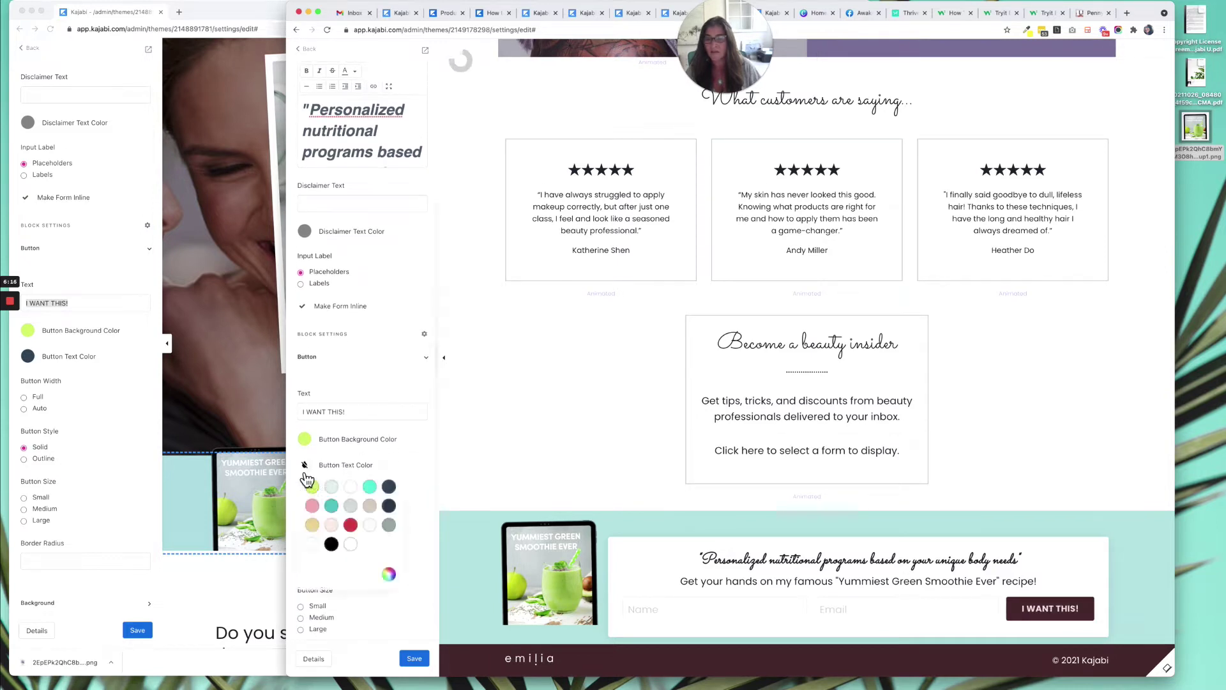
pyautogui.click(391, 489)
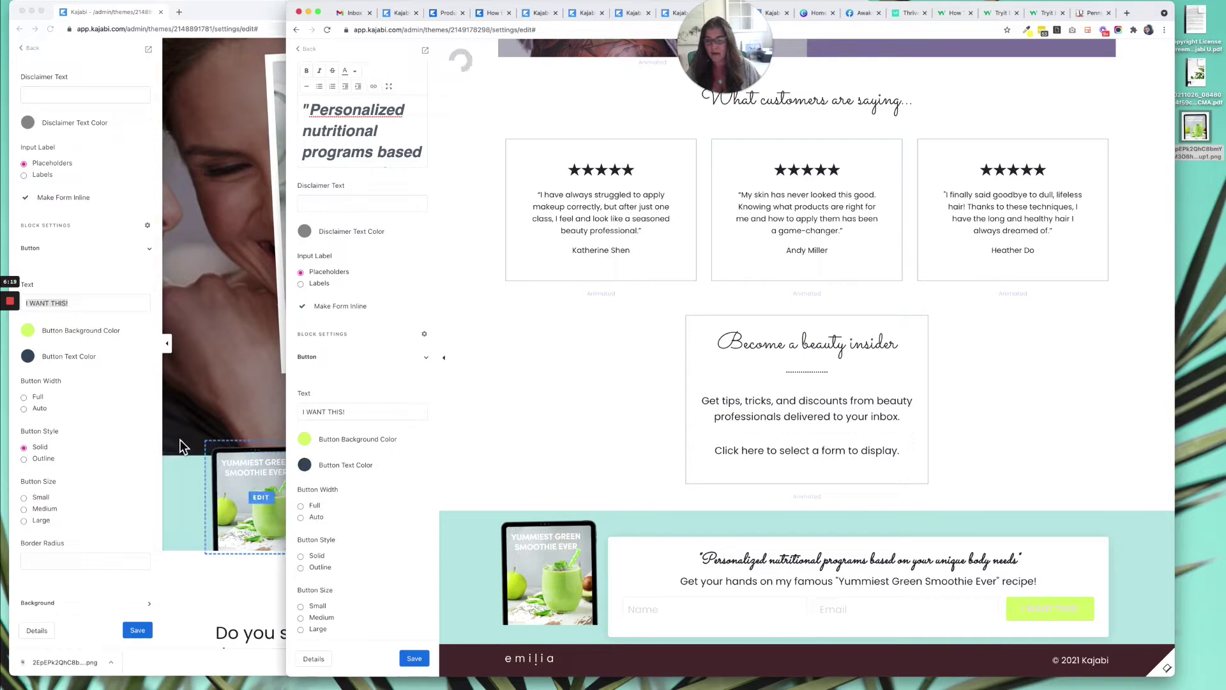
# Step: Compare both page windows and set the [LESSON] form button's style to Solid
pyautogui.hotkey('ctrl', 'Up')
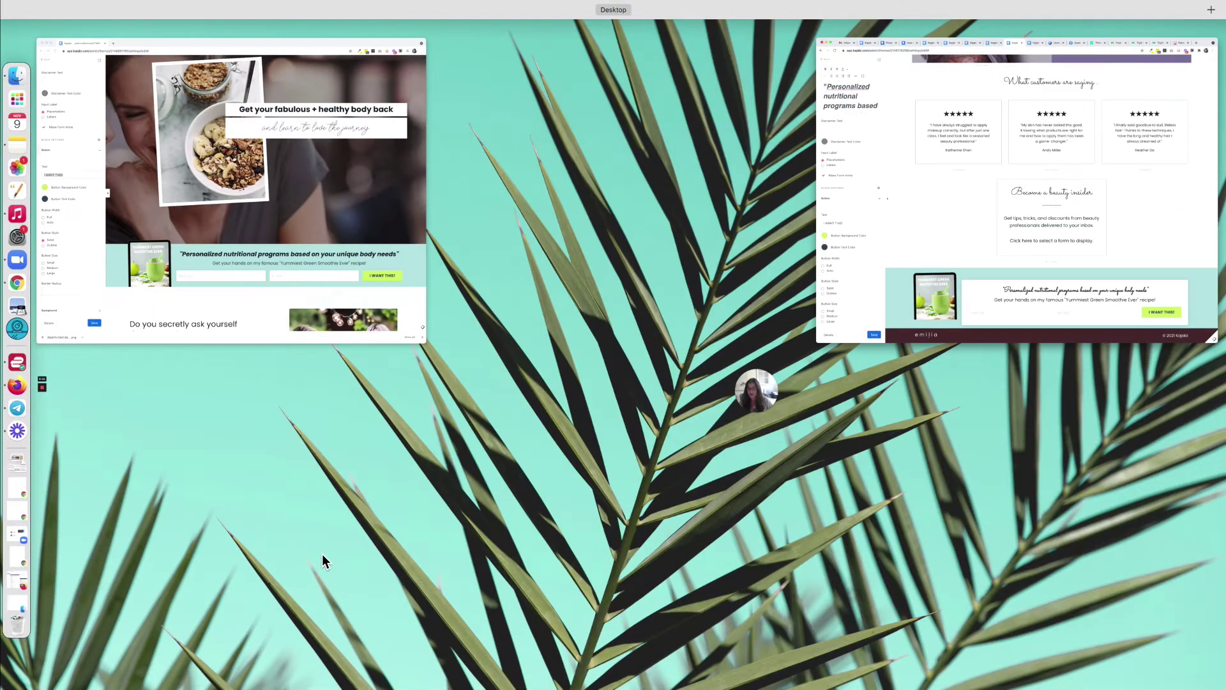
pyautogui.hotkey('ctrl', 'Up')
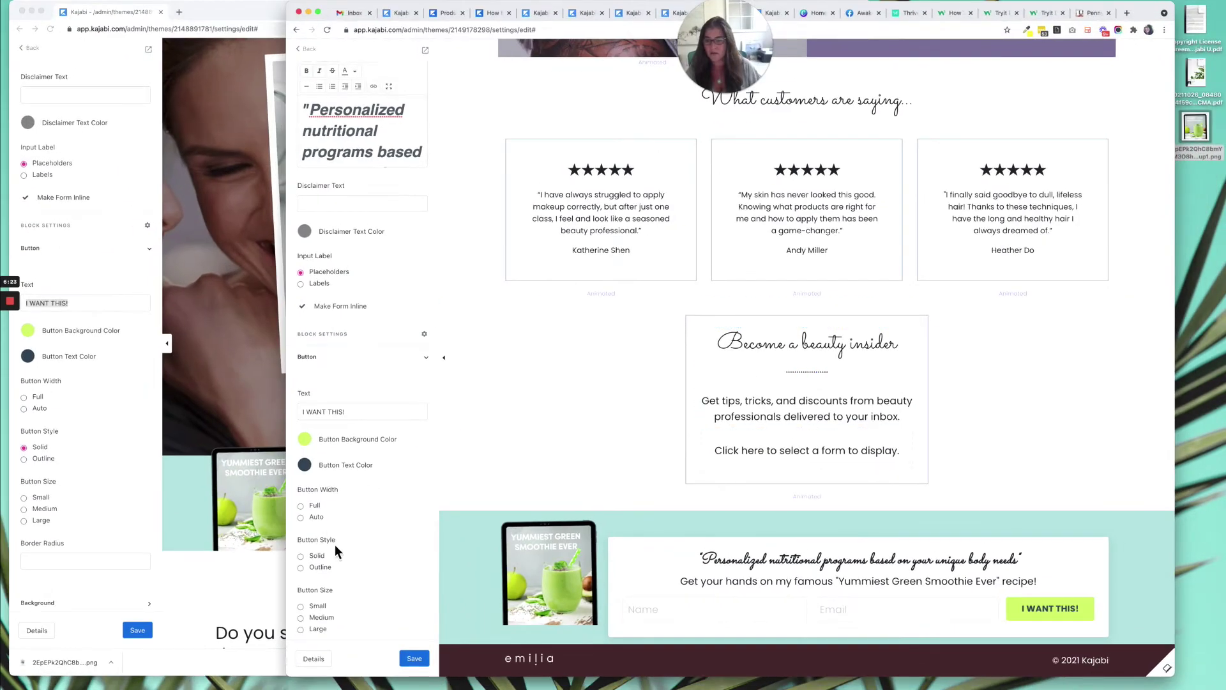
pyautogui.click(318, 558)
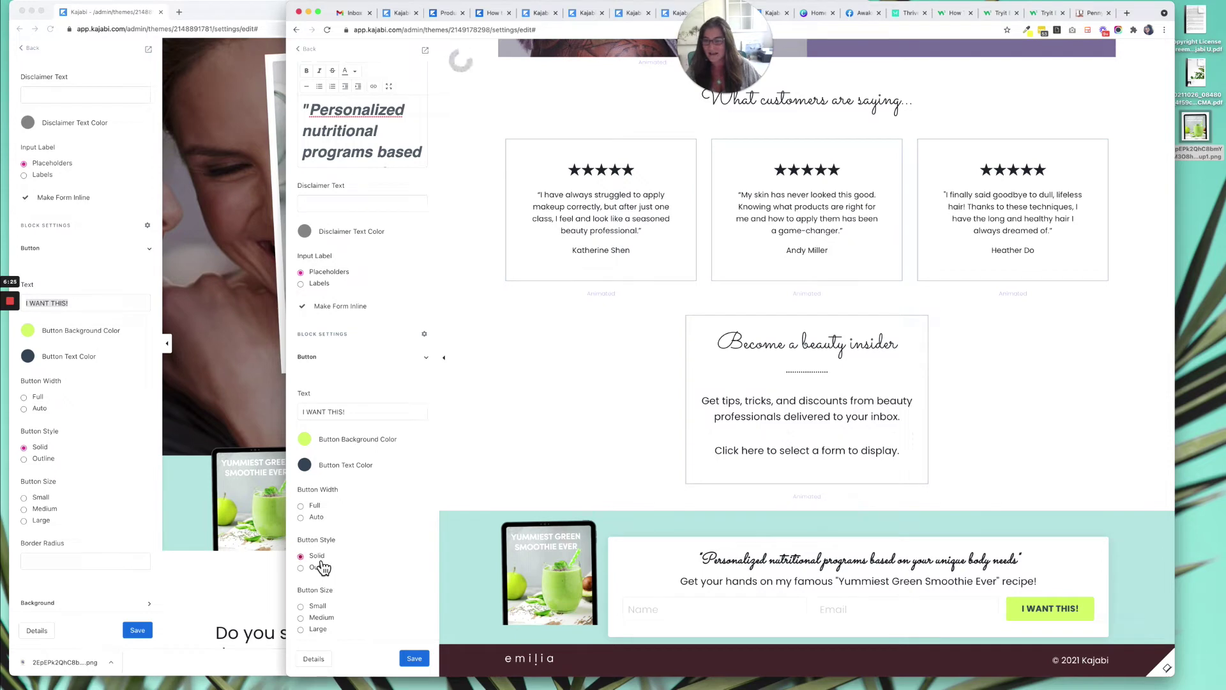
# Step: Check the source form button's remaining settings and set the [LESSON] form button's border radius to 0
pyautogui.scroll(-4, 142, 475)
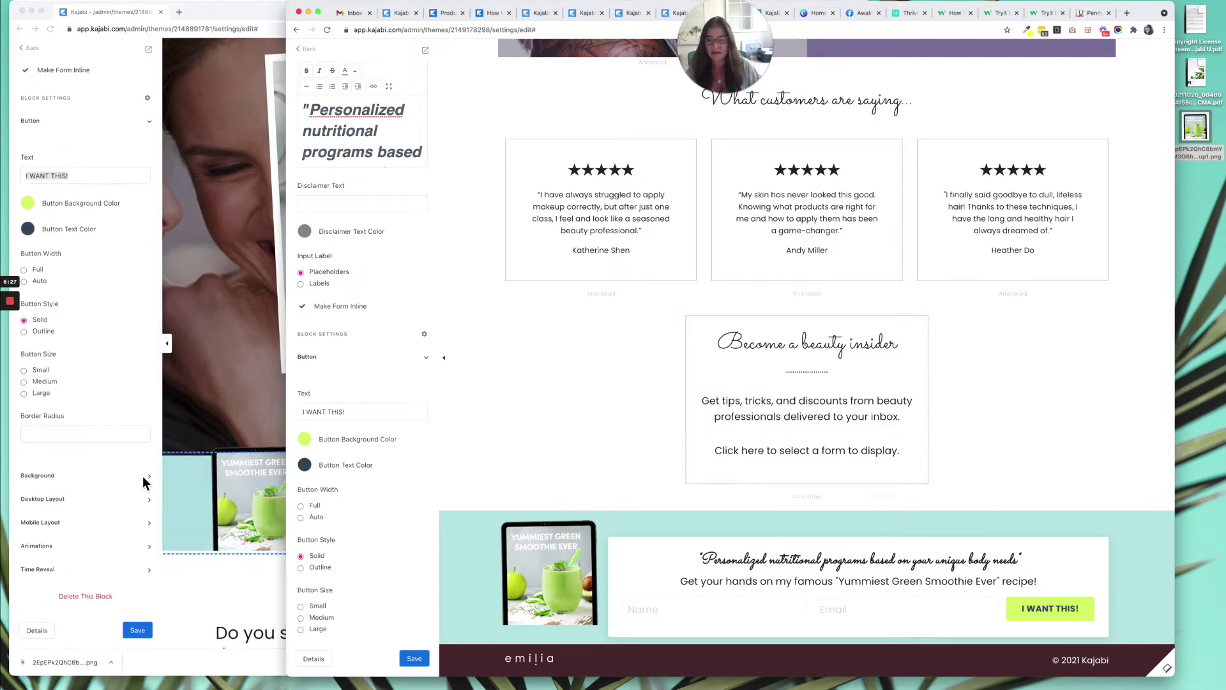
pyautogui.click(110, 400)
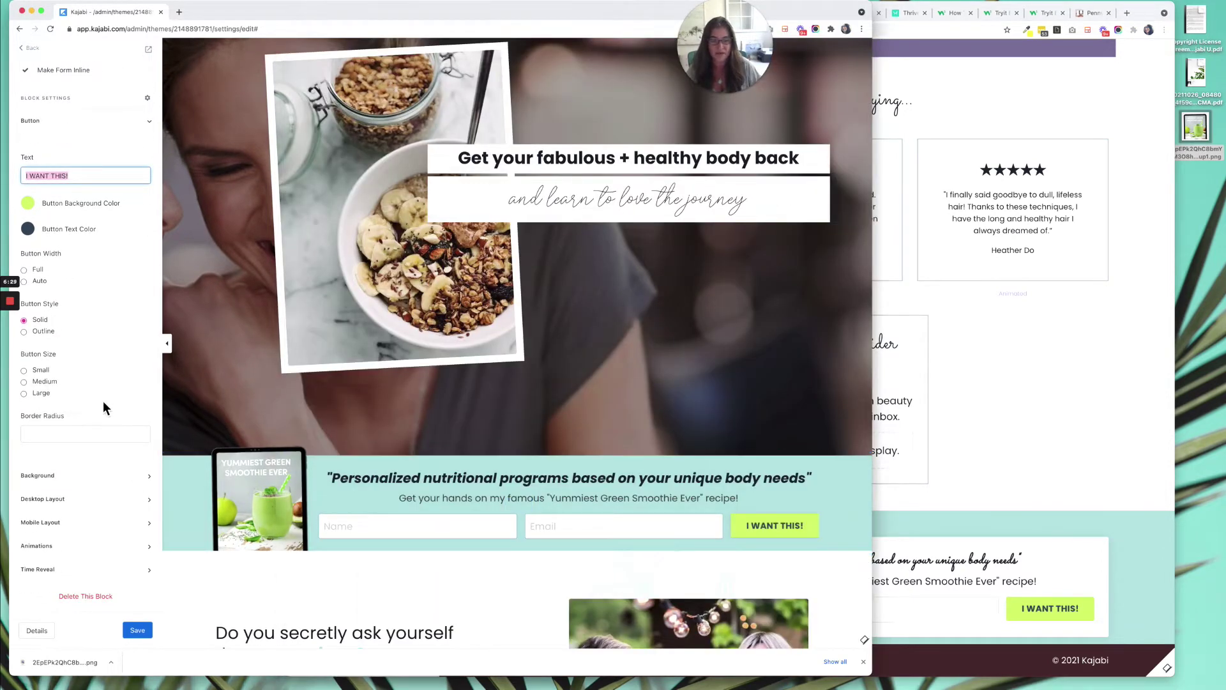
pyautogui.click(1068, 564)
pyautogui.scroll(-2, 362, 545)
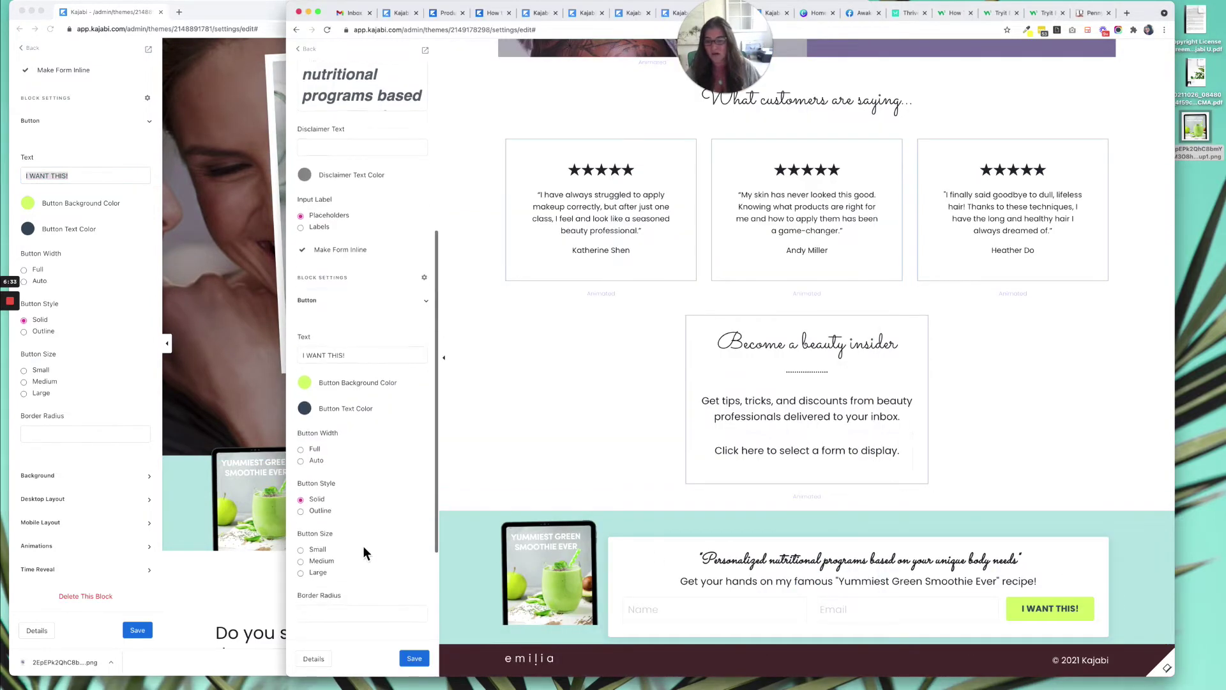
pyautogui.scroll(-1, 363, 545)
pyautogui.click(342, 576)
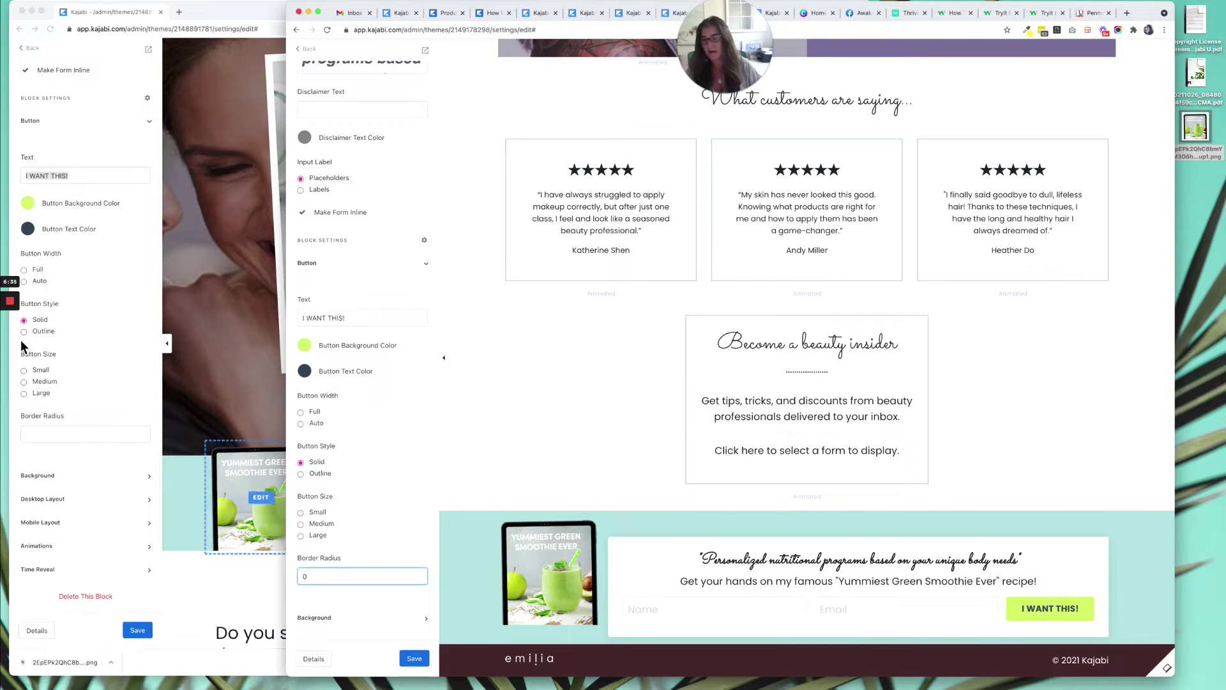
# Step: Check the background and desktop layout settings of the source page's Form block
pyautogui.click(109, 328)
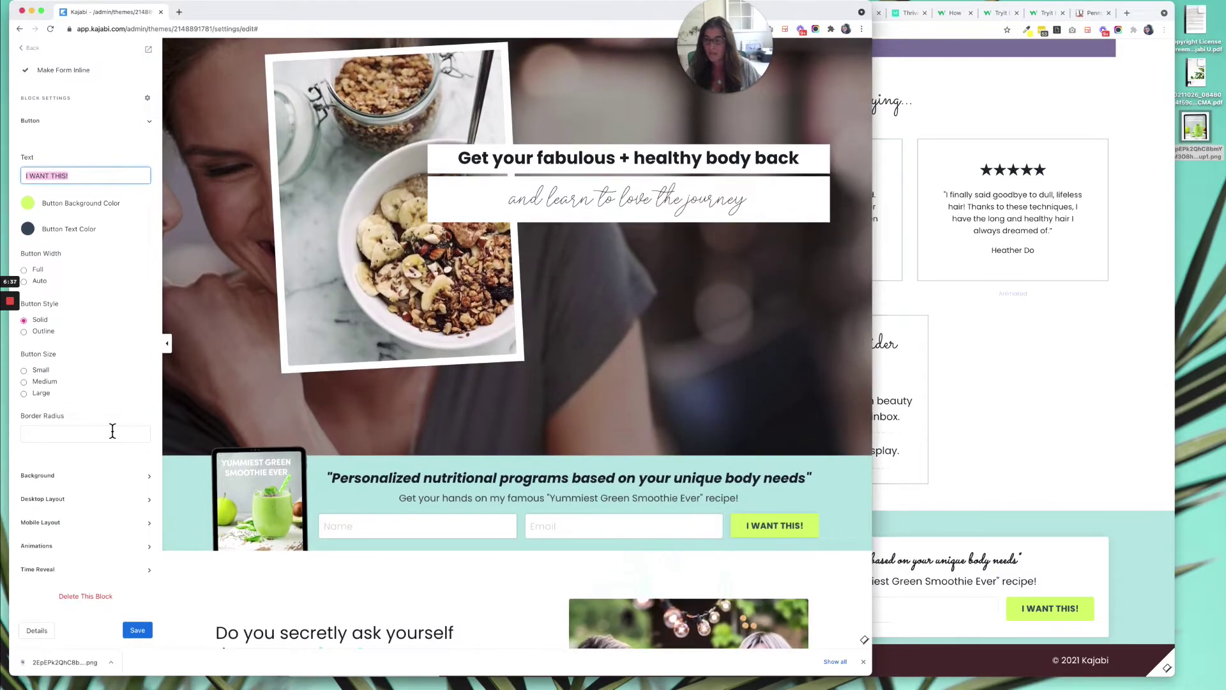
pyautogui.click(107, 485)
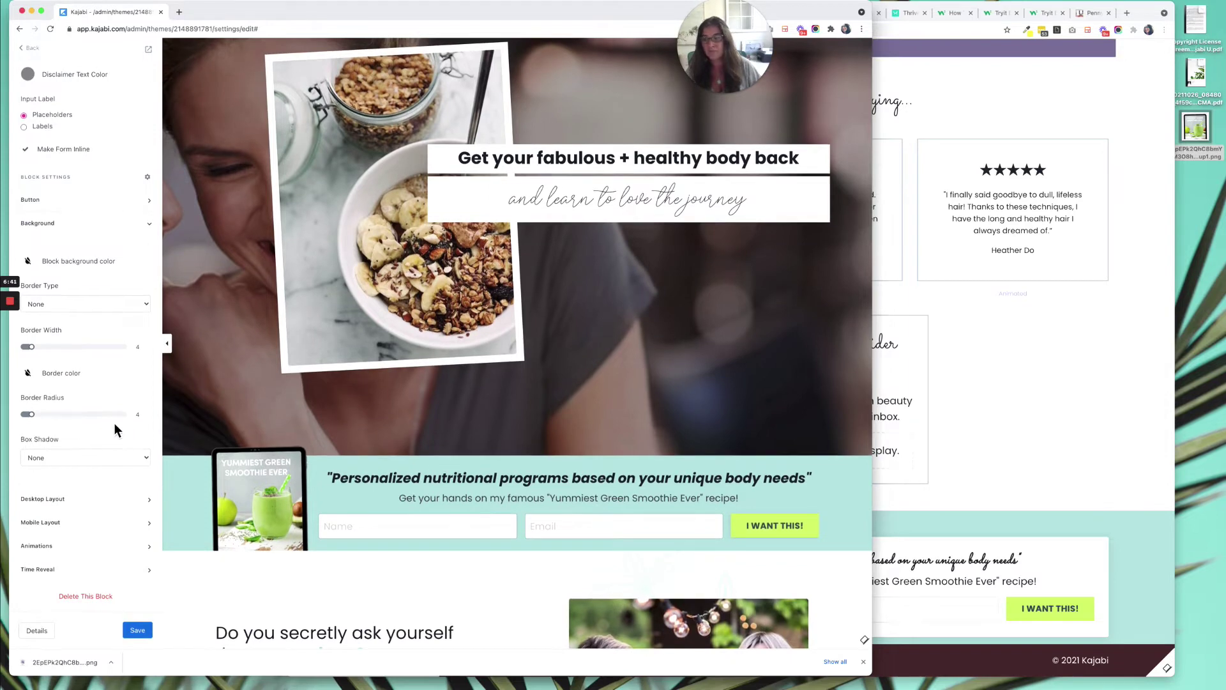
pyautogui.click(118, 500)
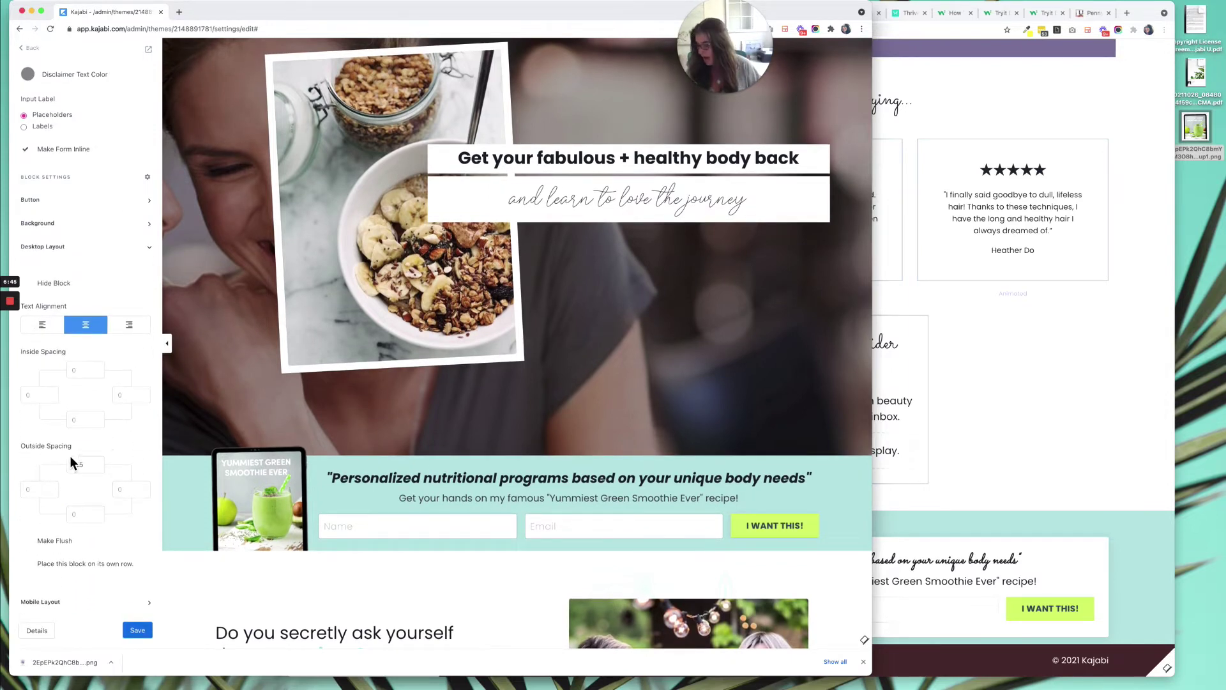
# Step: Clear the block background color of the [LESSON] page's Form block and set its Box Shadow to None
pyautogui.click(1000, 532)
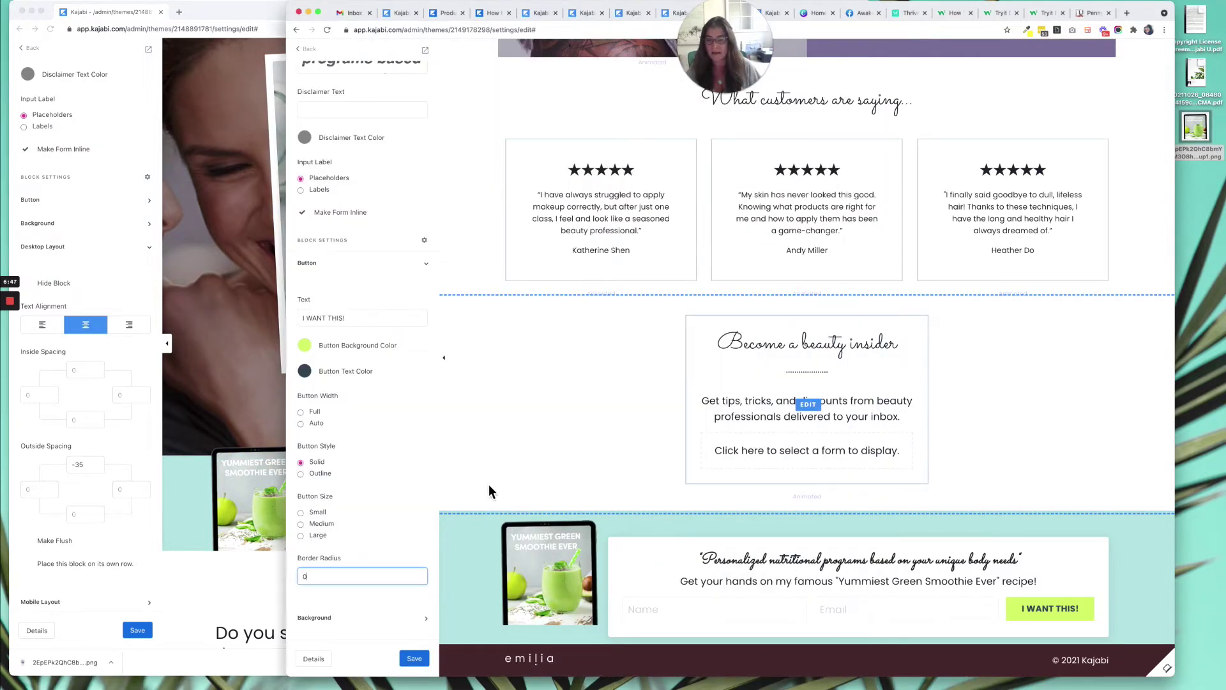
pyautogui.scroll(-4, 347, 510)
pyautogui.click(359, 513)
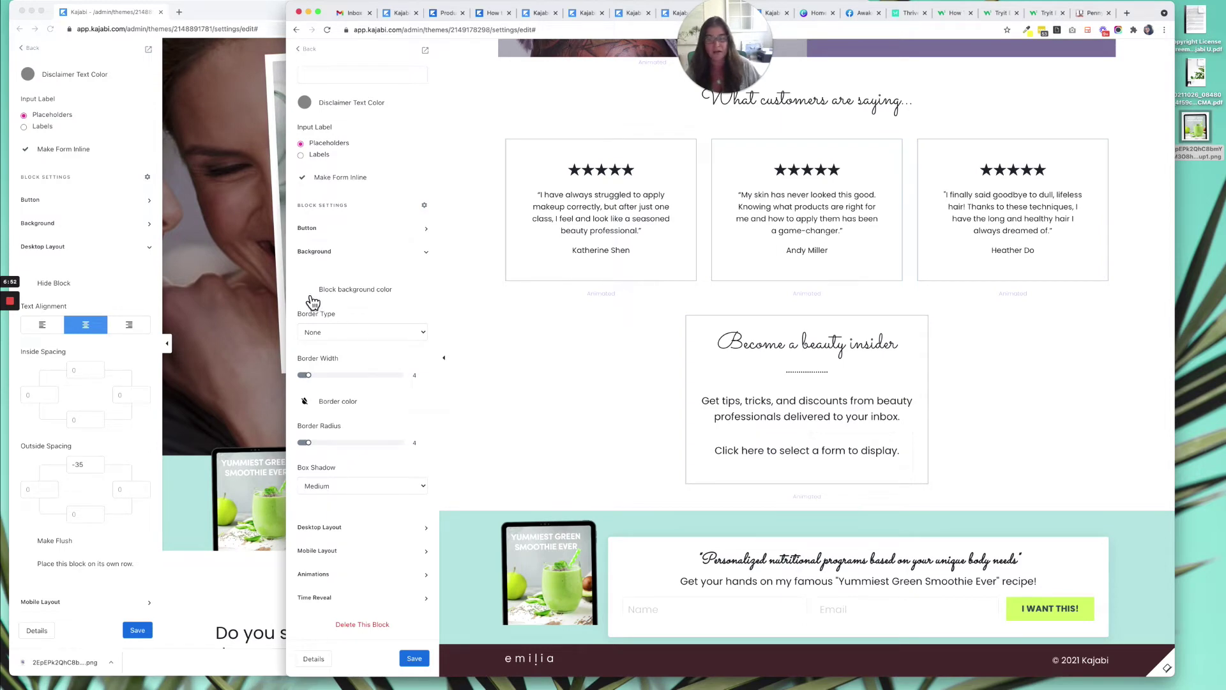
pyautogui.click(193, 491)
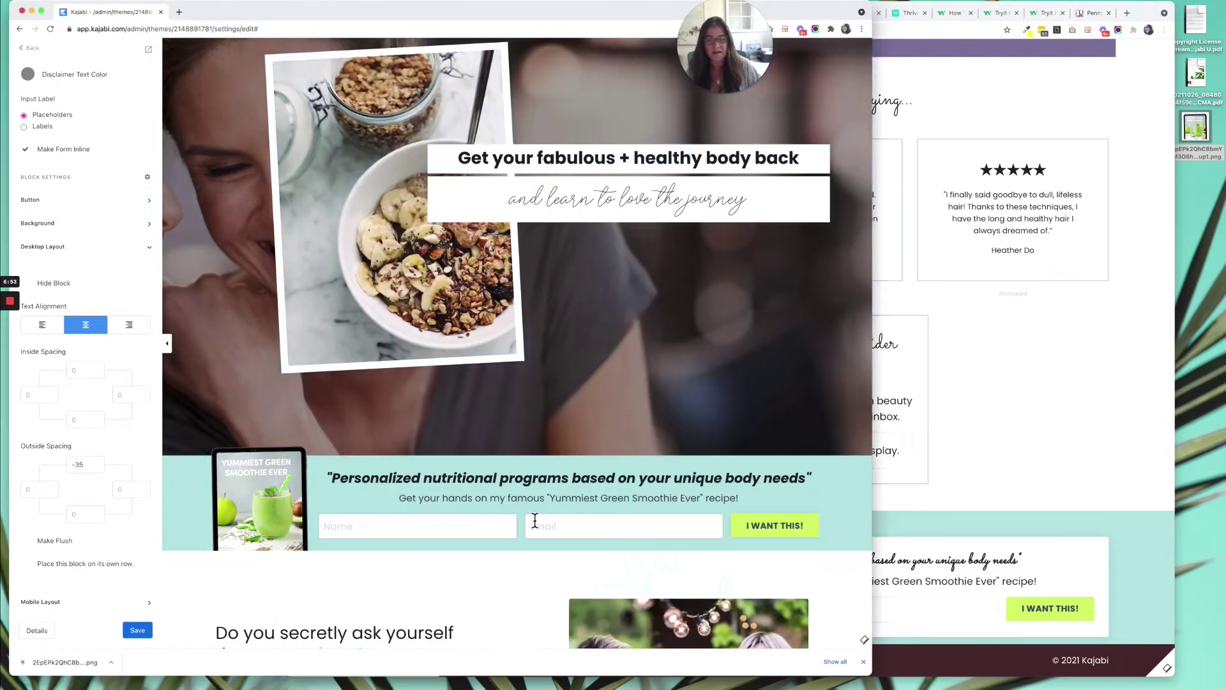
pyautogui.click(1155, 595)
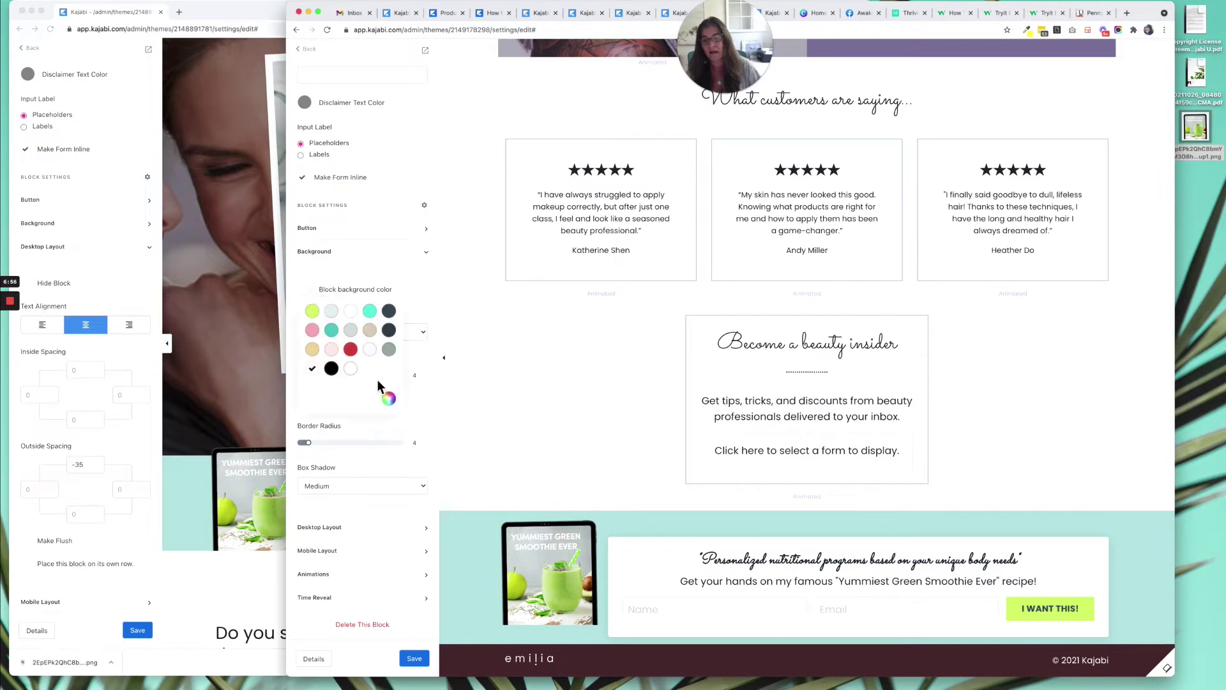
pyautogui.click(389, 398)
pyautogui.click(504, 310)
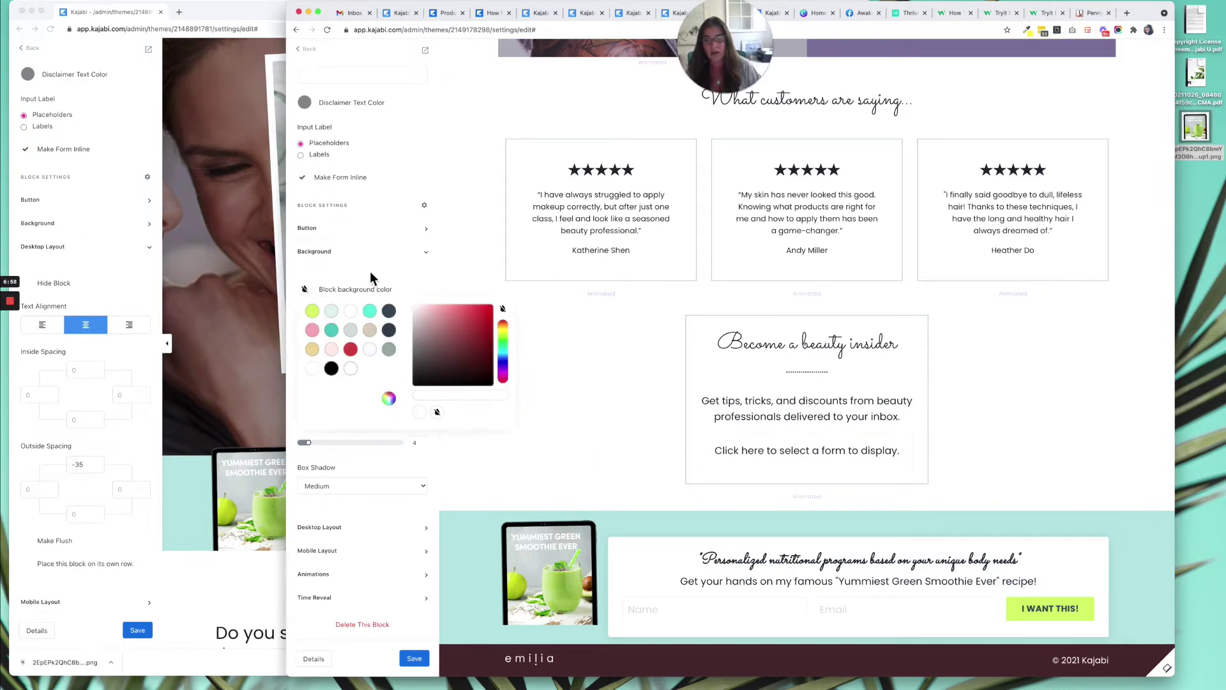
pyautogui.click(390, 279)
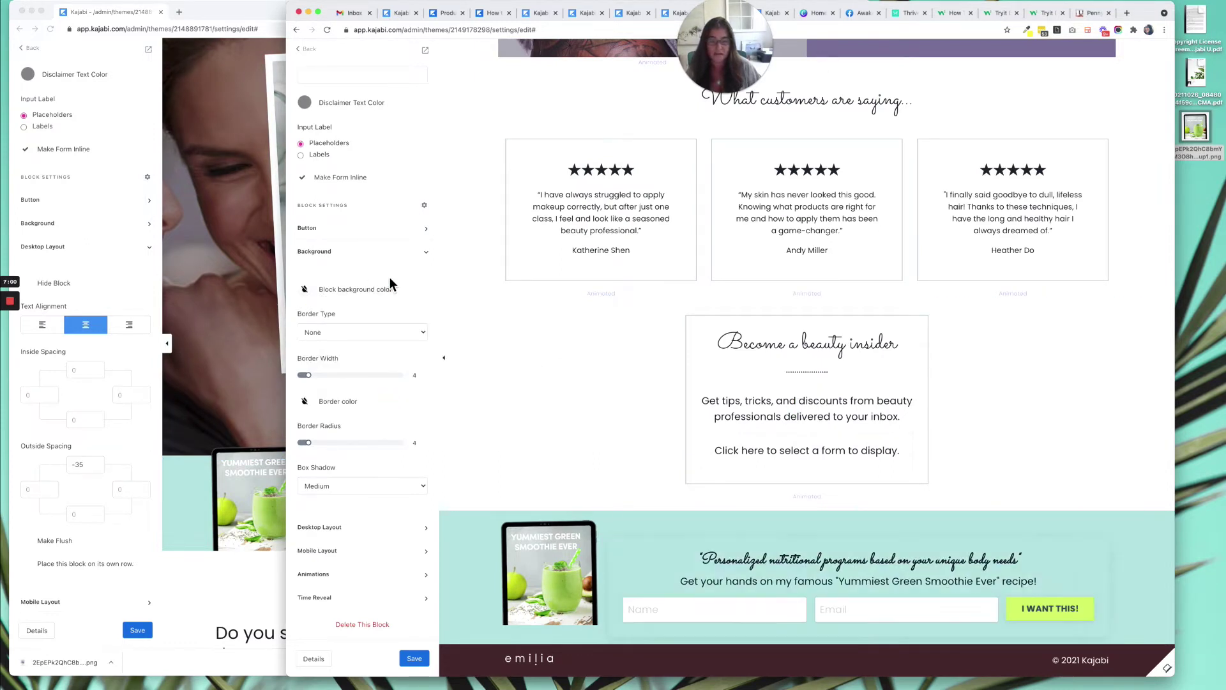
pyautogui.click(367, 487)
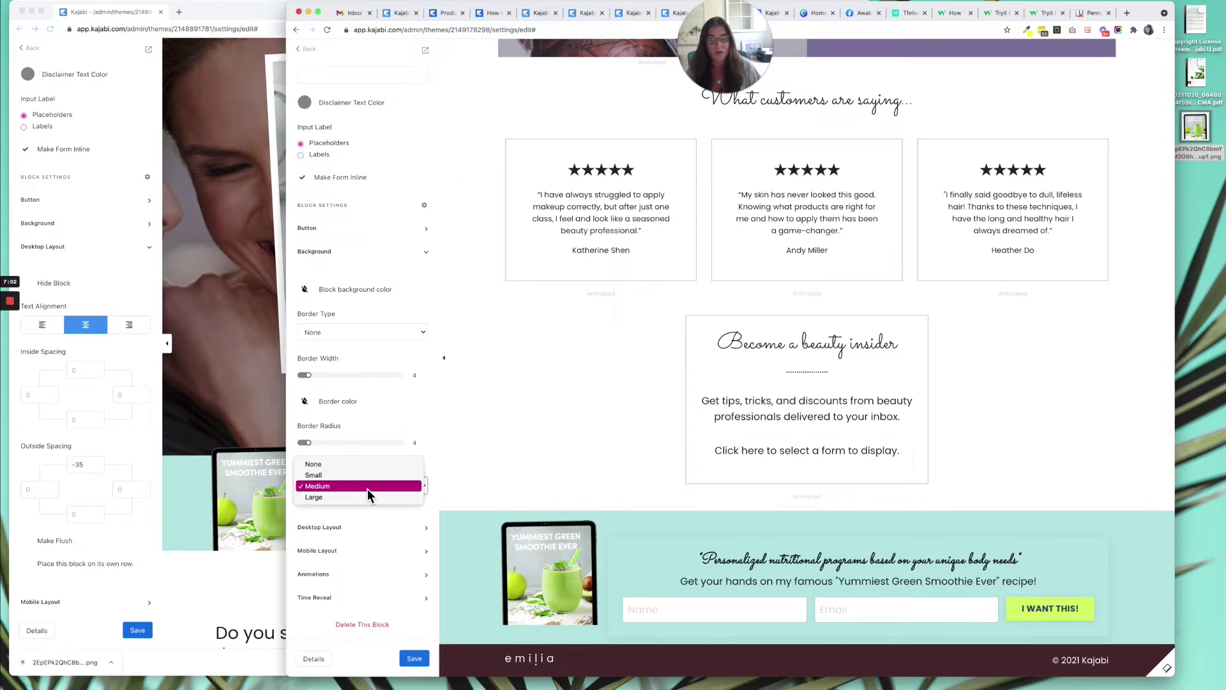
pyautogui.click(364, 469)
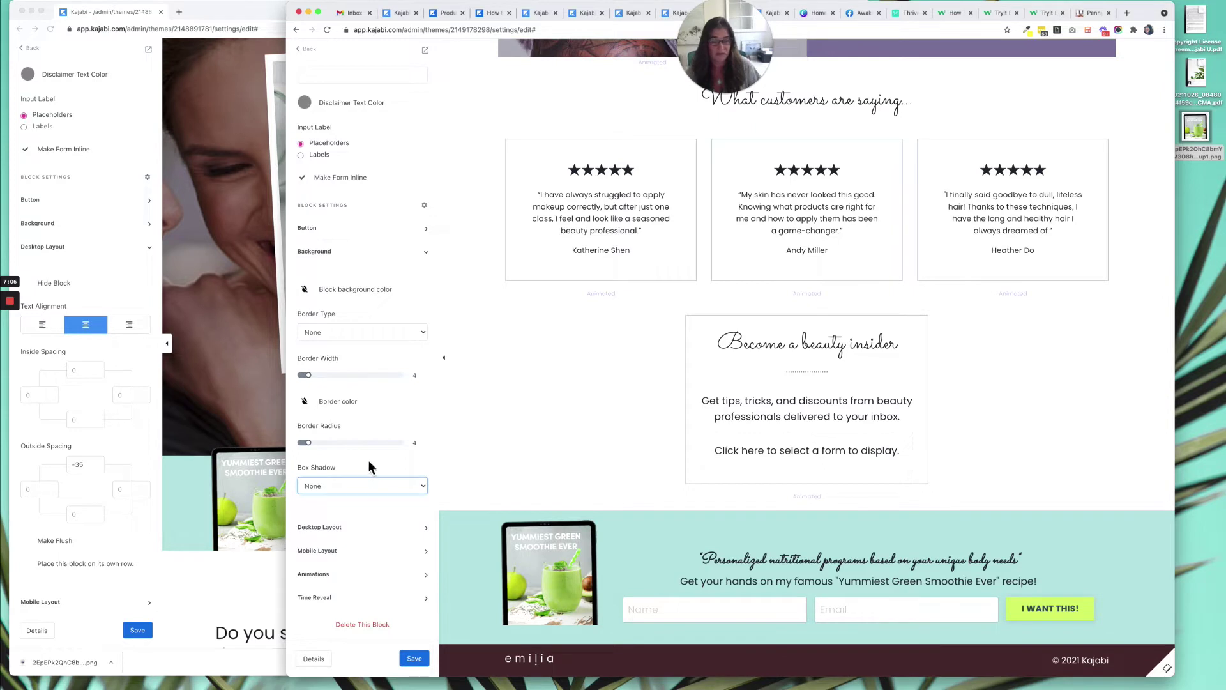
# Step: In the [LESSON] Form block's desktop layout, set top and bottom inside spacing to 0 and top outside spacing to -35
pyautogui.click(341, 525)
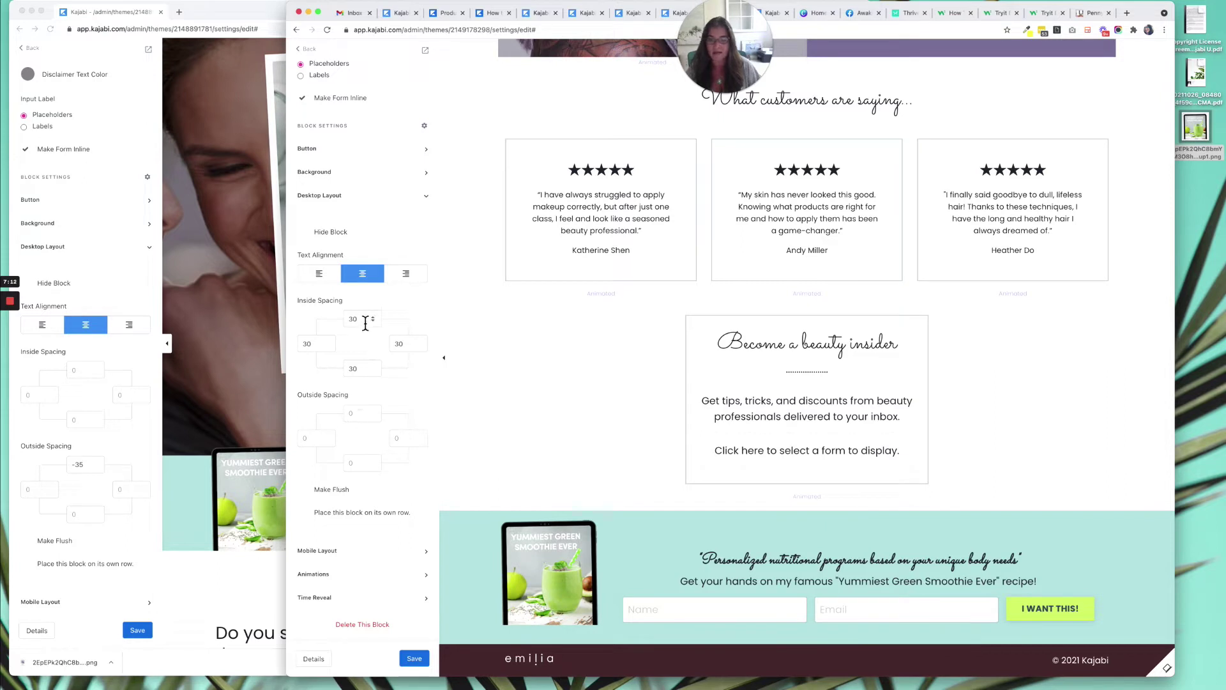
pyautogui.write('0')
pyautogui.doubleClick(355, 369)
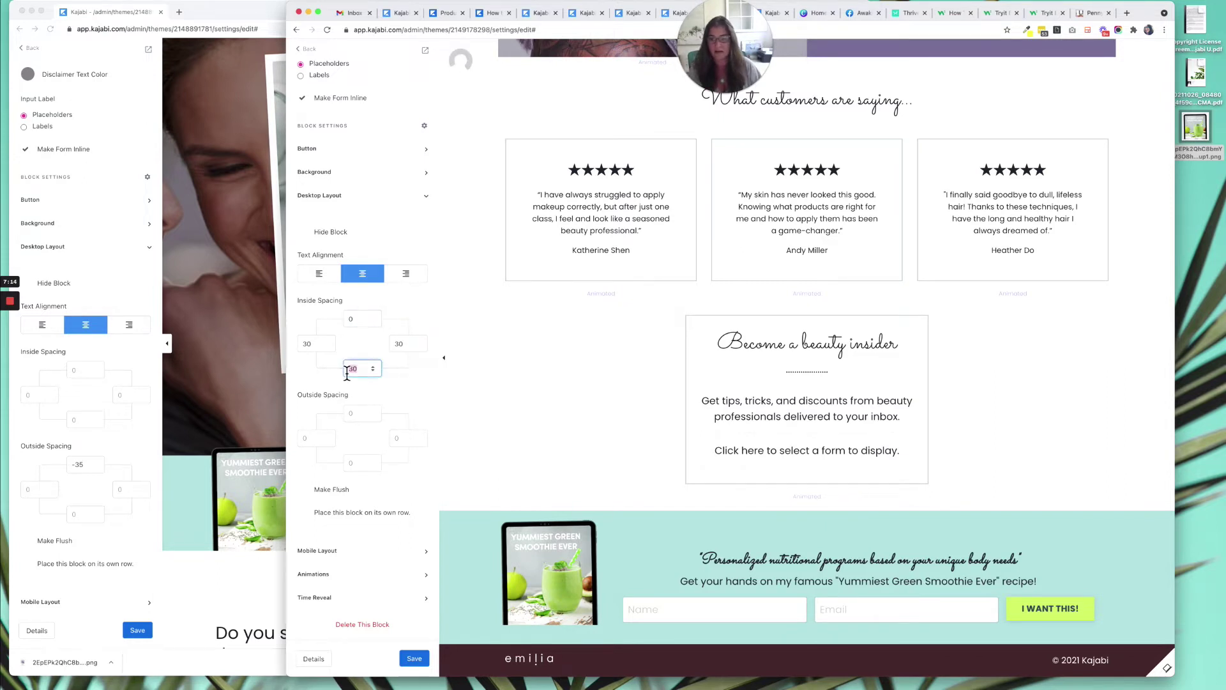
pyautogui.write('0')
pyautogui.click(366, 415)
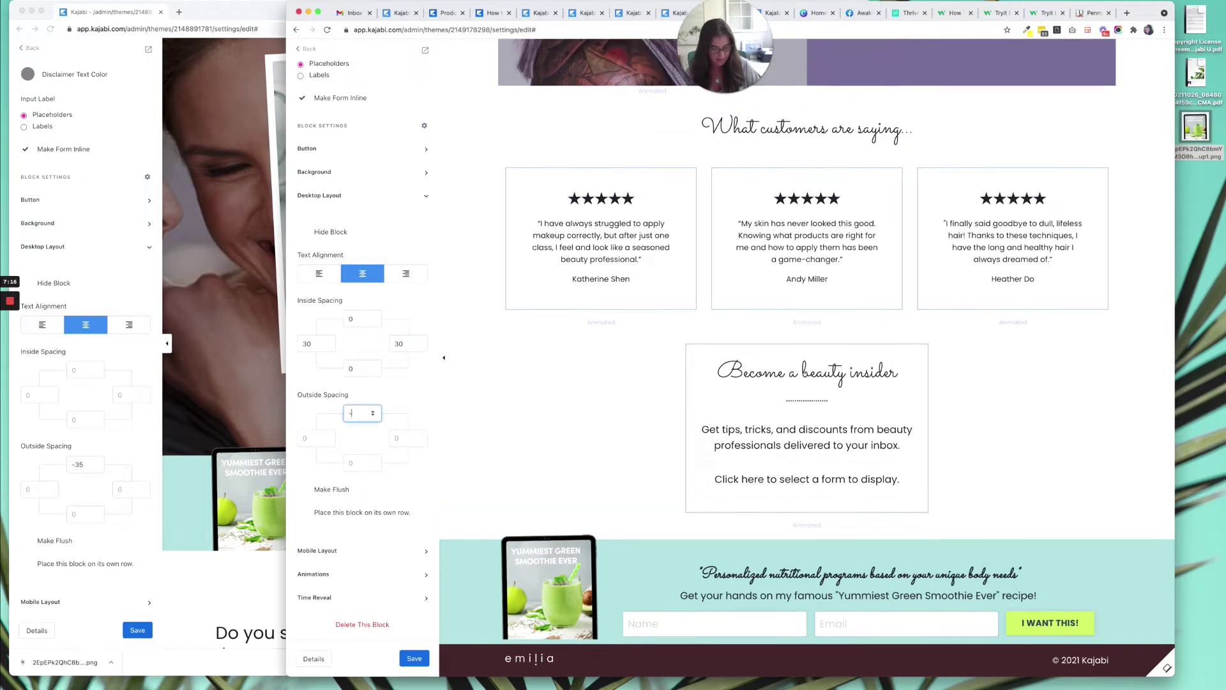
pyautogui.write('-35')
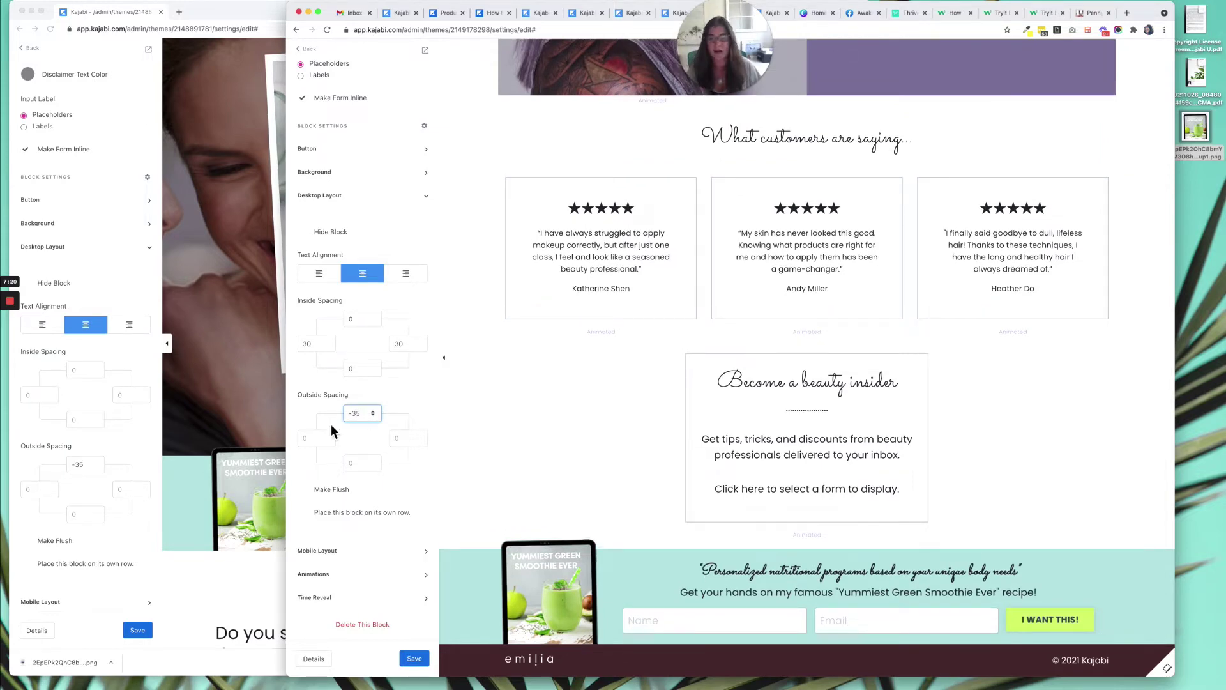
# Step: Compare the opt-in section with the source page and save the [LESSON] page
pyautogui.click(197, 485)
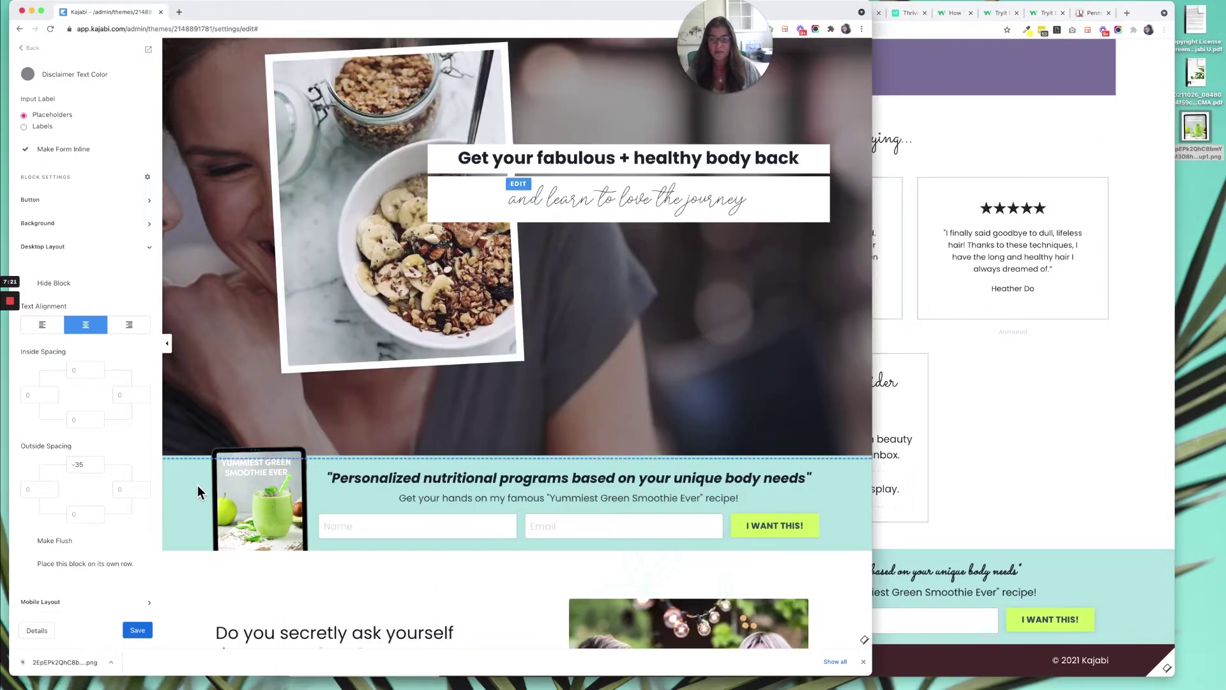
pyautogui.click(1132, 589)
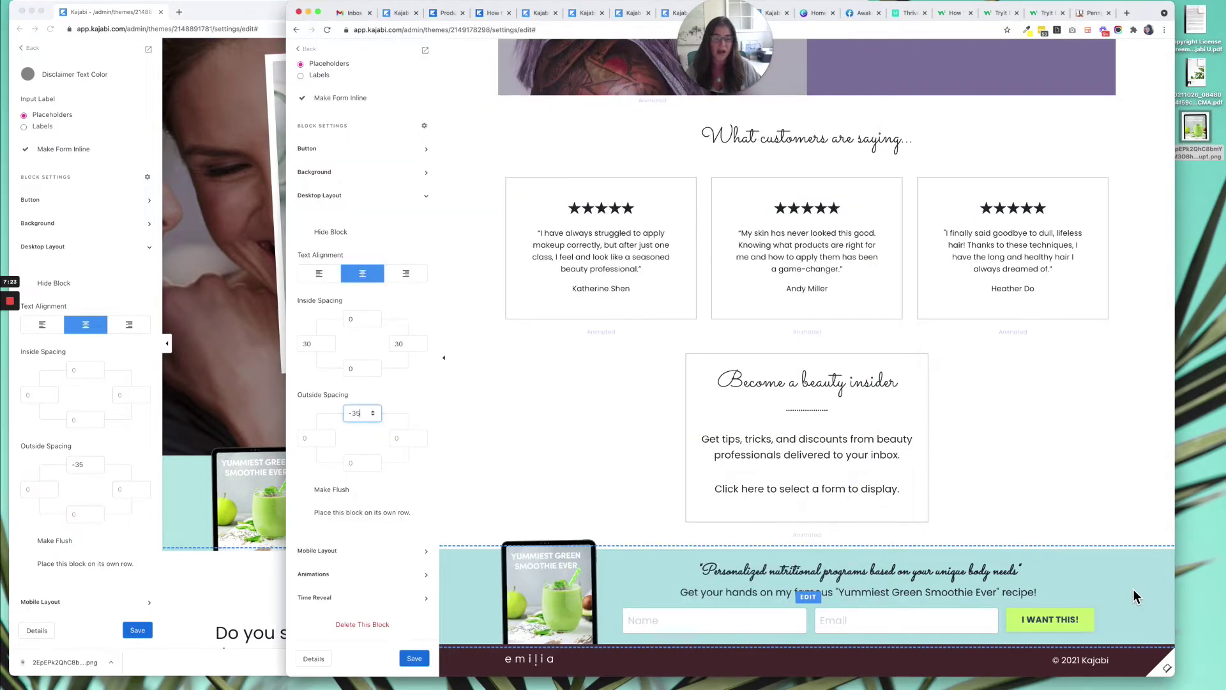
pyautogui.click(415, 658)
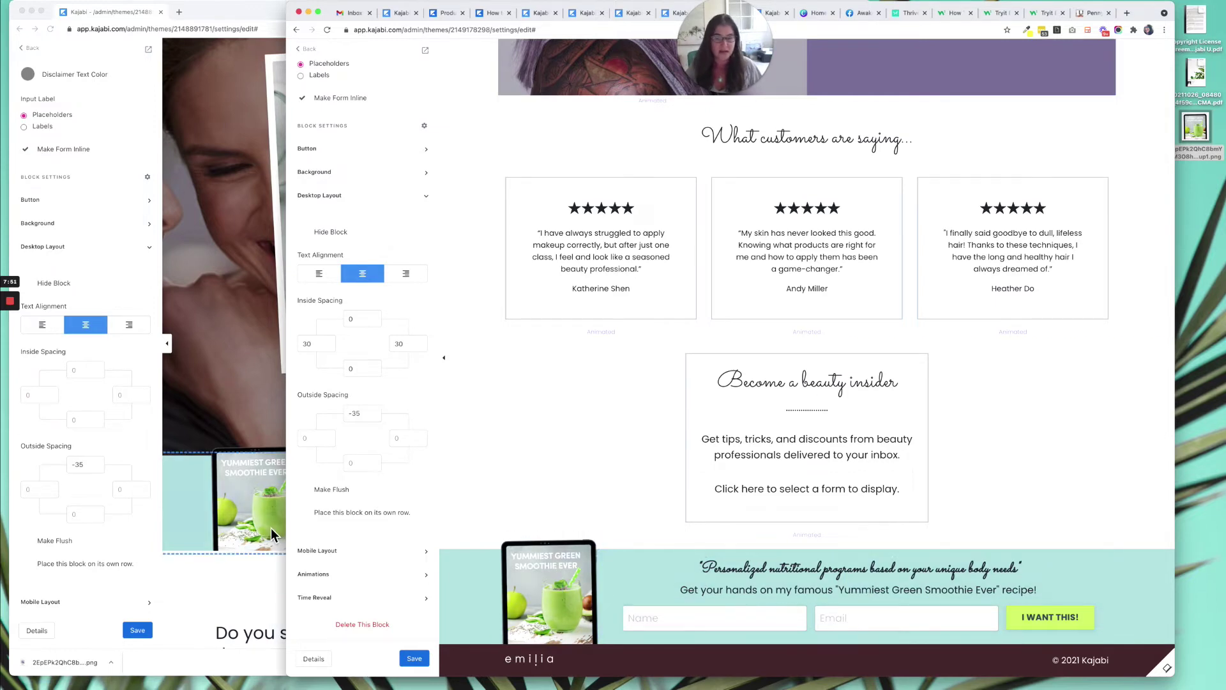
pyautogui.click(208, 525)
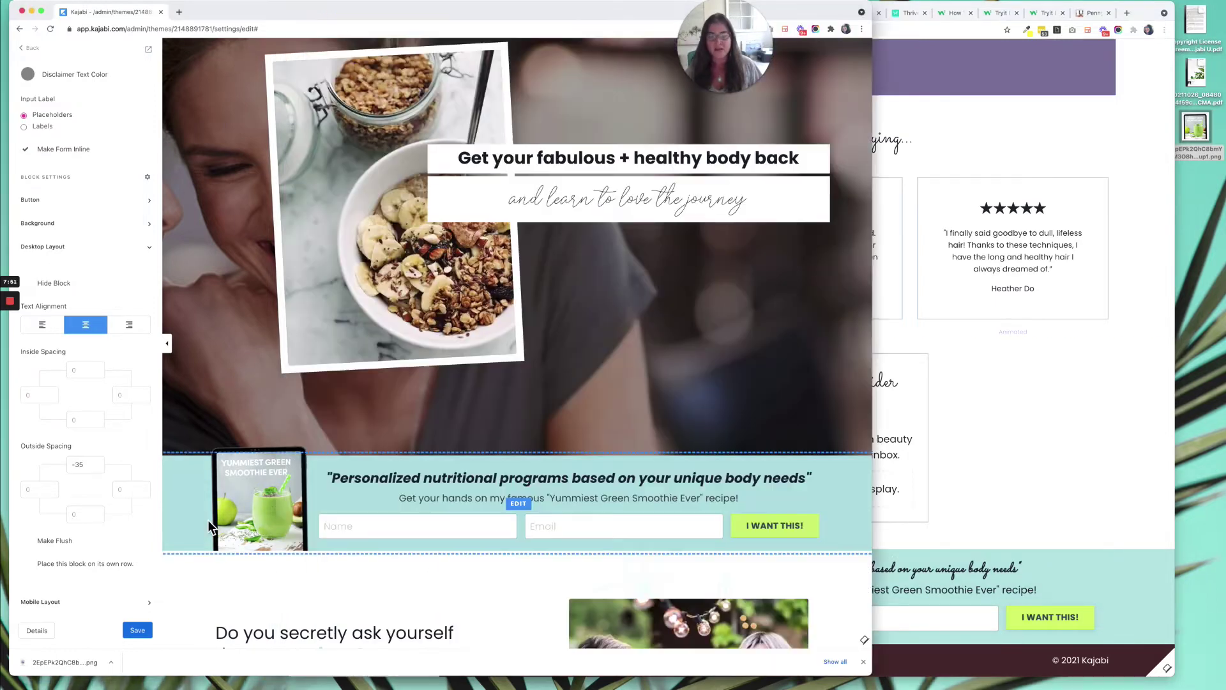
pyautogui.click(1135, 574)
# Step: Return to the [LESSON] page's general settings and look over its sections from the offers down to the opt-in form
pyautogui.click(307, 48)
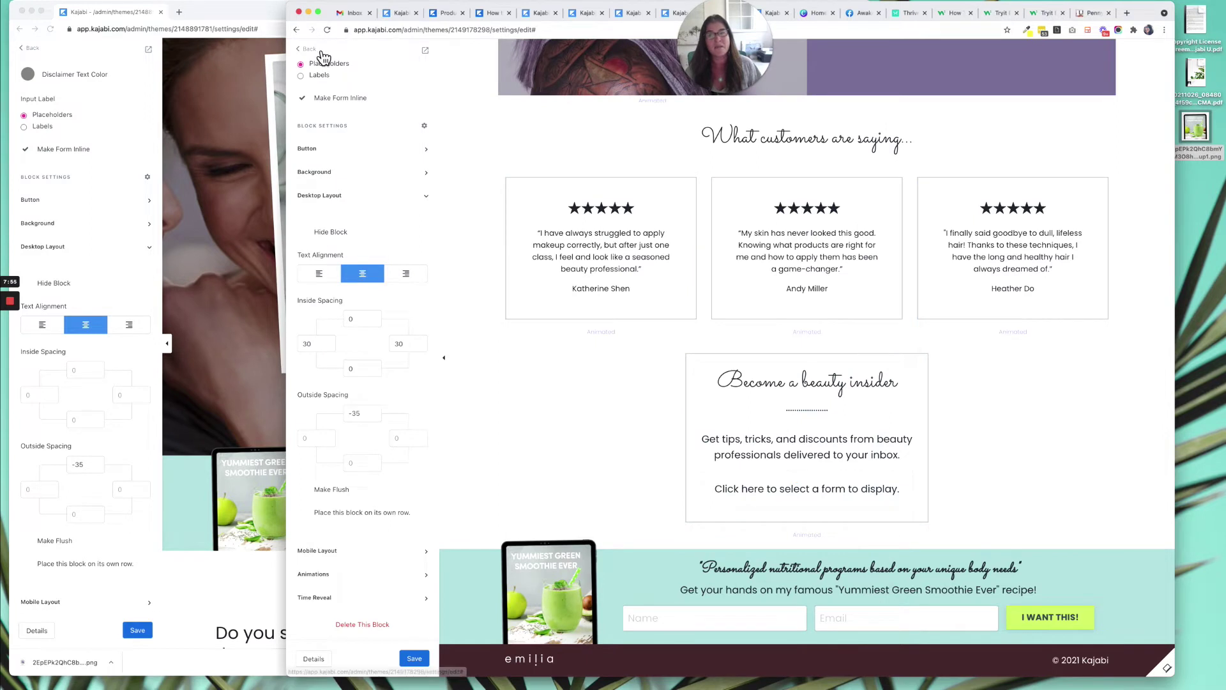
pyautogui.click(309, 49)
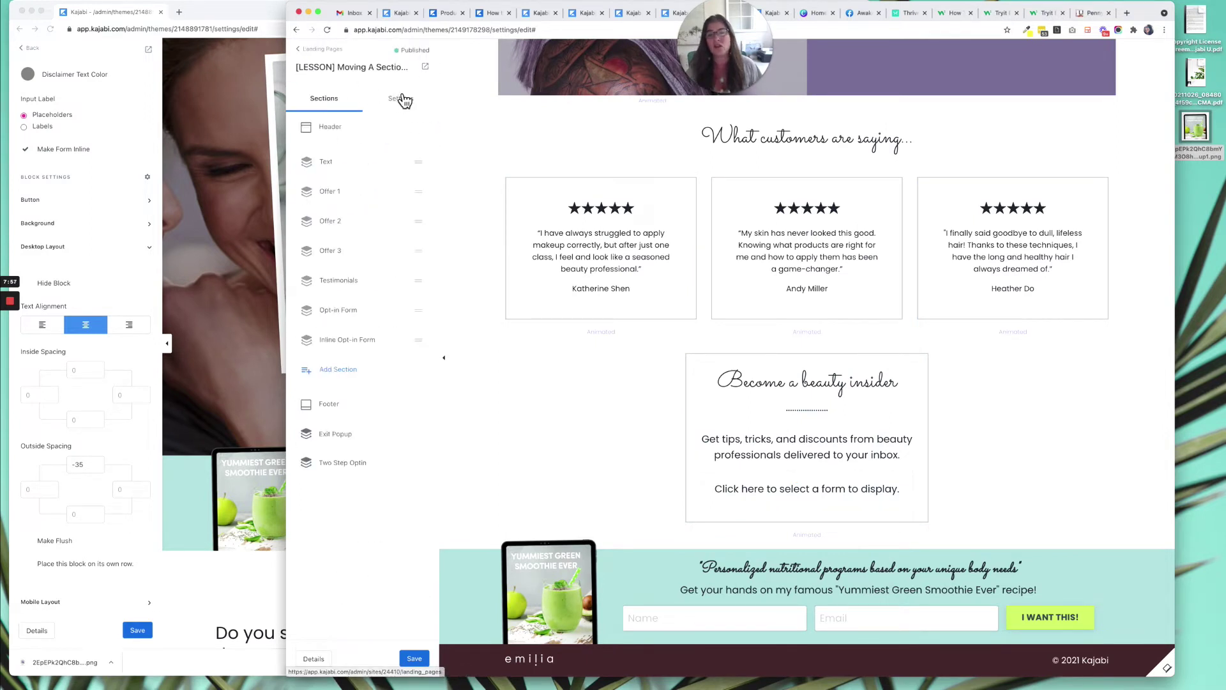
pyautogui.click(409, 106)
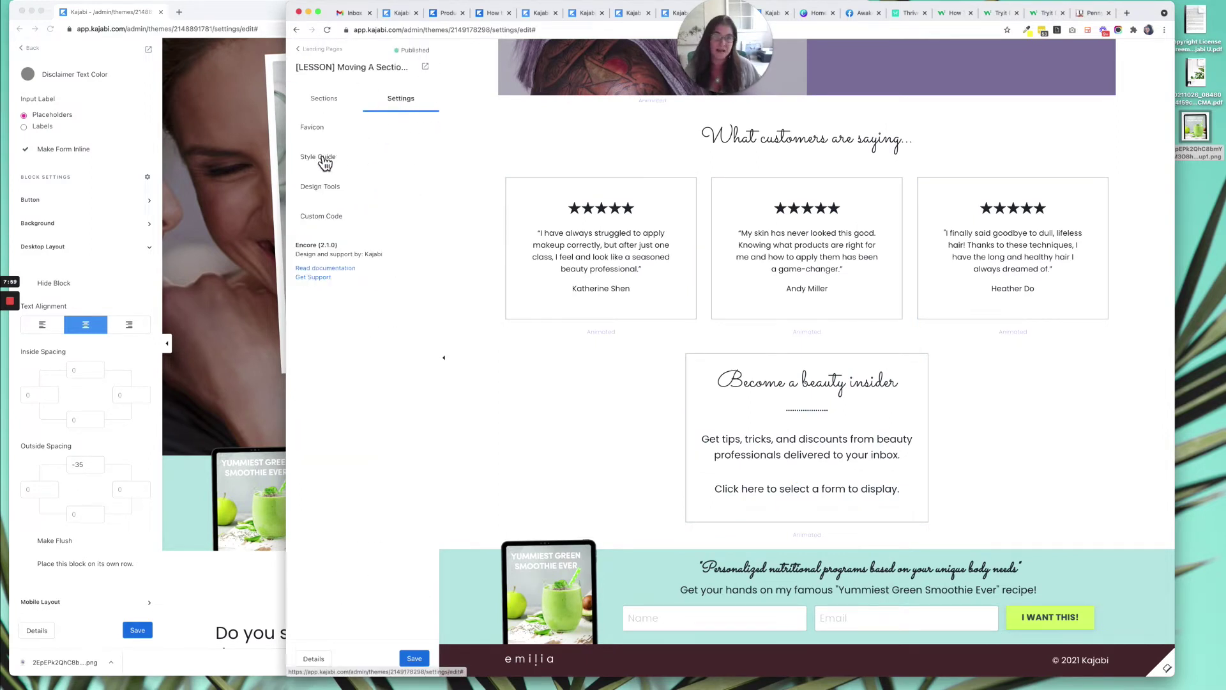
pyautogui.scroll(10, 523, 198)
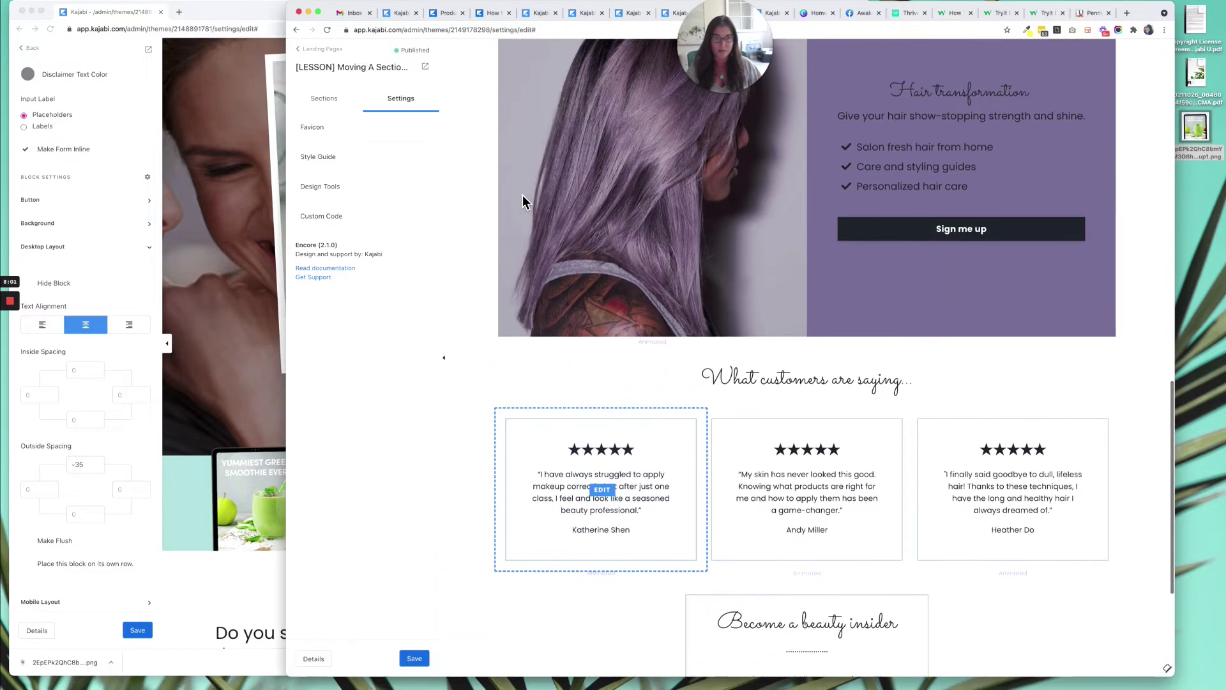
pyautogui.scroll(3, 522, 202)
pyautogui.scroll(-10, 522, 202)
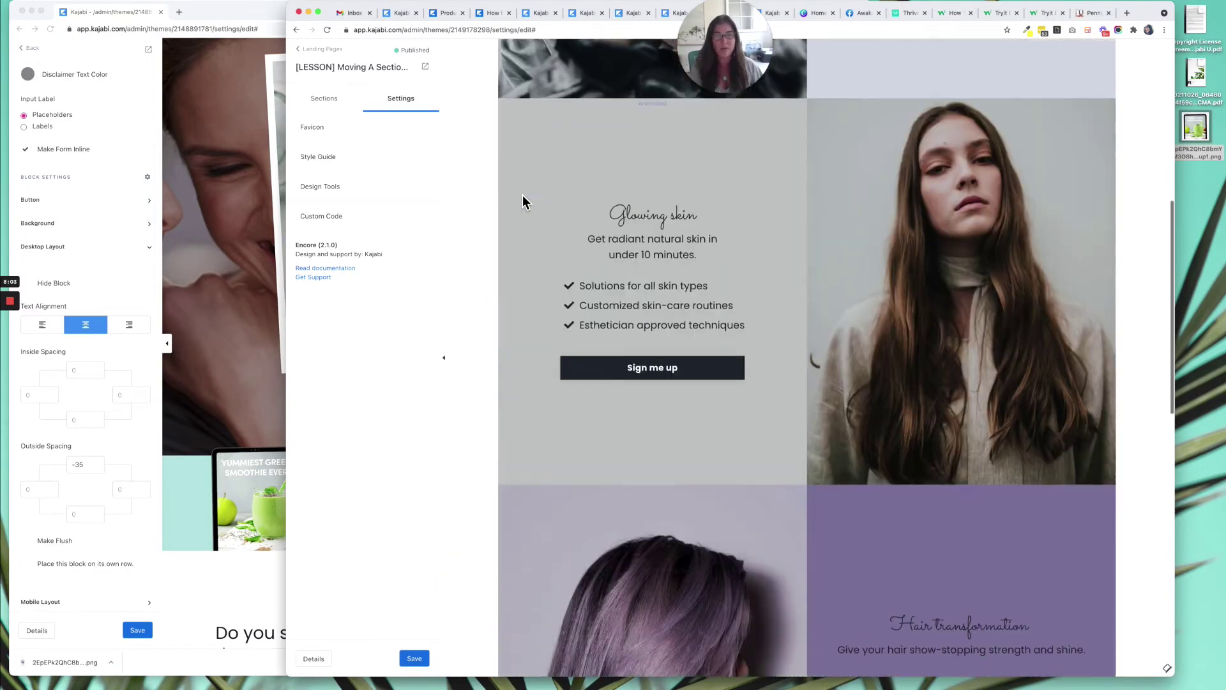
pyautogui.scroll(-8, 523, 202)
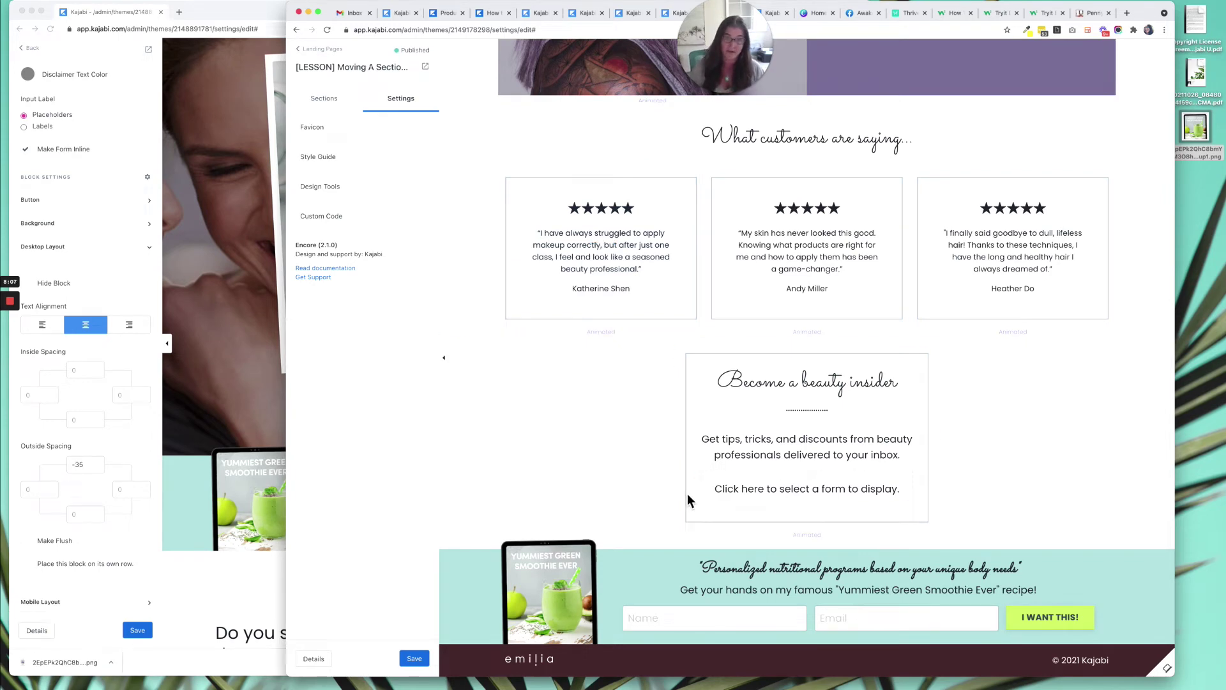
# Step: Save the [LESSON] page and open its theme code for modification from the landing pages list
pyautogui.click(418, 658)
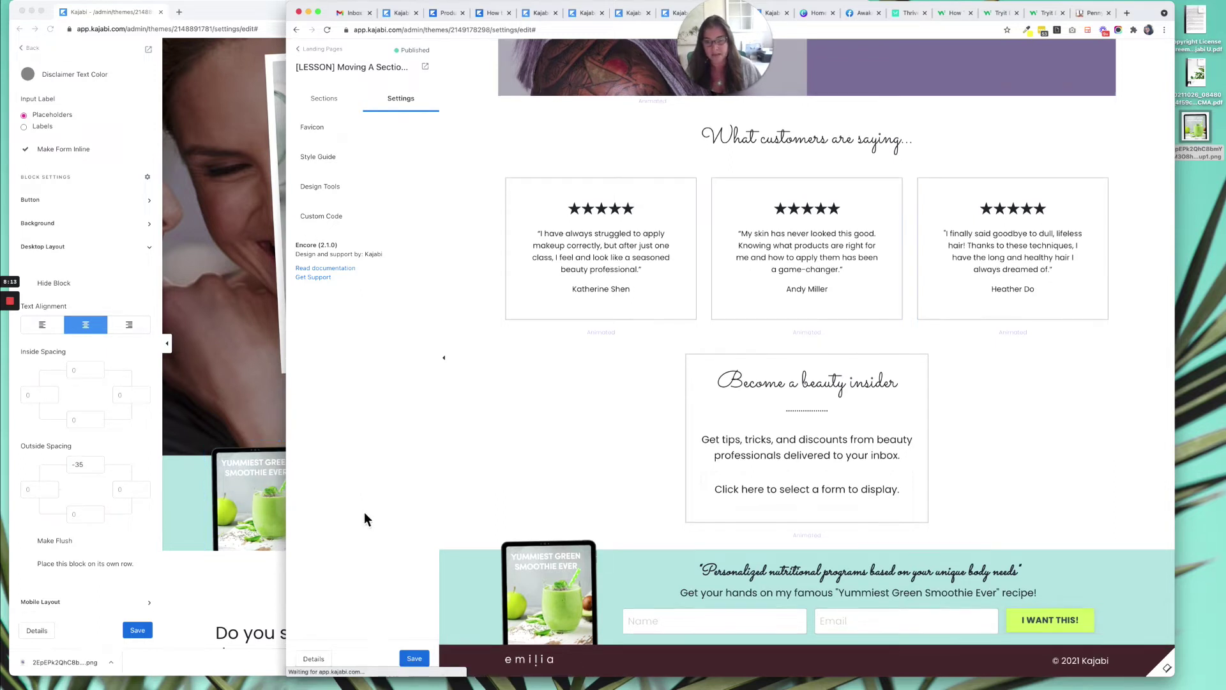
pyautogui.click(422, 660)
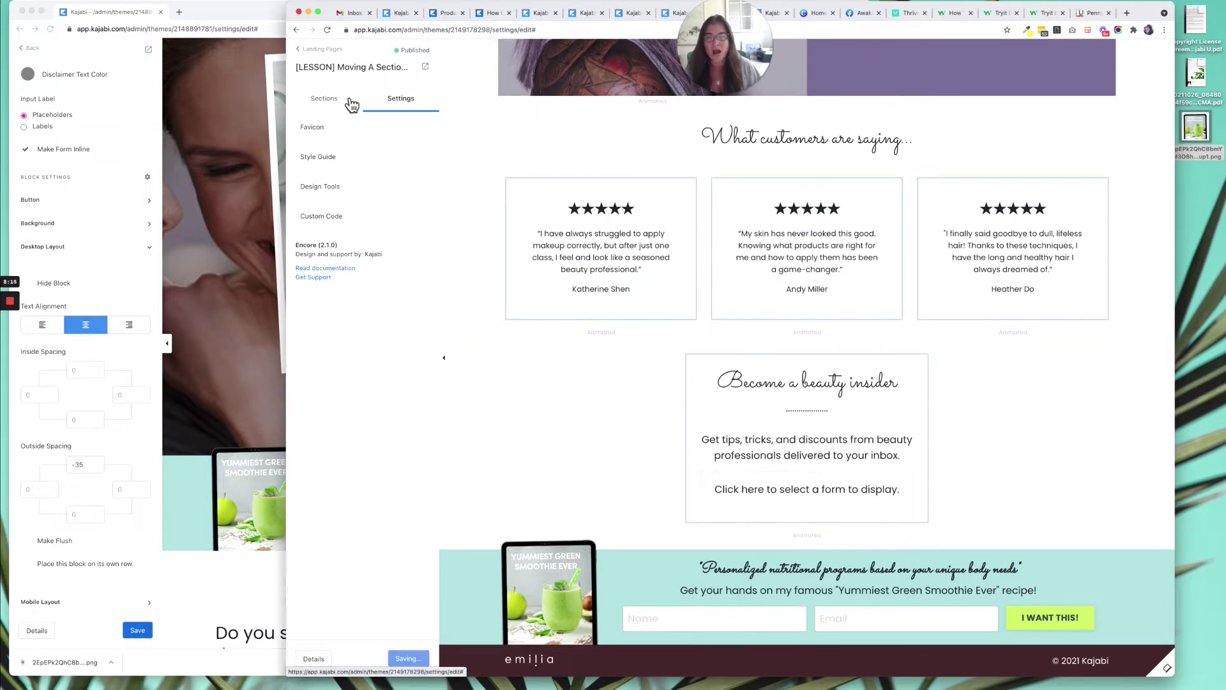
pyautogui.click(328, 56)
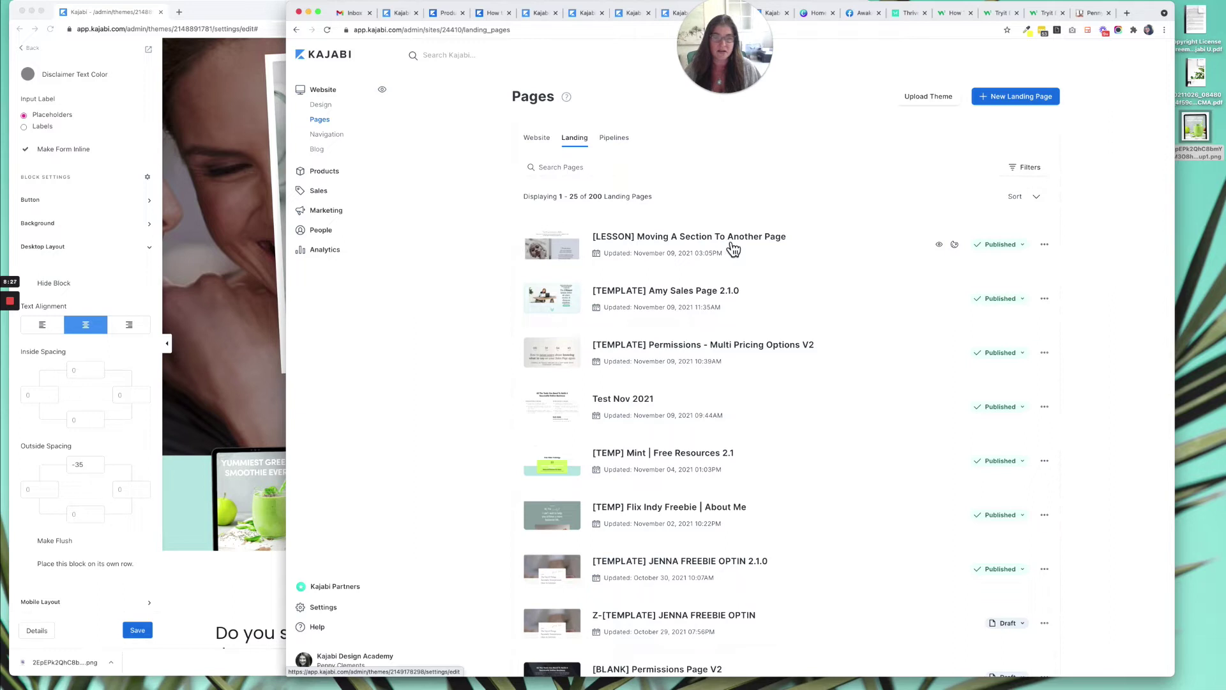
pyautogui.click(1050, 245)
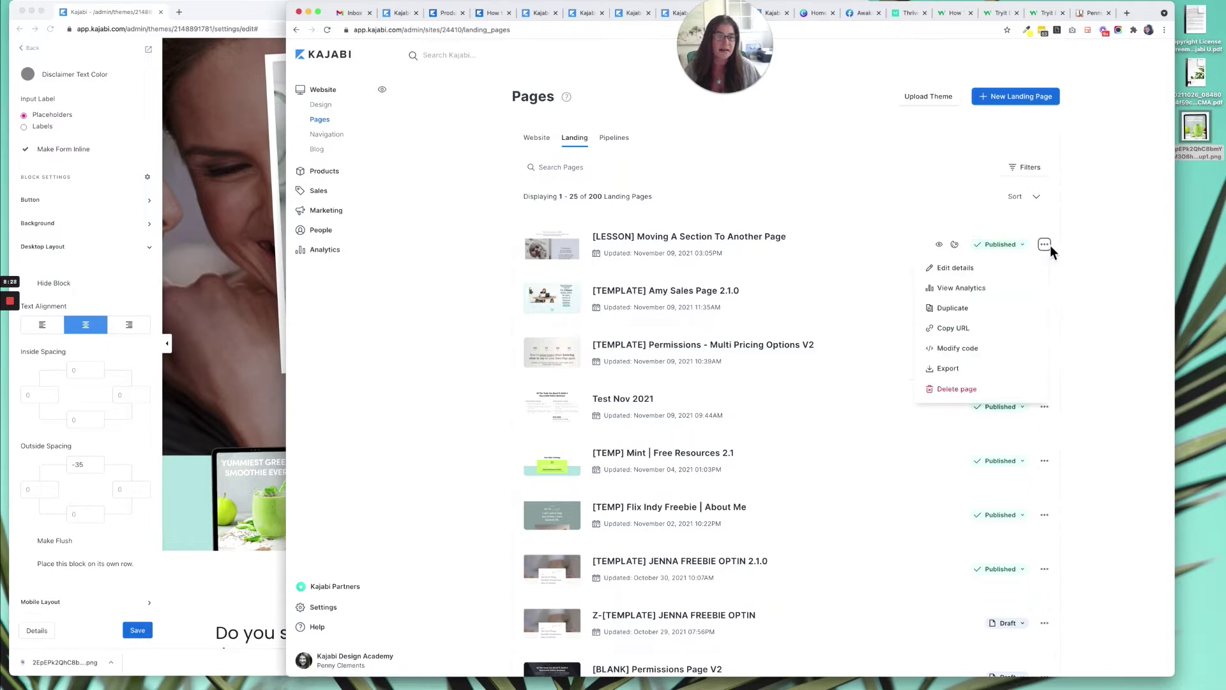
pyautogui.click(983, 356)
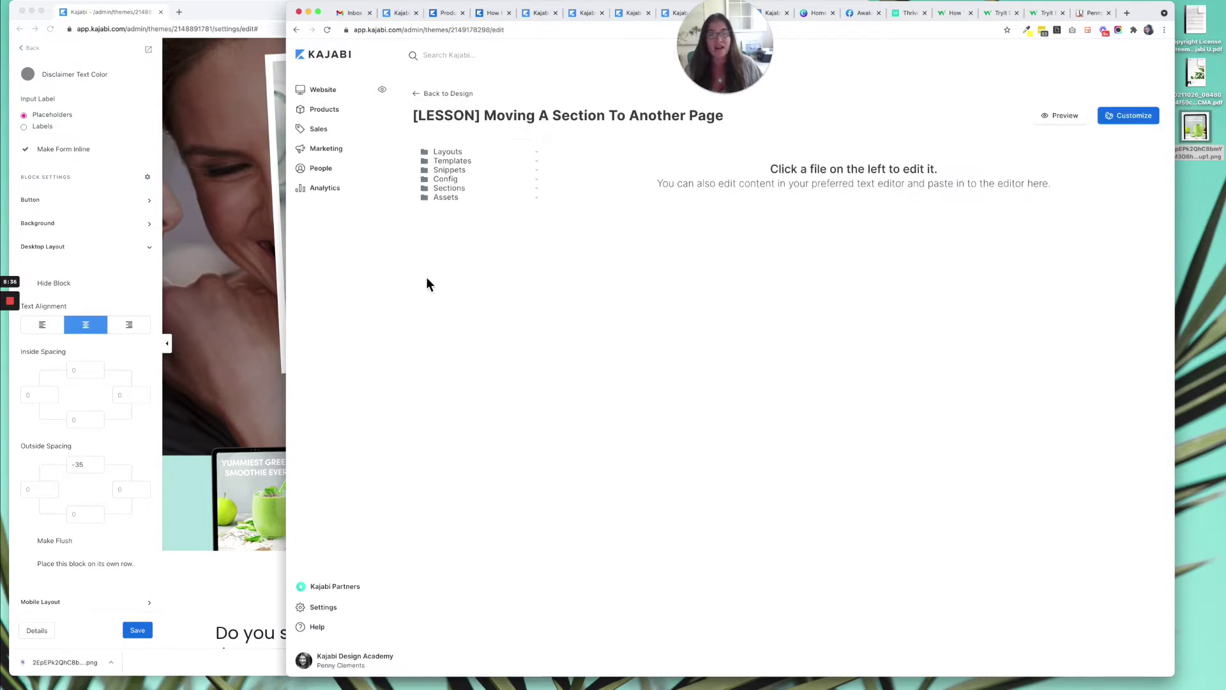
# Step: Save the source page and widen its window to show the full teal smoothie opt-in section
pyautogui.click(118, 283)
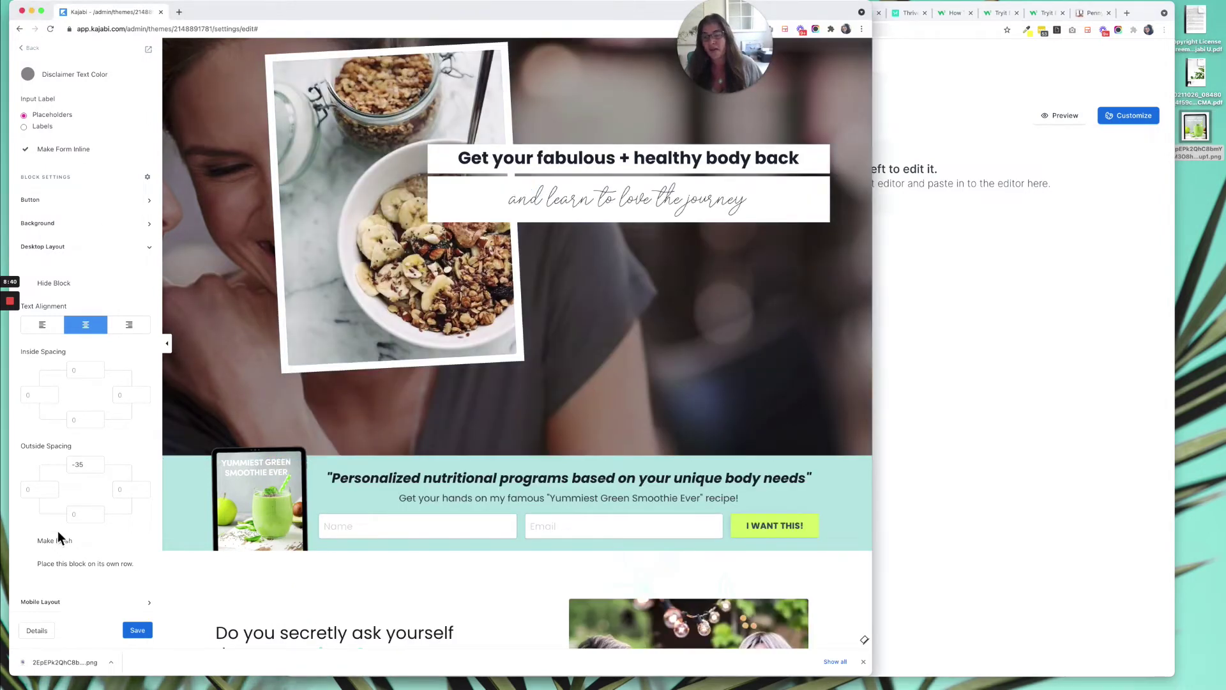
pyautogui.click(138, 631)
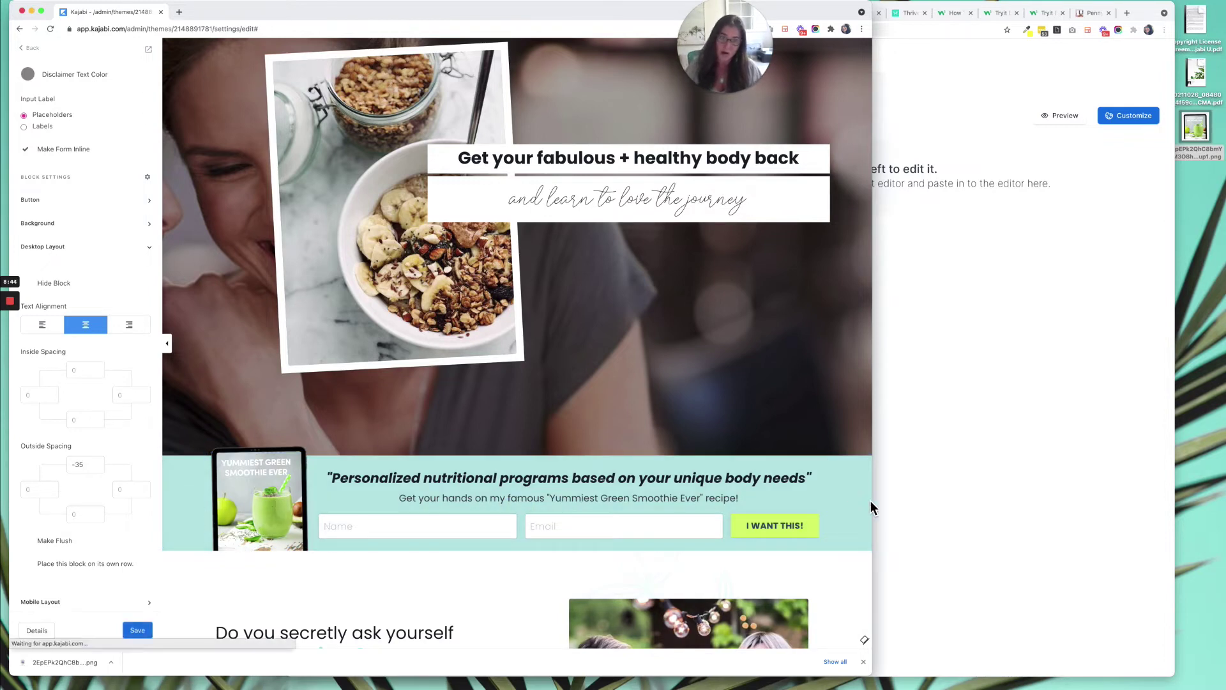
pyautogui.moveTo(878, 505); pyautogui.dragTo(959, 499)
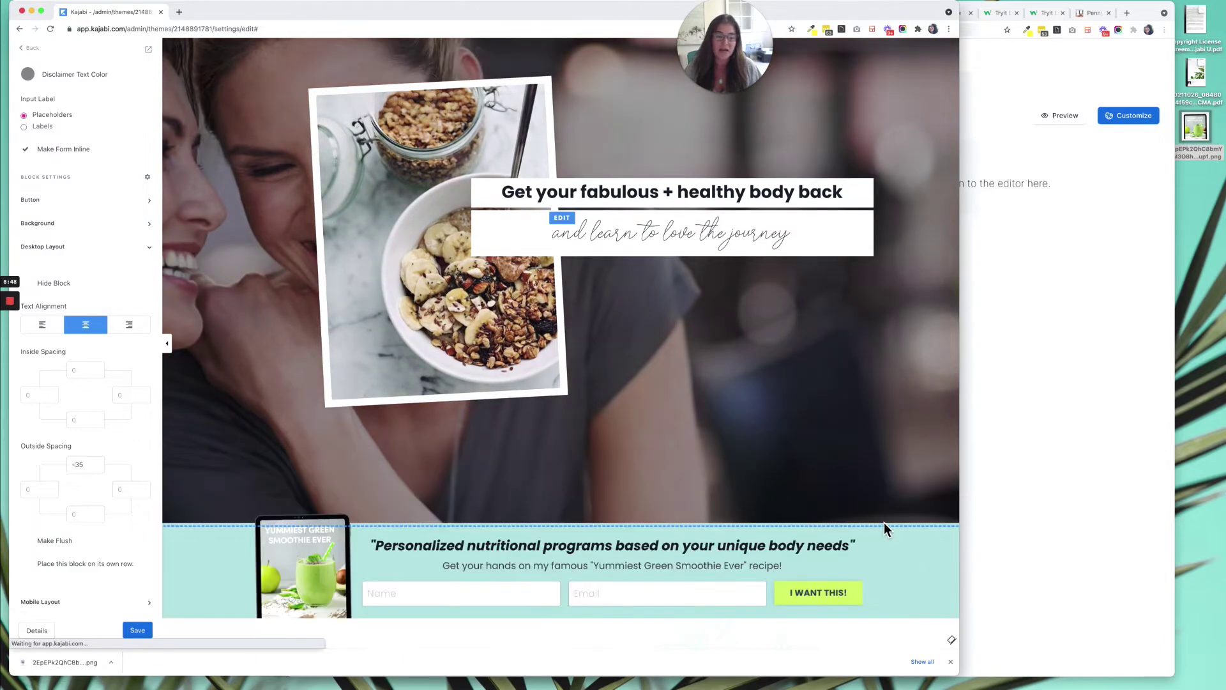
pyautogui.scroll(-5, 884, 523)
pyautogui.scroll(2, 876, 381)
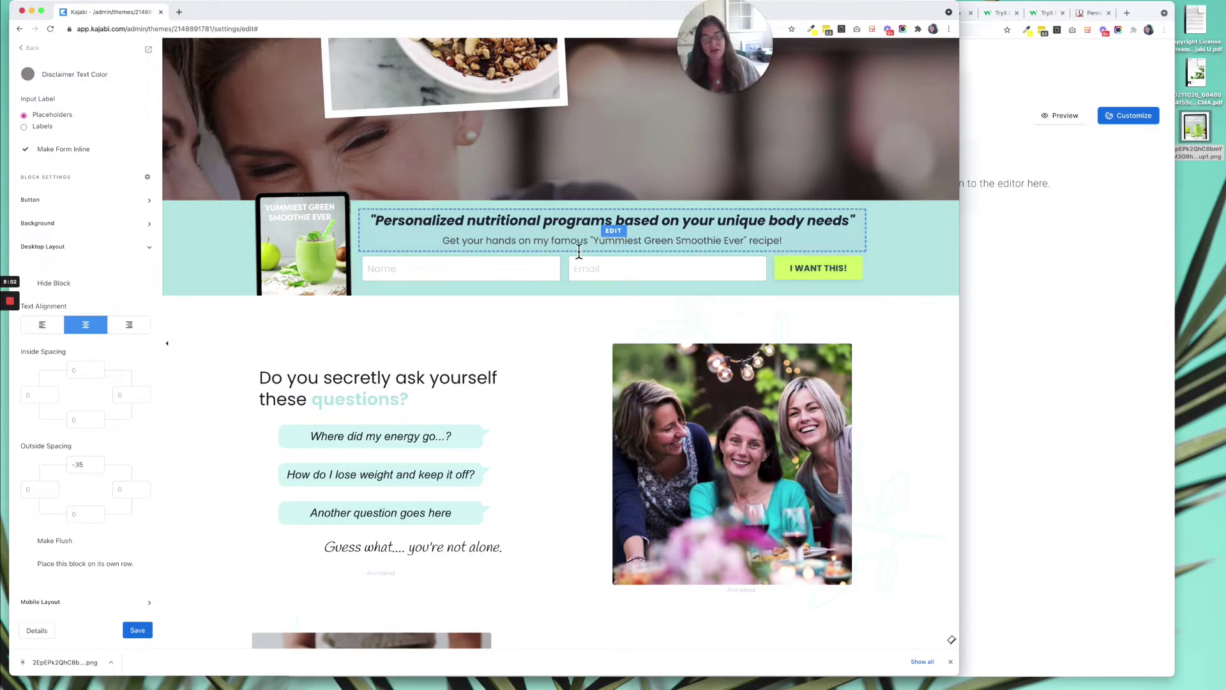
# Step: Inspect the source opt-in section's HTML and select the parent div that carries its section ID
pyautogui.rightClick(903, 253)
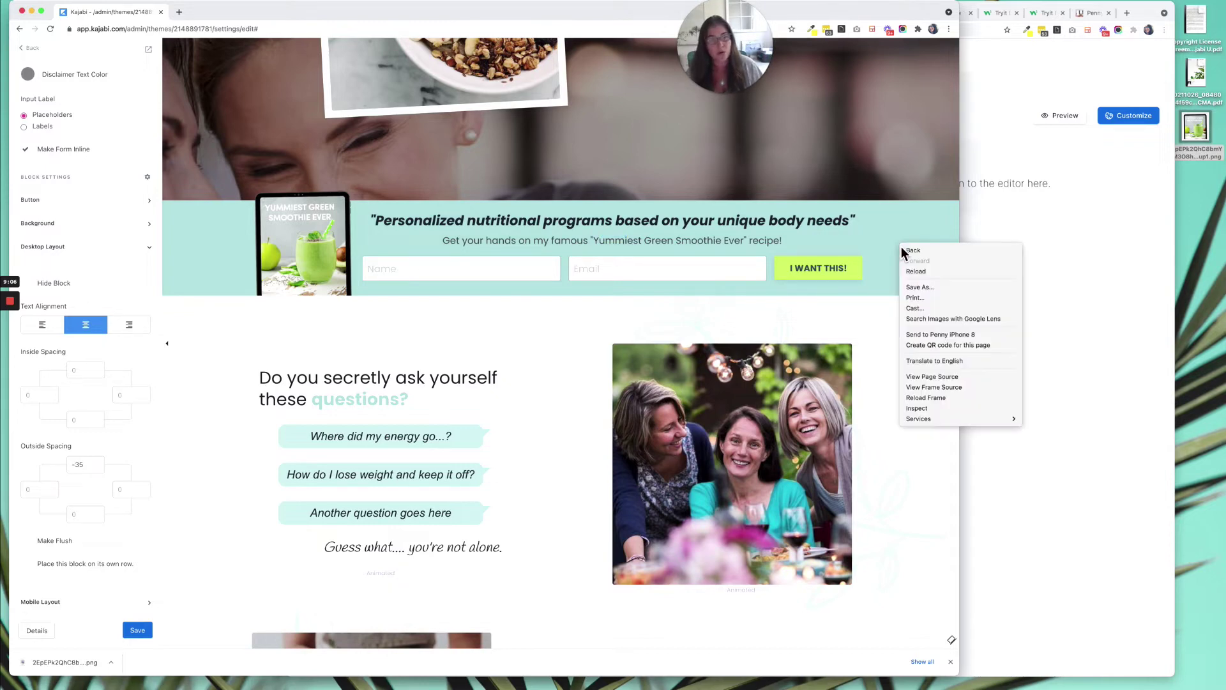
pyautogui.click(926, 410)
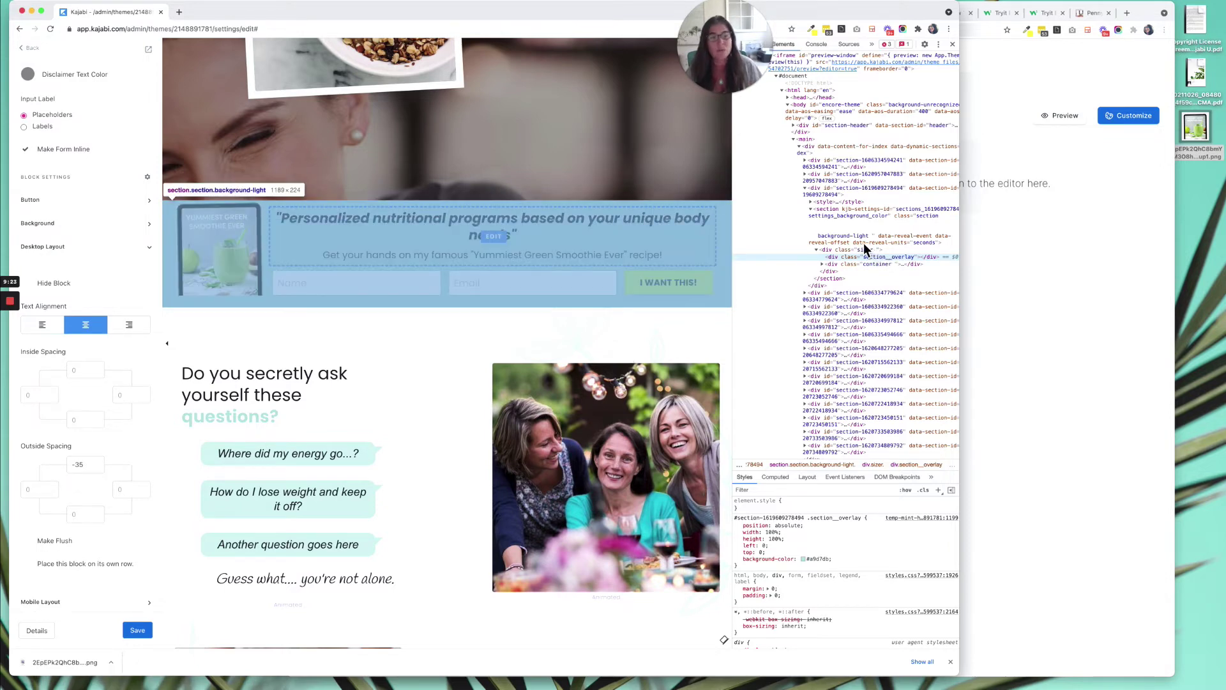
pyautogui.click(844, 190)
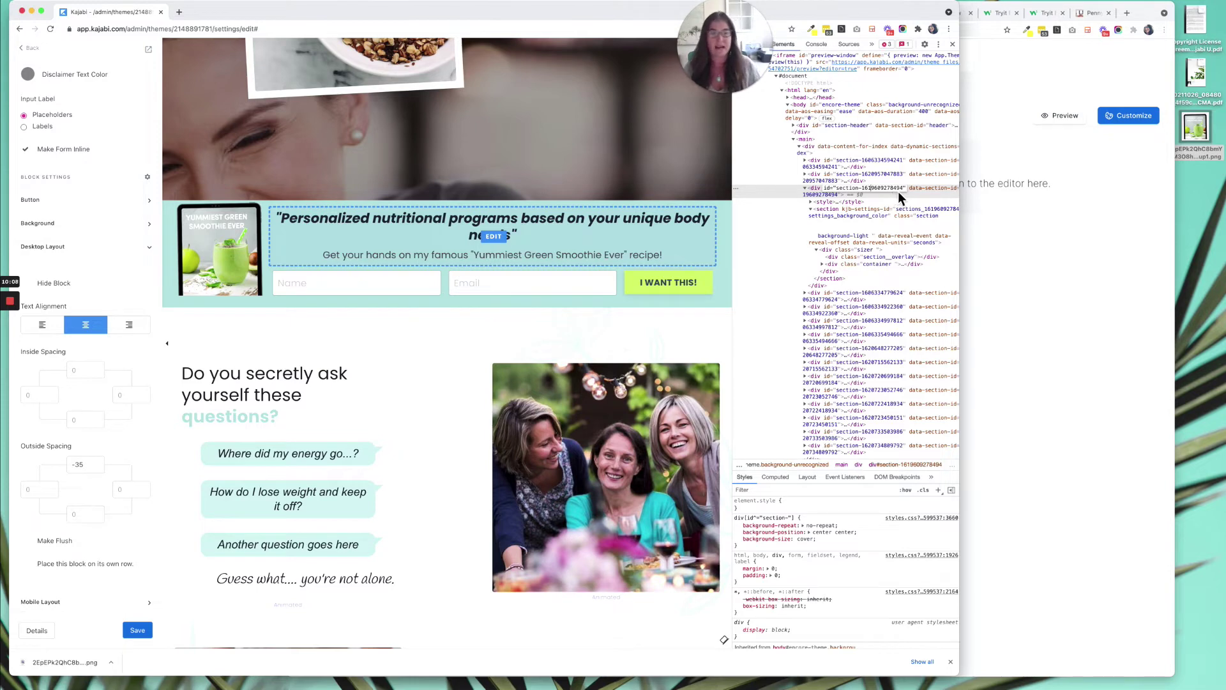
# Step: Save the source page again, leave its Form block settings, and open the landing pages list in a new tab
pyautogui.click(142, 630)
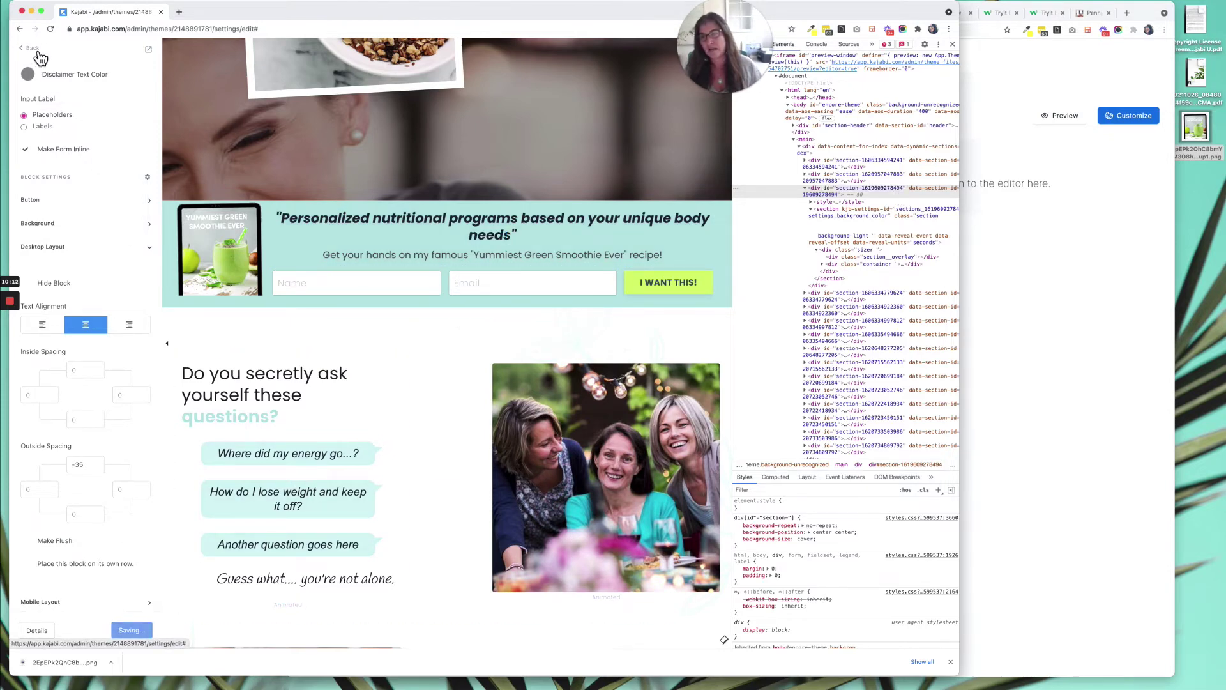
pyautogui.click(39, 59)
pyautogui.click(39, 59)
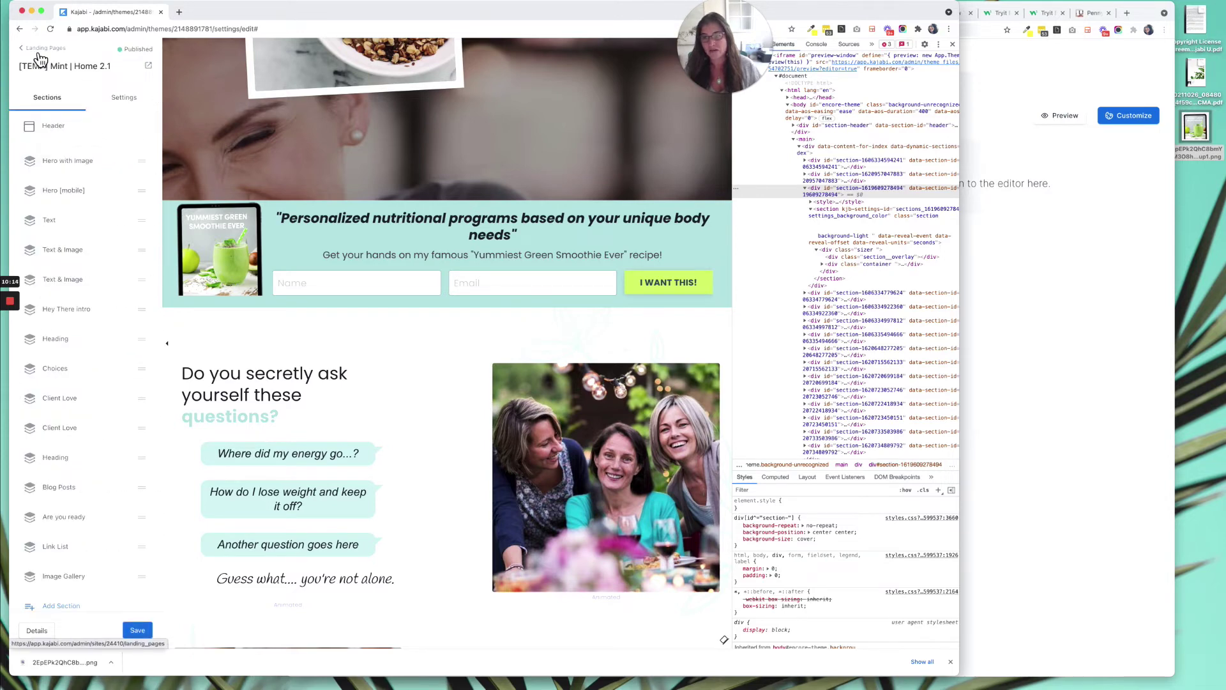
pyautogui.rightClick(40, 58)
pyautogui.click(86, 55)
pyautogui.click(205, 17)
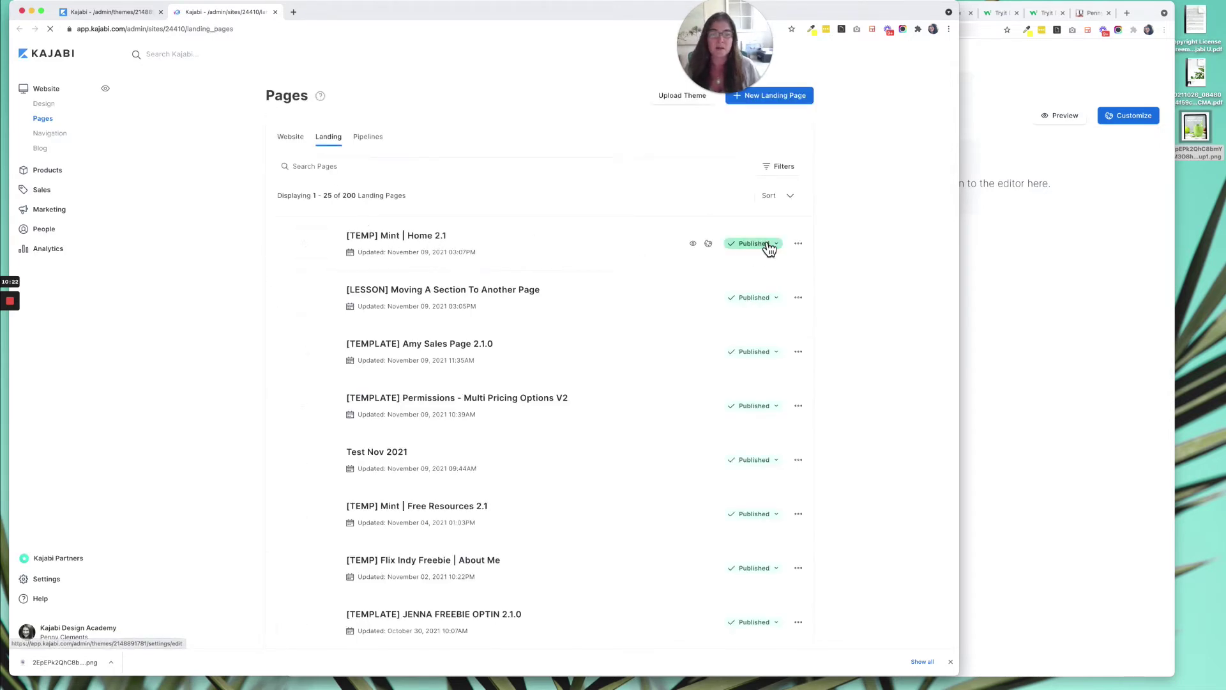
# Step: Open the theme code of [TEMP] Mint | Home 2.1 and look through settings_data.json in its Config folder
pyautogui.click(799, 244)
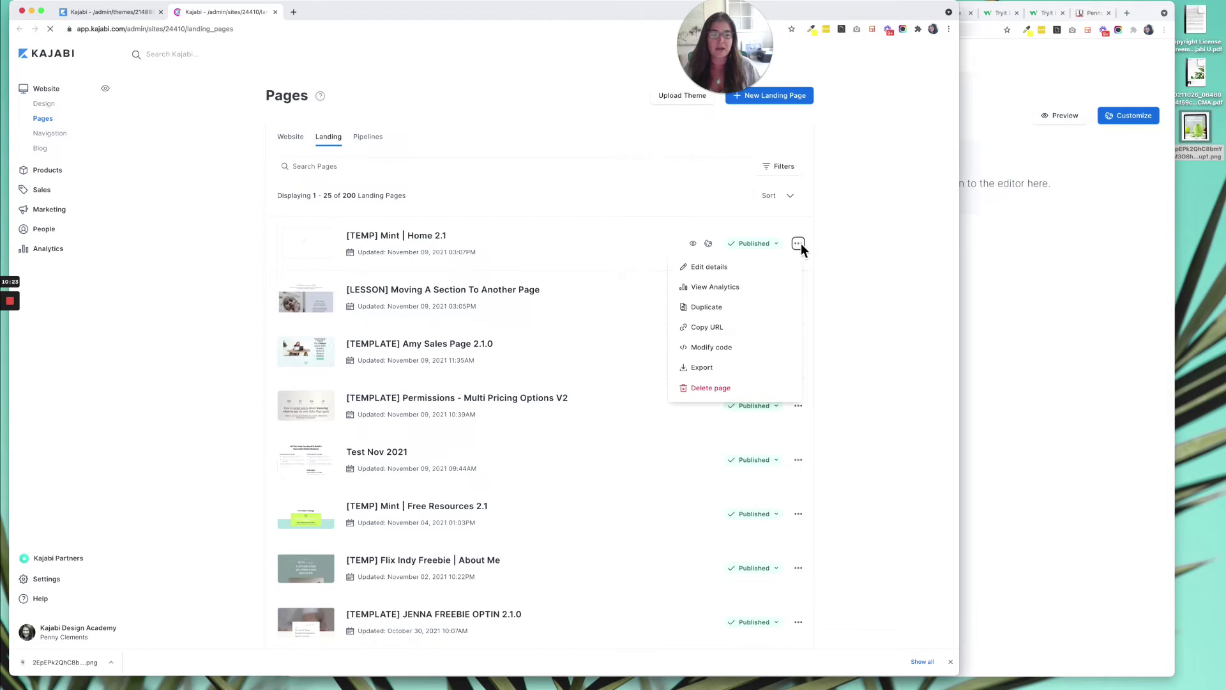
pyautogui.click(719, 347)
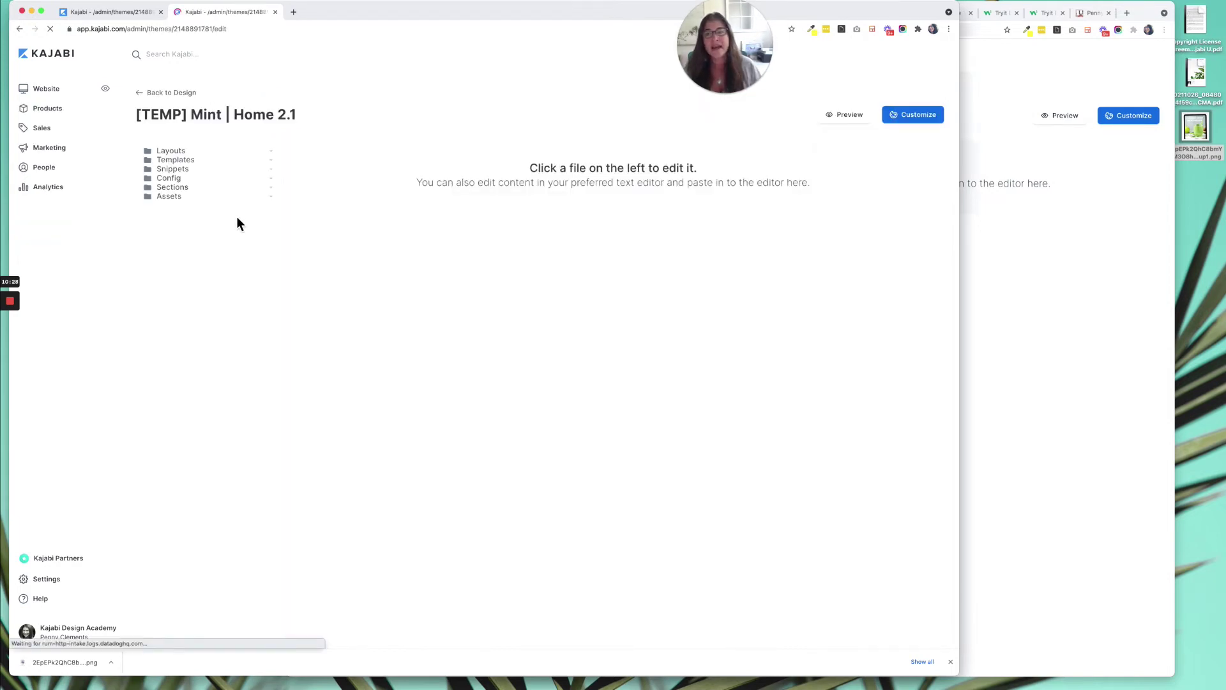
pyautogui.click(171, 180)
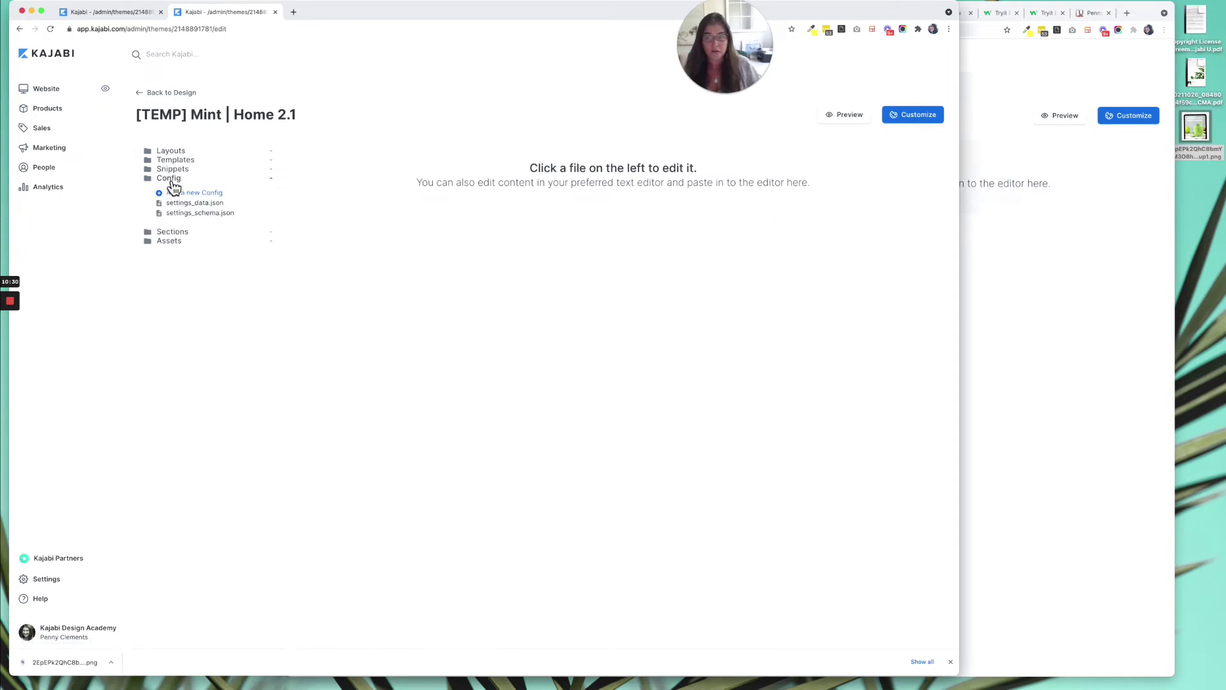
pyautogui.click(199, 205)
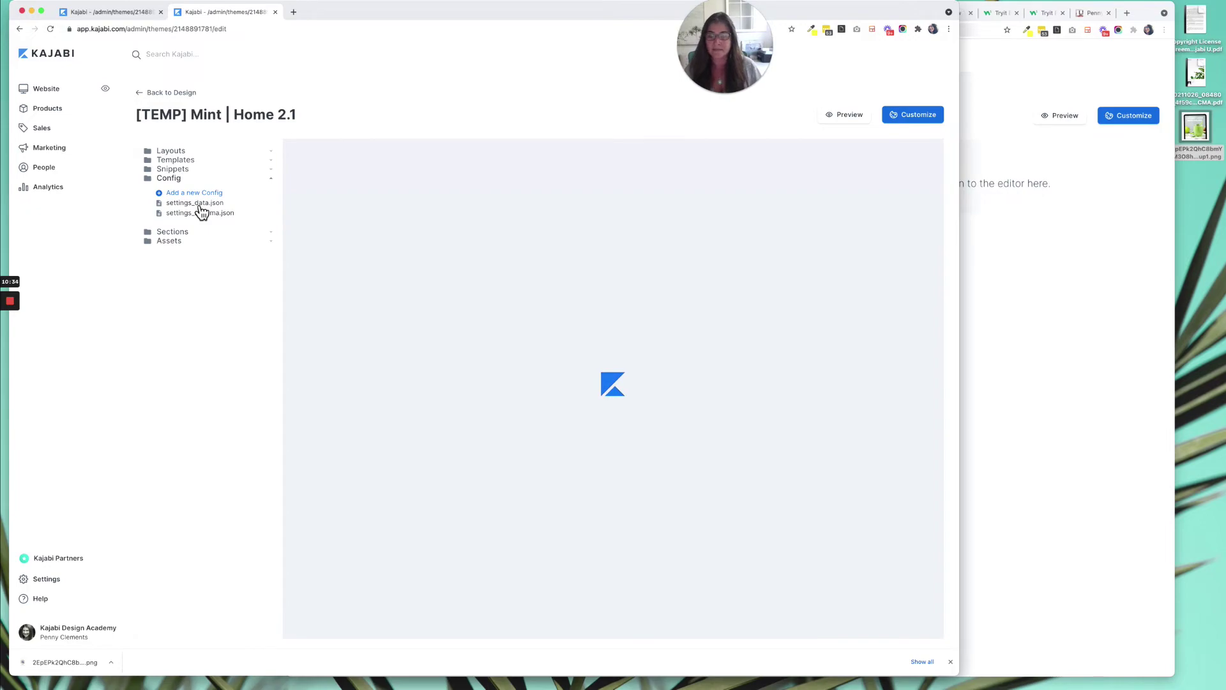
pyautogui.scroll(-20, 476, 268)
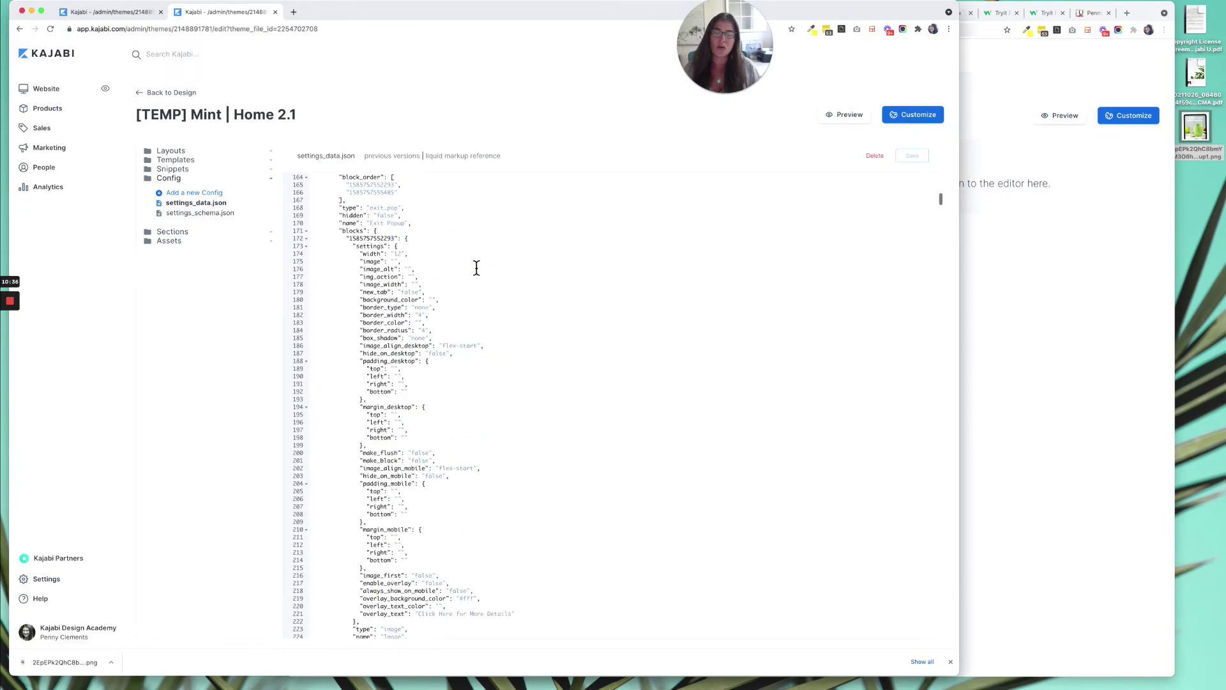
pyautogui.scroll(20, 475, 267)
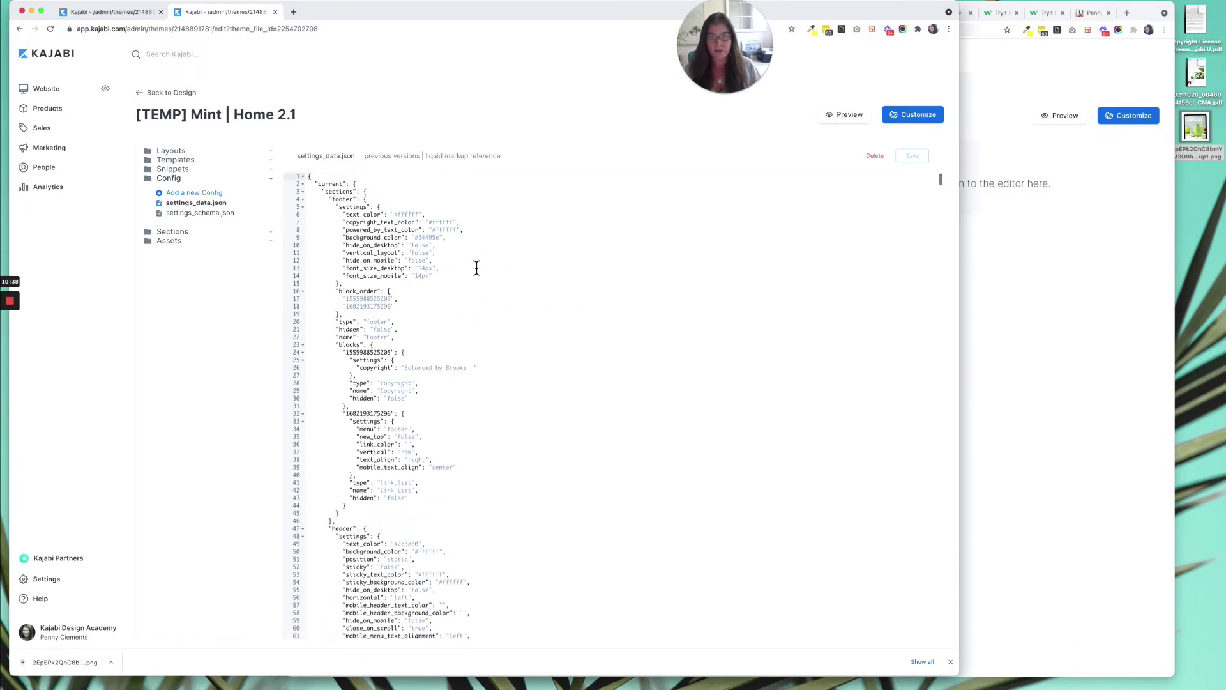
# Step: Fold every entry under sections in the source page's settings_data.json, from footer and header through the last numbered section, down to content_for_index
pyautogui.click(305, 200)
pyautogui.click(307, 207)
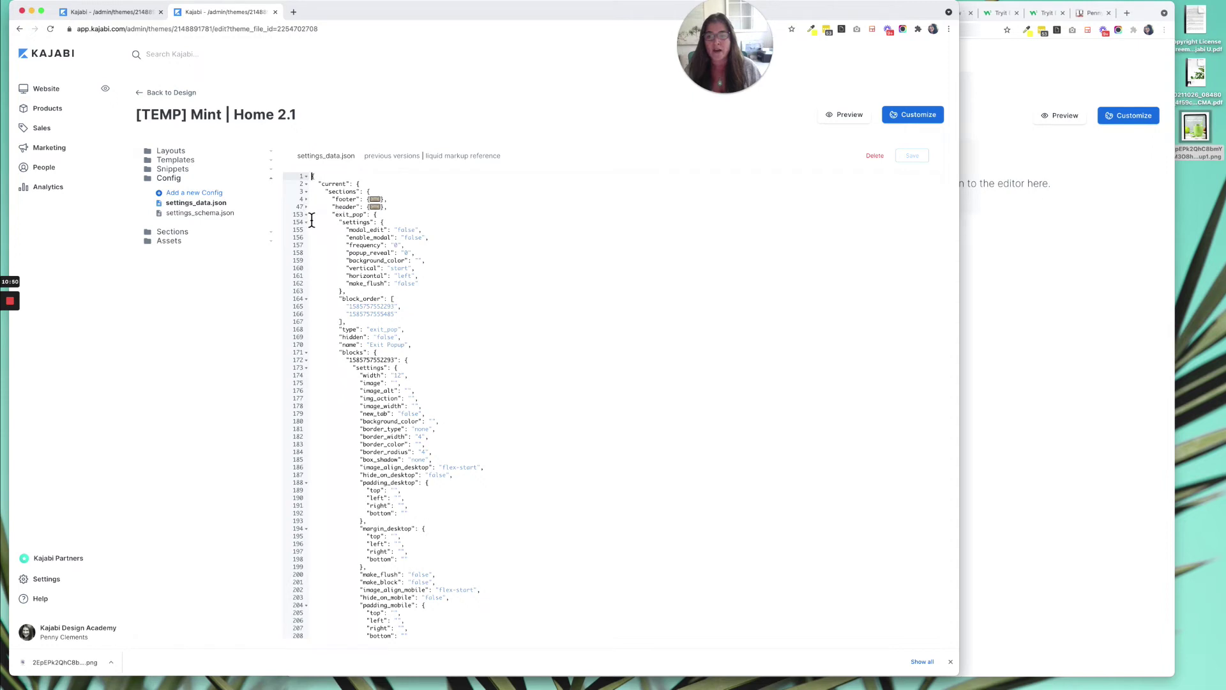
pyautogui.click(322, 177)
pyautogui.click(306, 214)
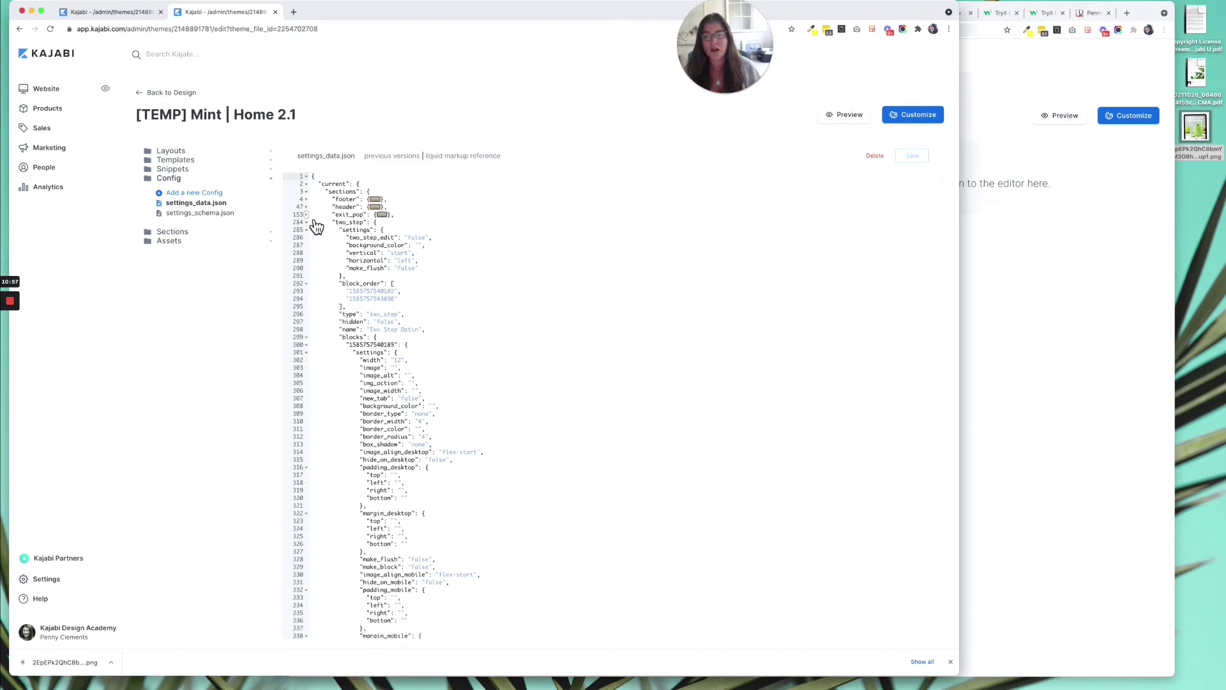
pyautogui.click(309, 223)
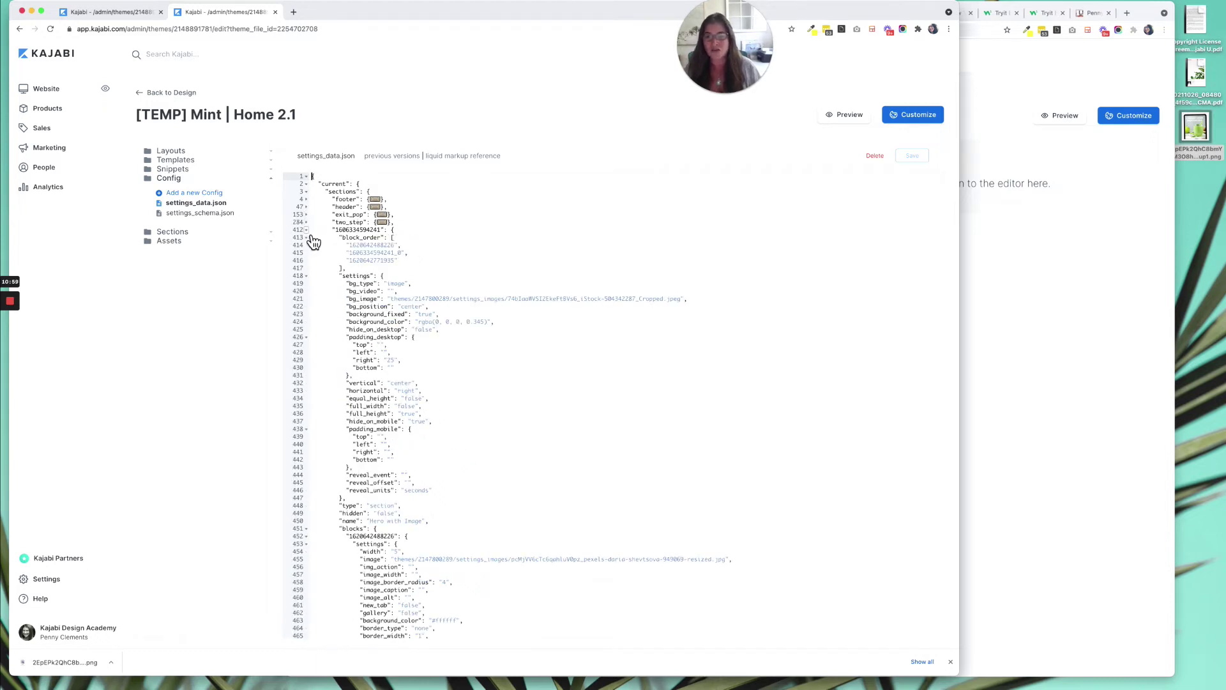
pyautogui.click(308, 230)
pyautogui.click(308, 238)
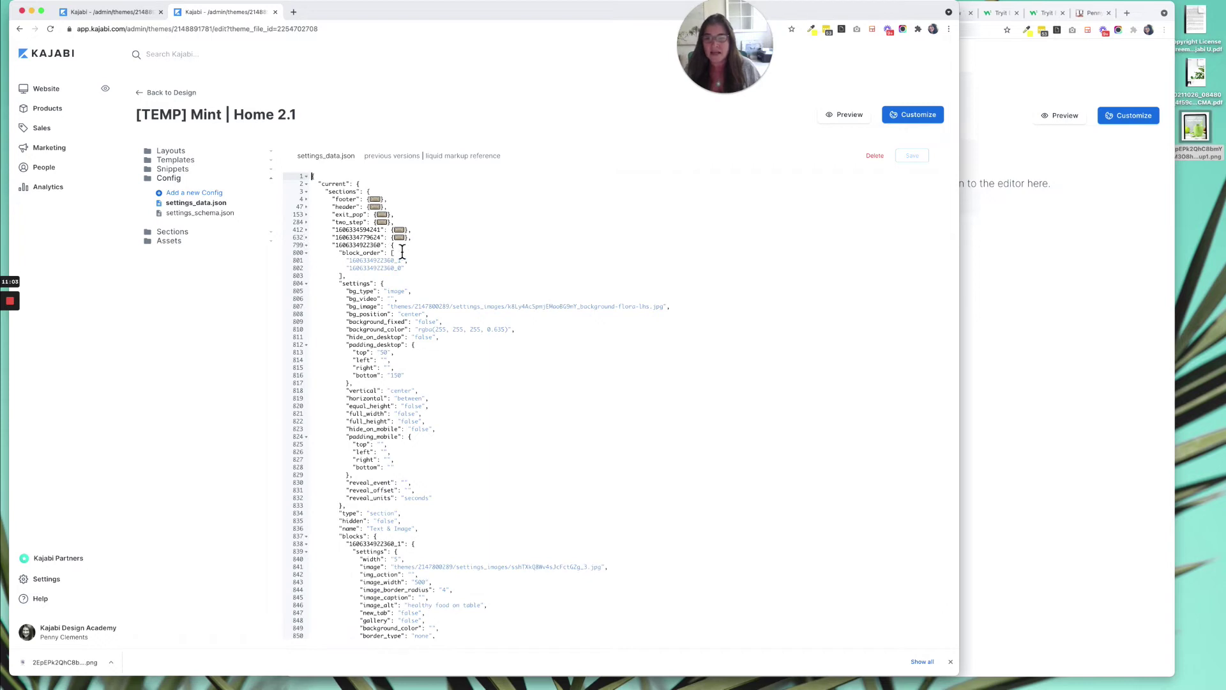
pyautogui.click(310, 246)
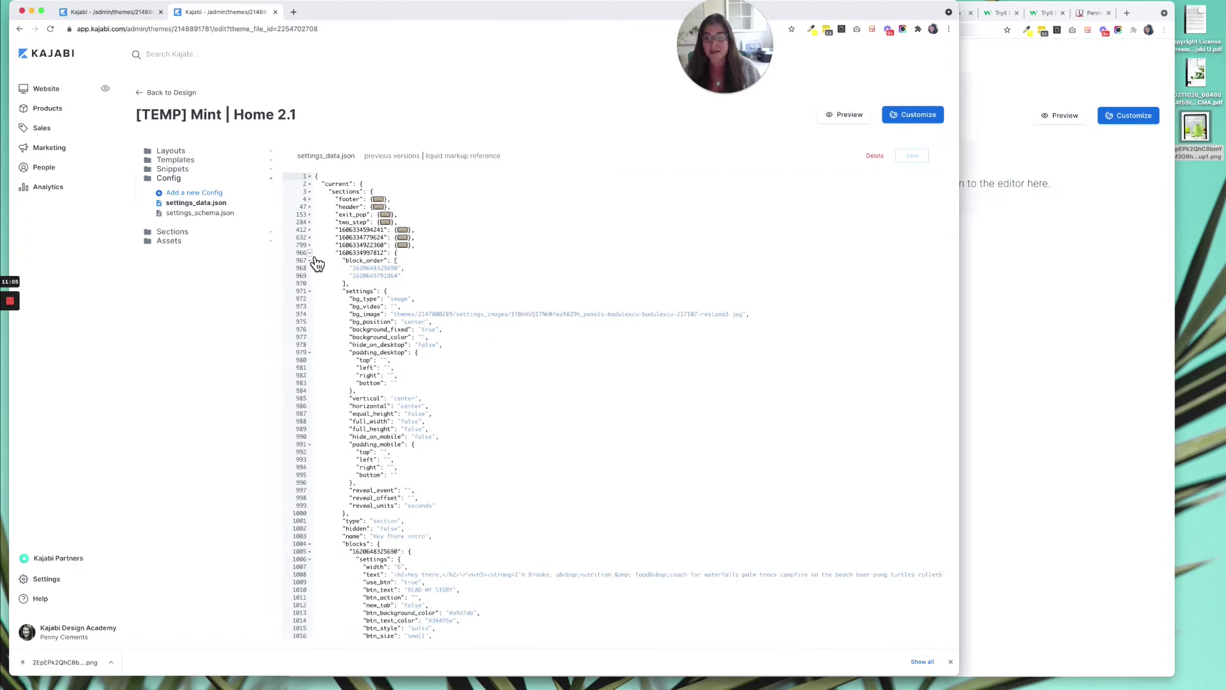
pyautogui.click(310, 253)
pyautogui.click(310, 261)
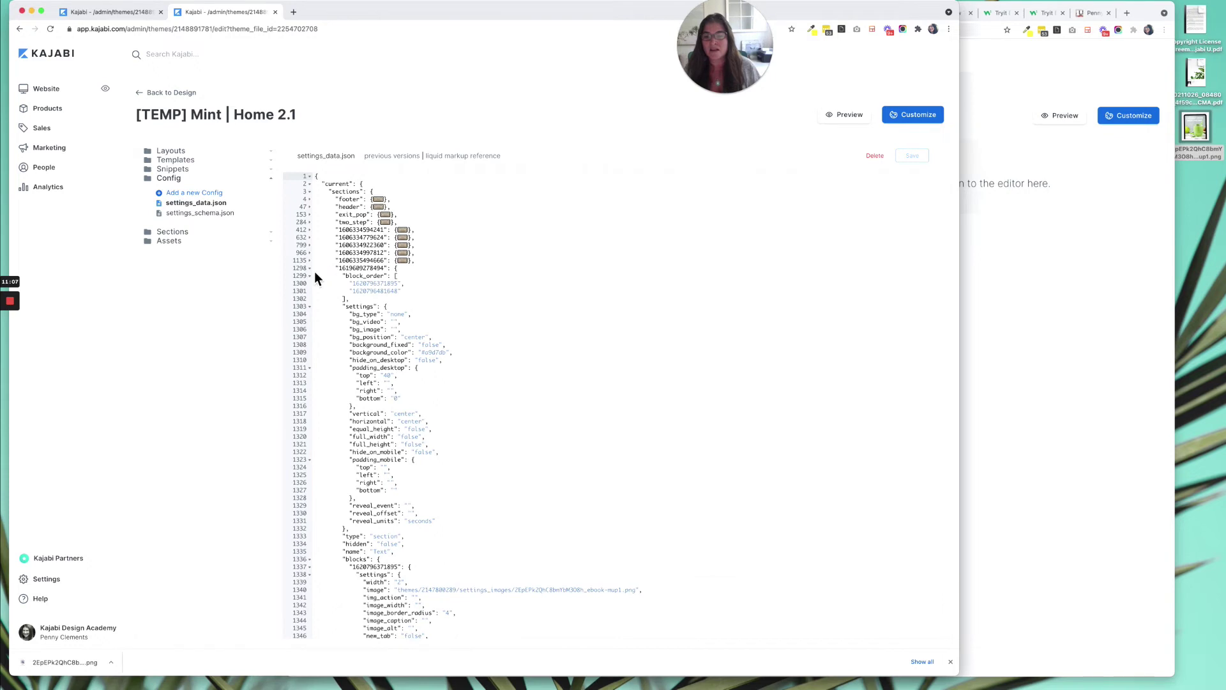
pyautogui.click(310, 268)
pyautogui.click(310, 276)
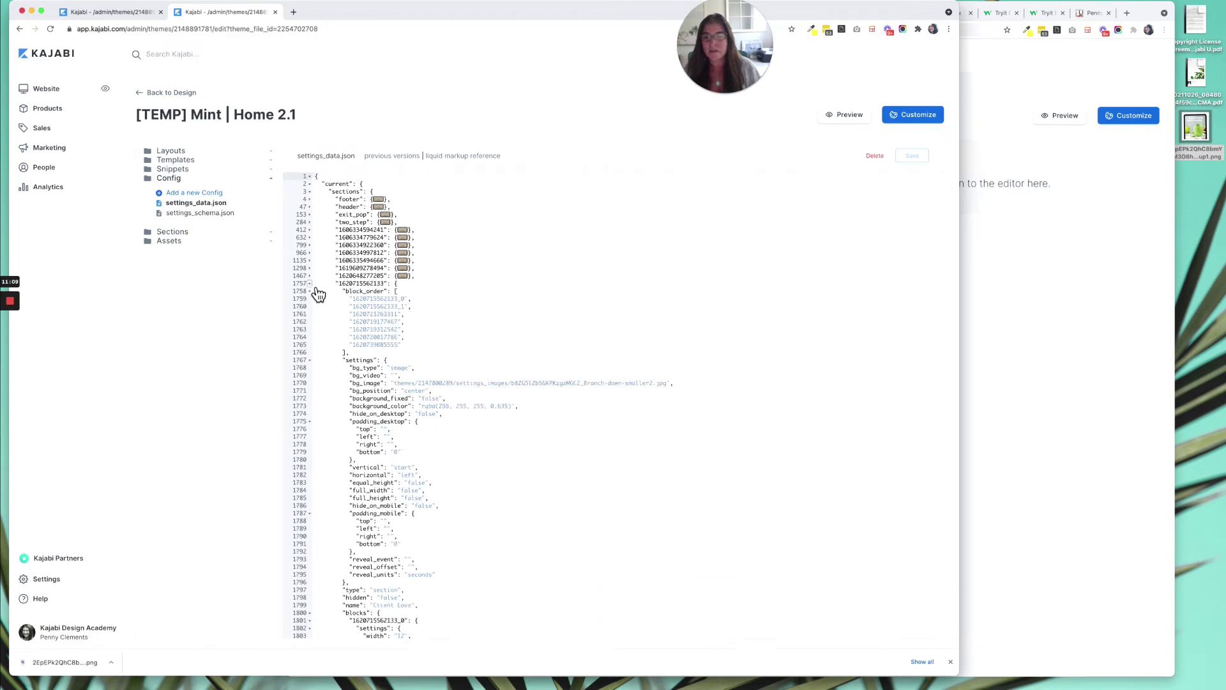
pyautogui.click(310, 284)
pyautogui.click(310, 291)
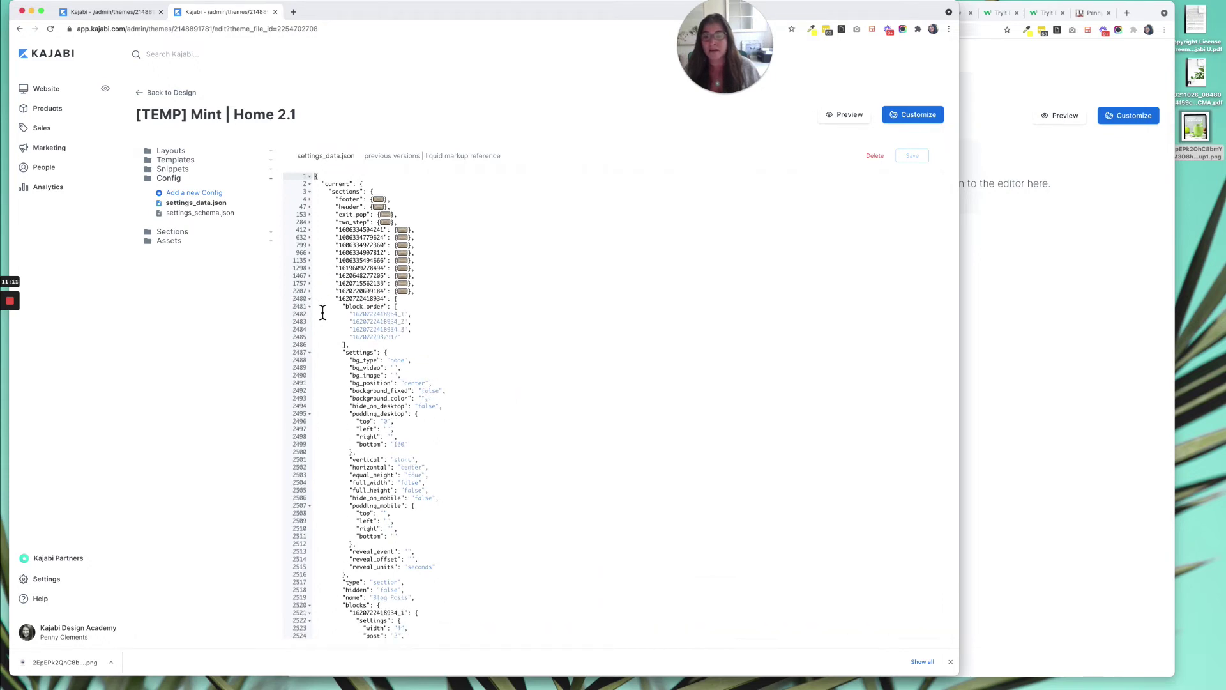
pyautogui.click(311, 299)
pyautogui.click(310, 307)
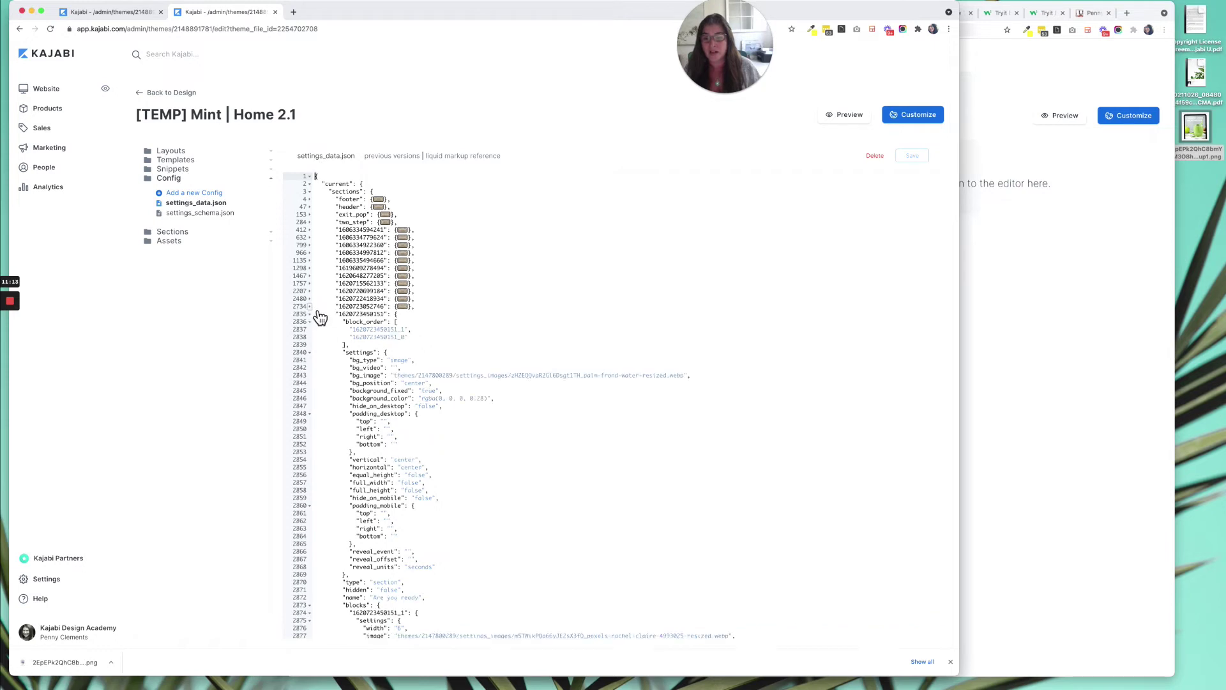
pyautogui.click(310, 314)
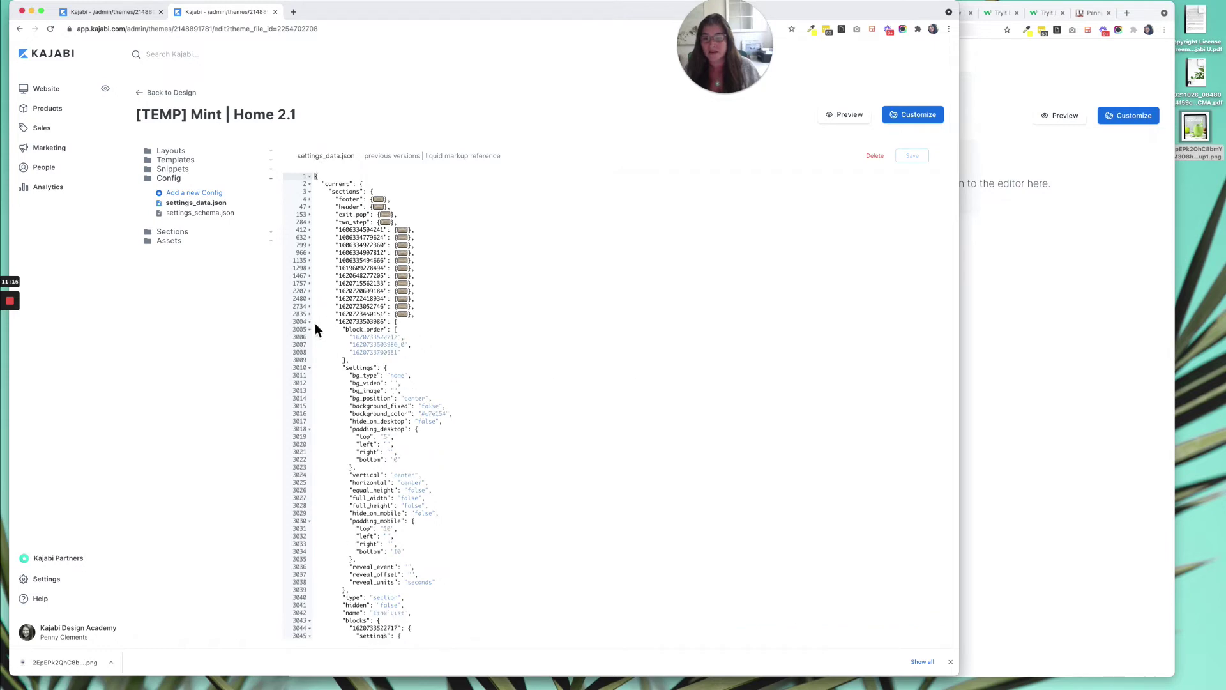
pyautogui.click(311, 323)
pyautogui.click(311, 330)
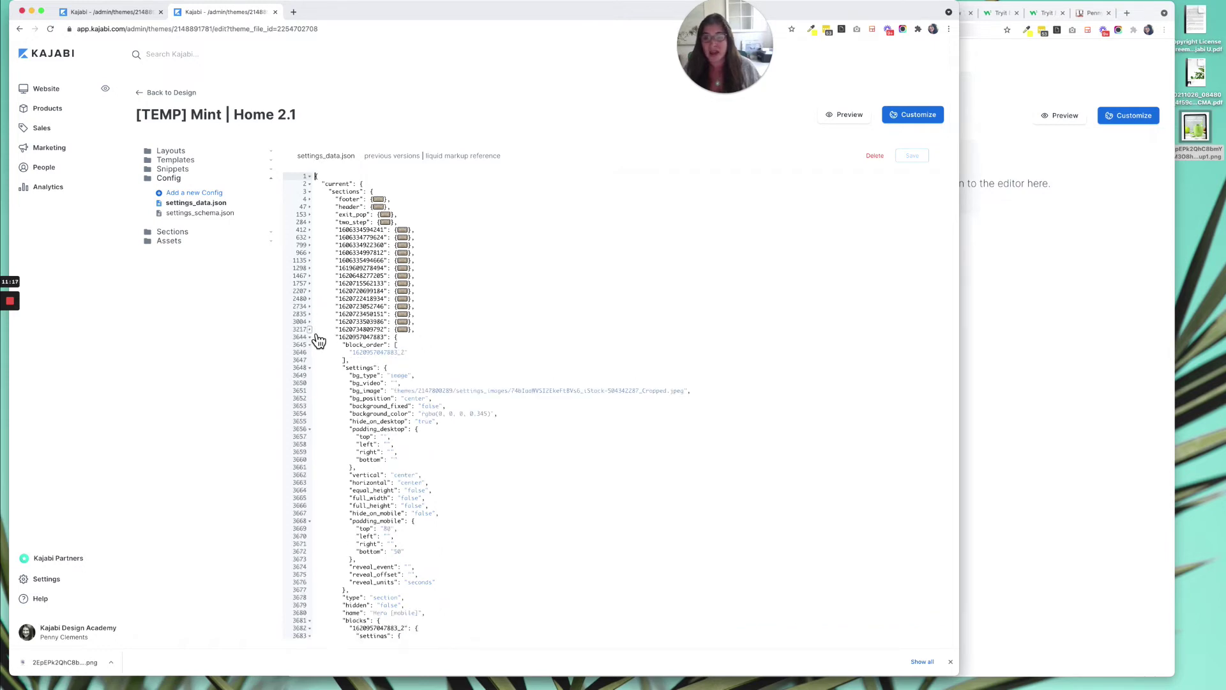
pyautogui.click(311, 337)
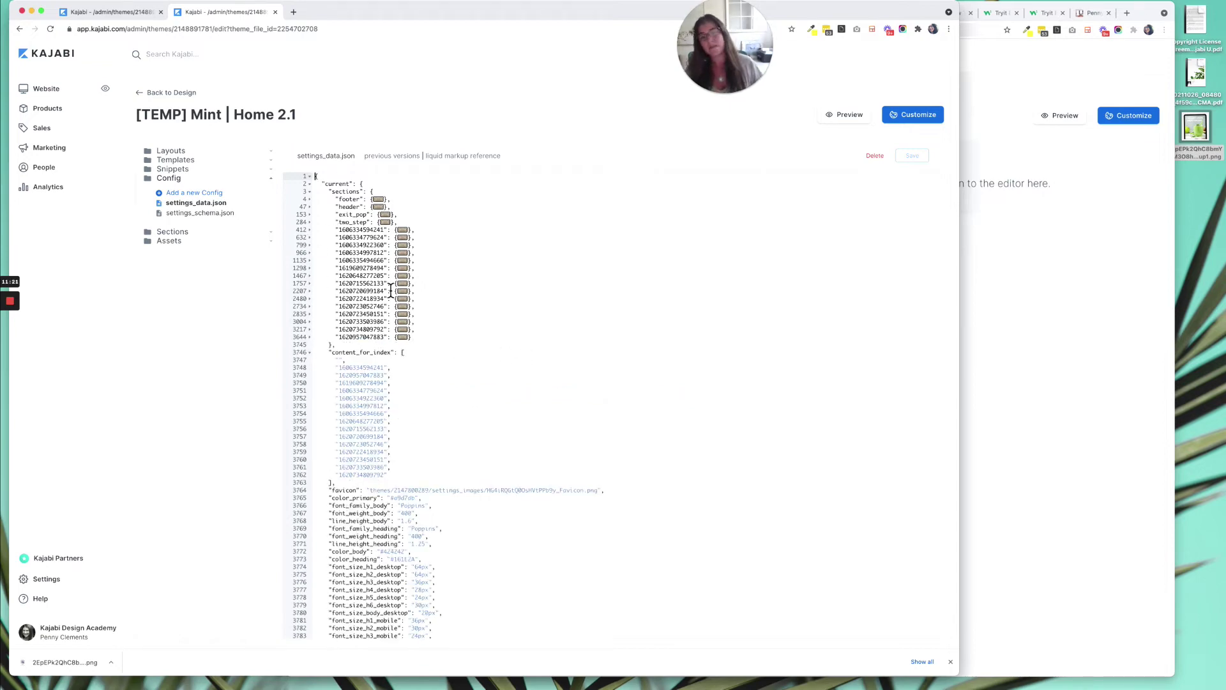
# Step: Return to the source page's editor, inspect the teal opt-in section's HTML, and select the parent div carrying its section ID
pyautogui.click(137, 14)
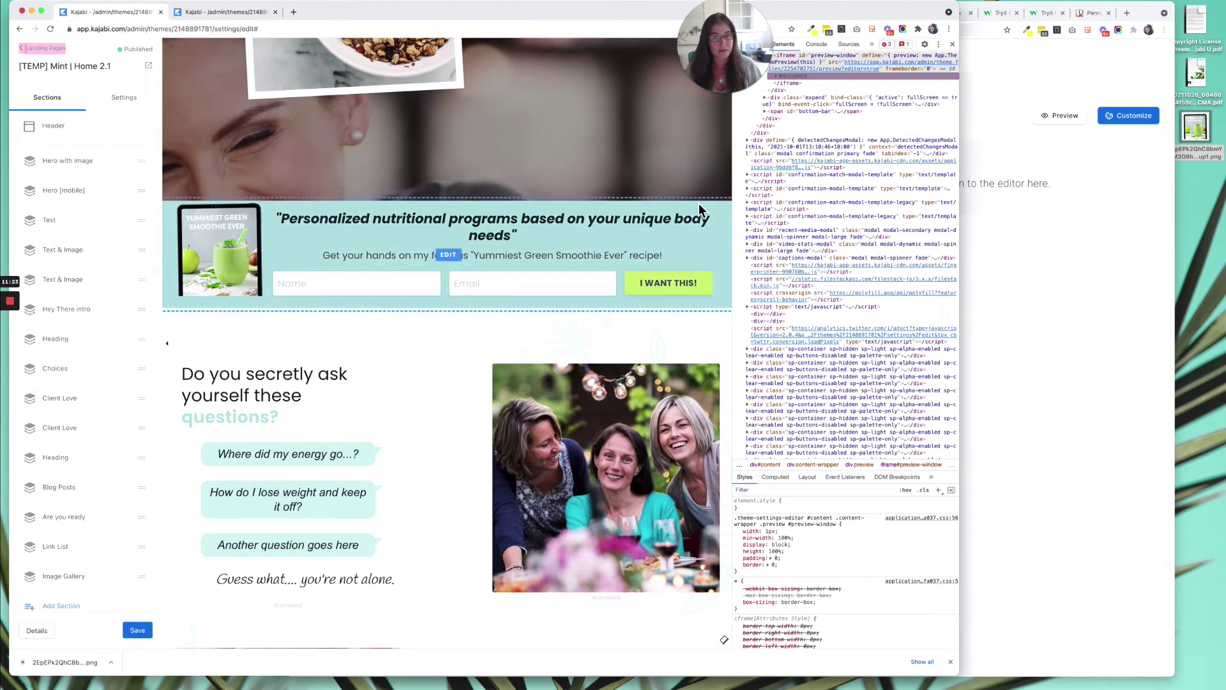
pyautogui.rightClick(716, 252)
pyautogui.click(764, 412)
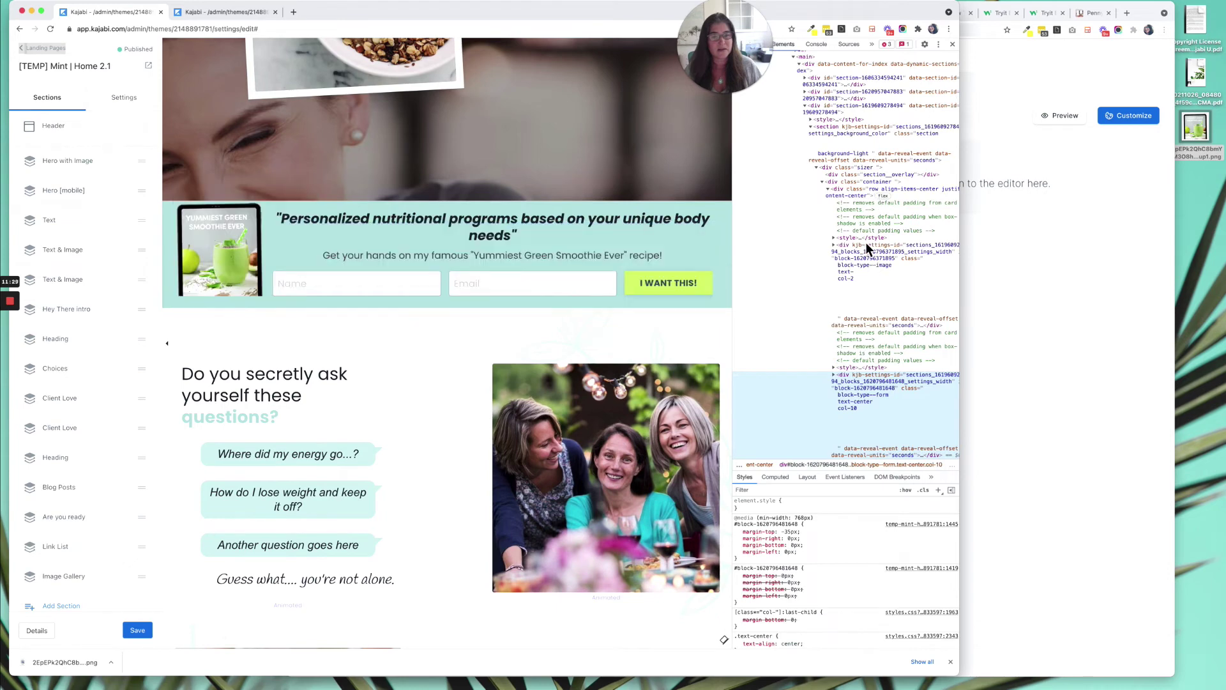
pyautogui.scroll(2, 846, 164)
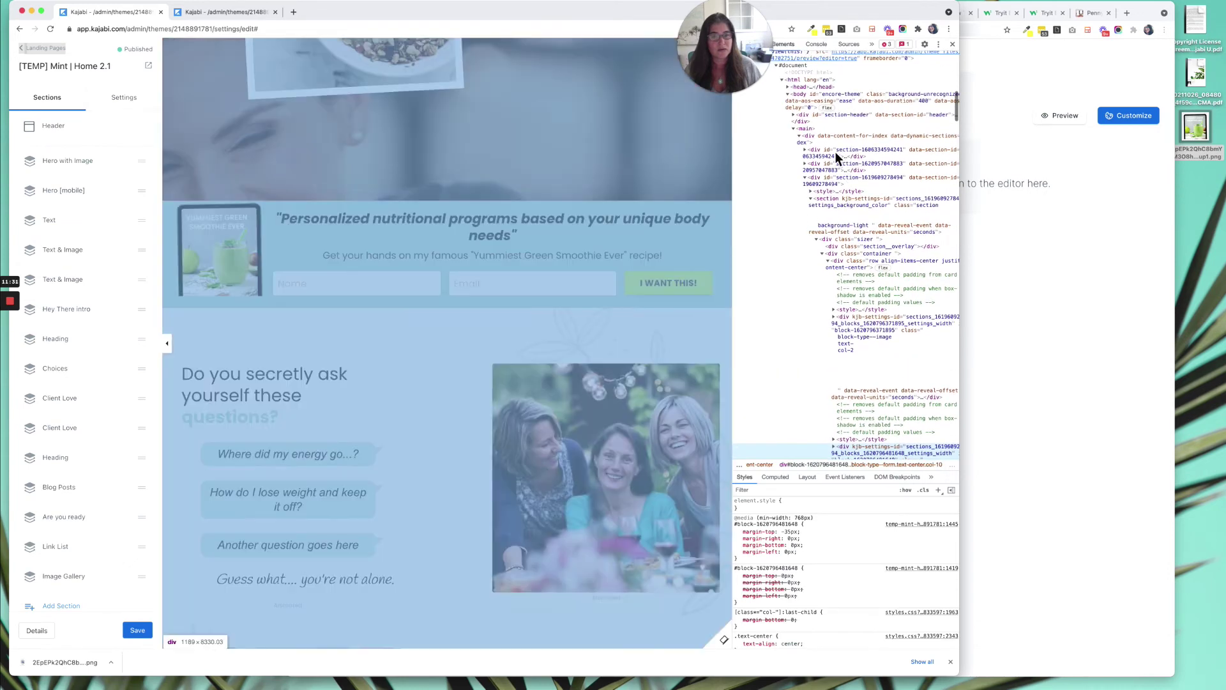
pyautogui.click(833, 179)
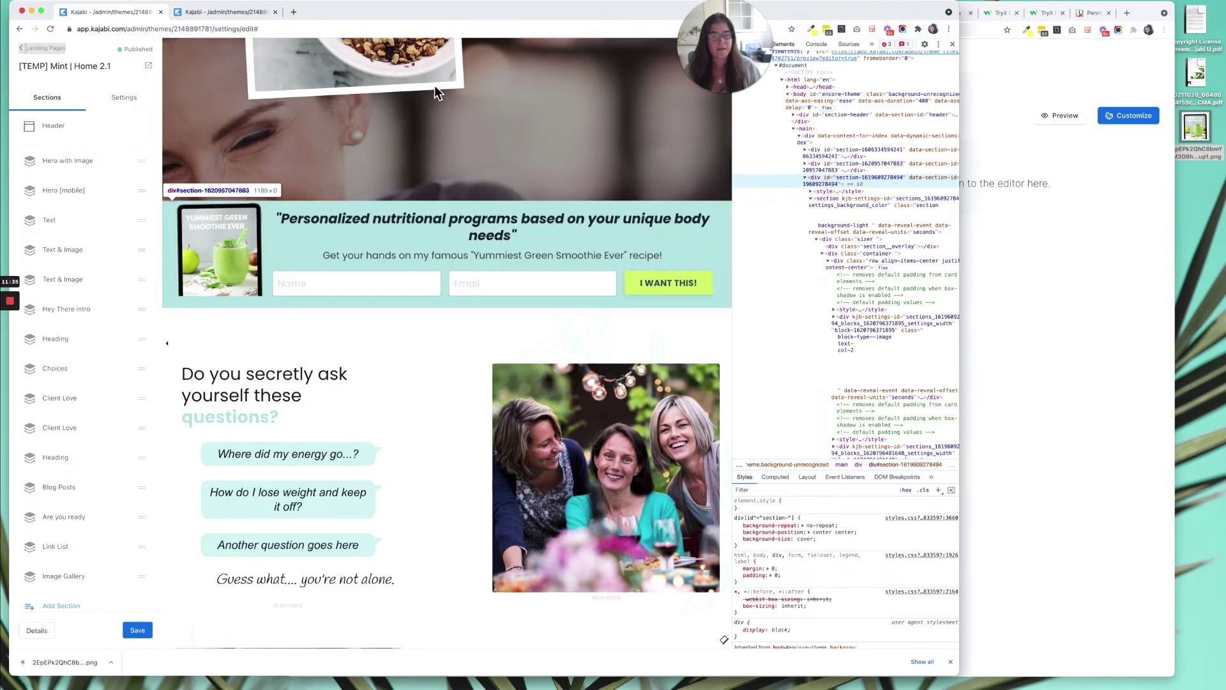
pyautogui.click(217, 13)
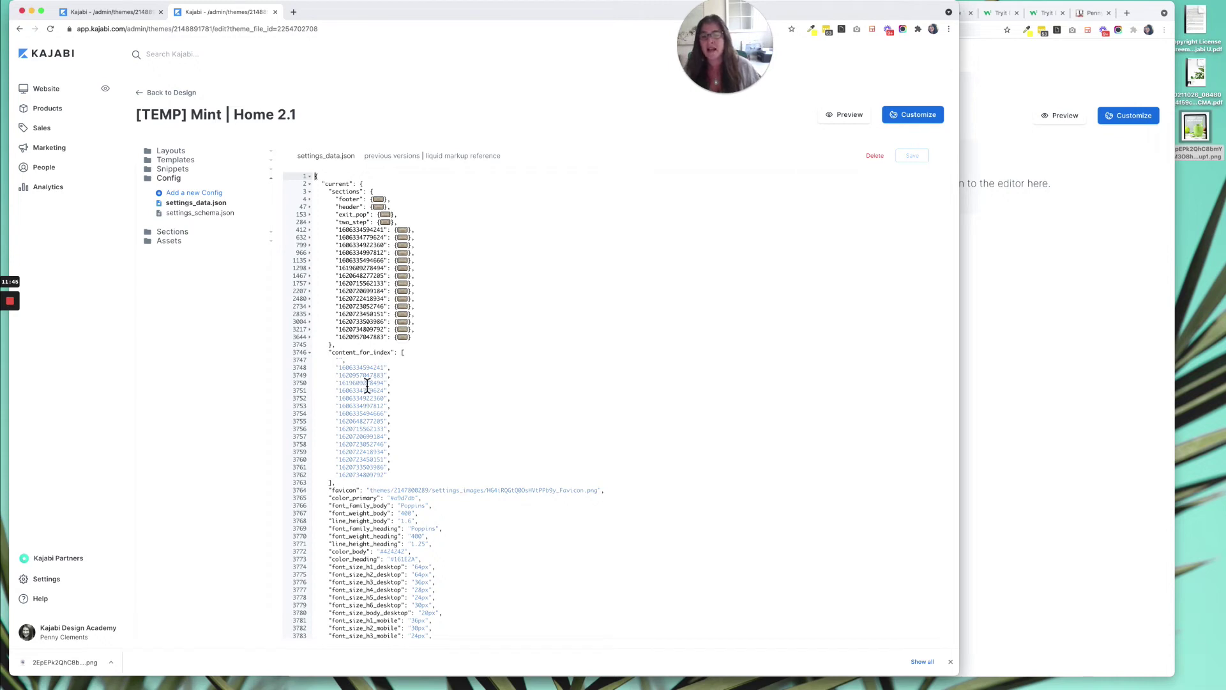
pyautogui.moveTo(371, 388); pyautogui.dragTo(388, 386)
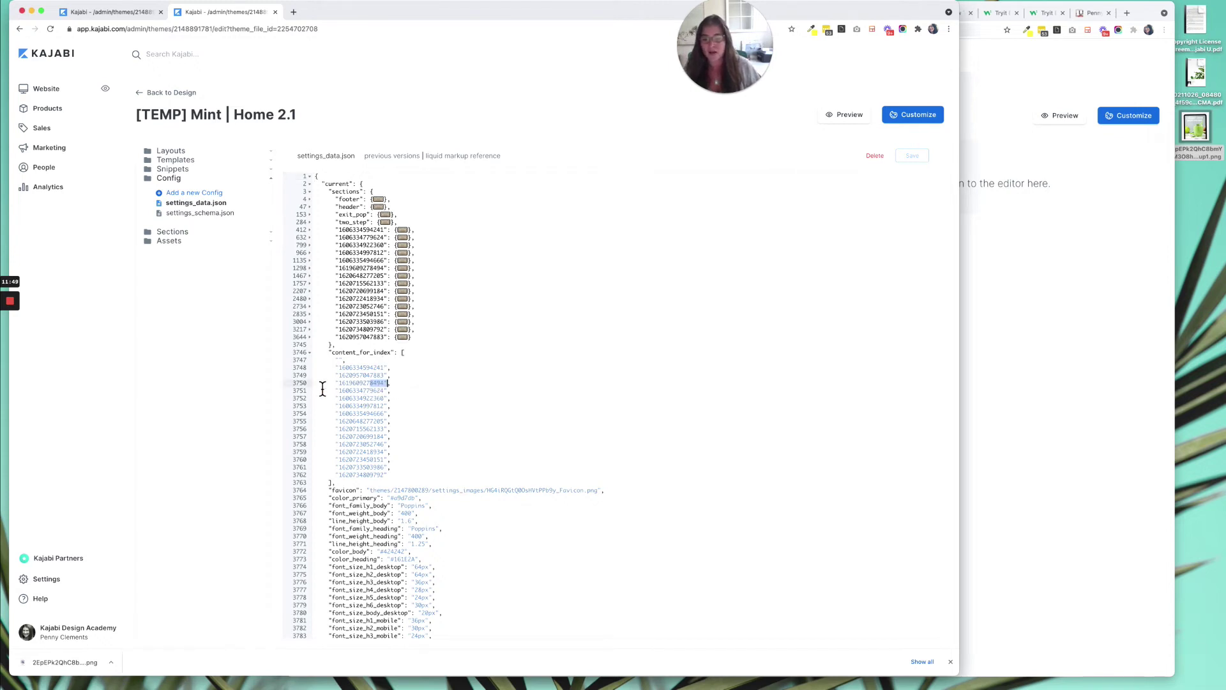
pyautogui.click(297, 385)
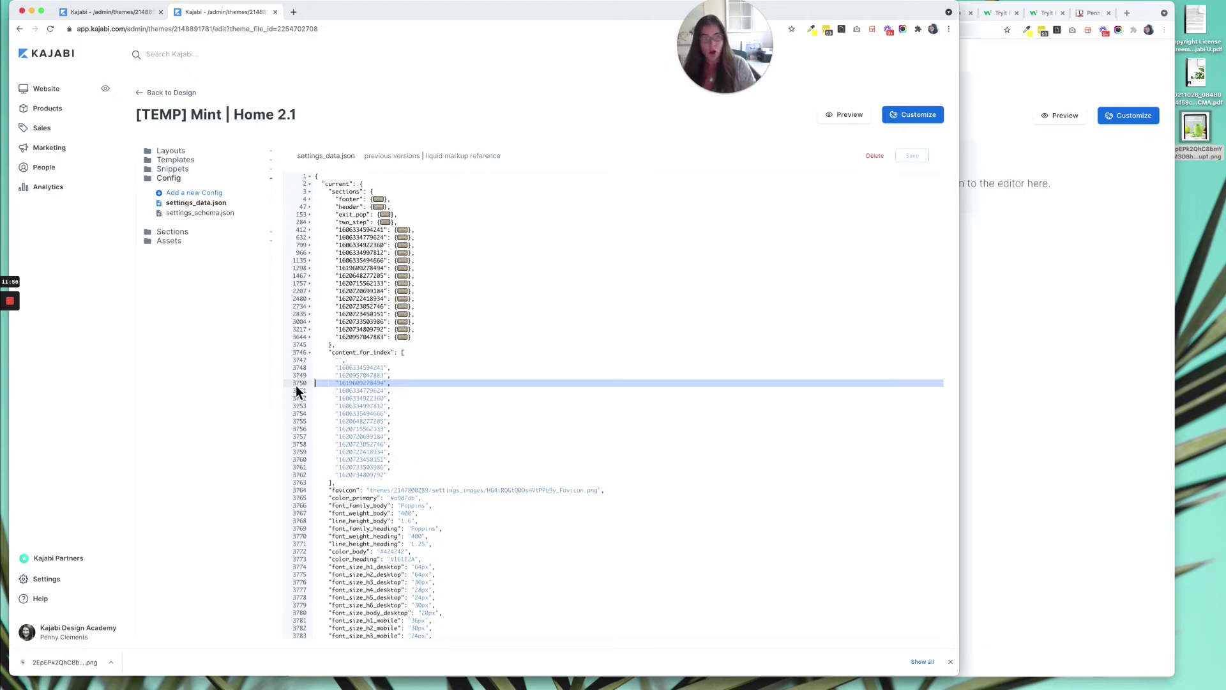
# Step: Switch to the [LESSON] Moving A Section To Another Page theme code and open settings_data.json in its Config folder
pyautogui.click(1060, 453)
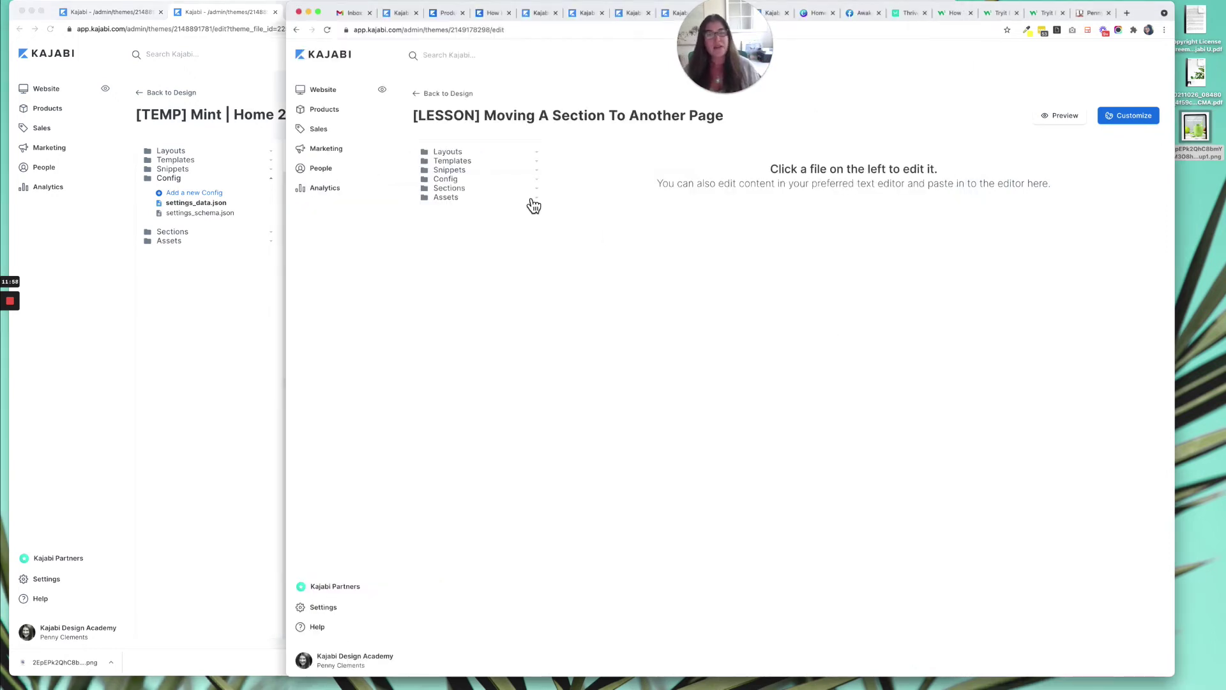
pyautogui.click(463, 183)
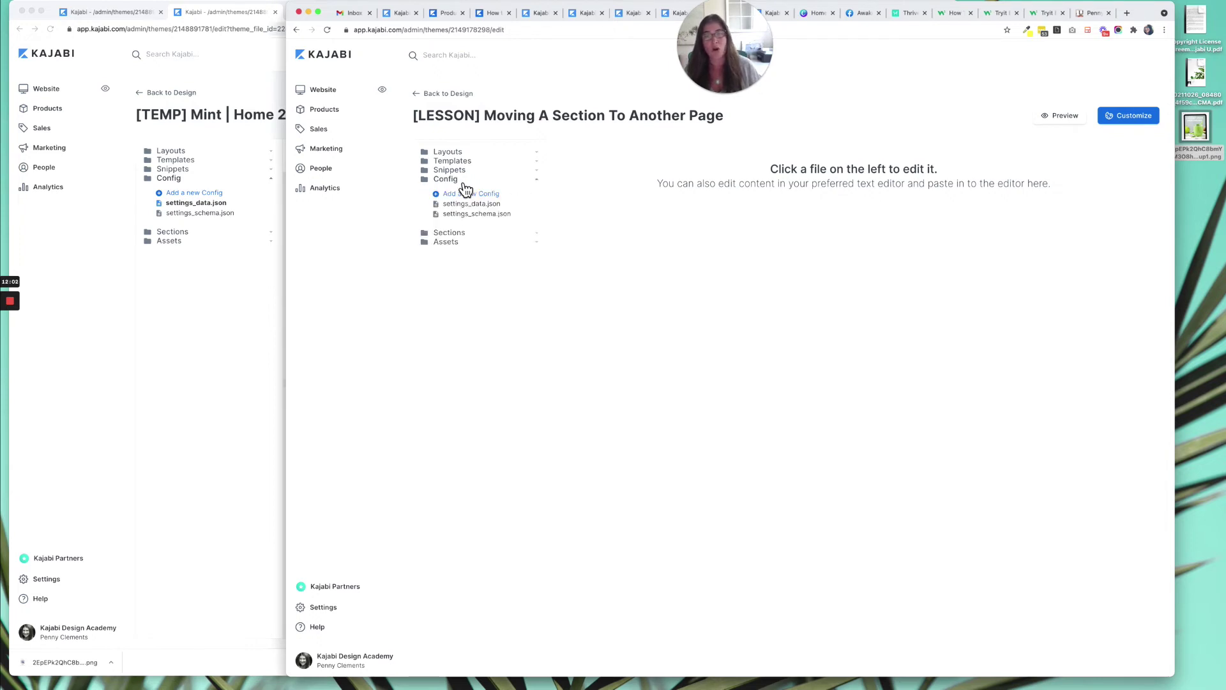
pyautogui.click(490, 205)
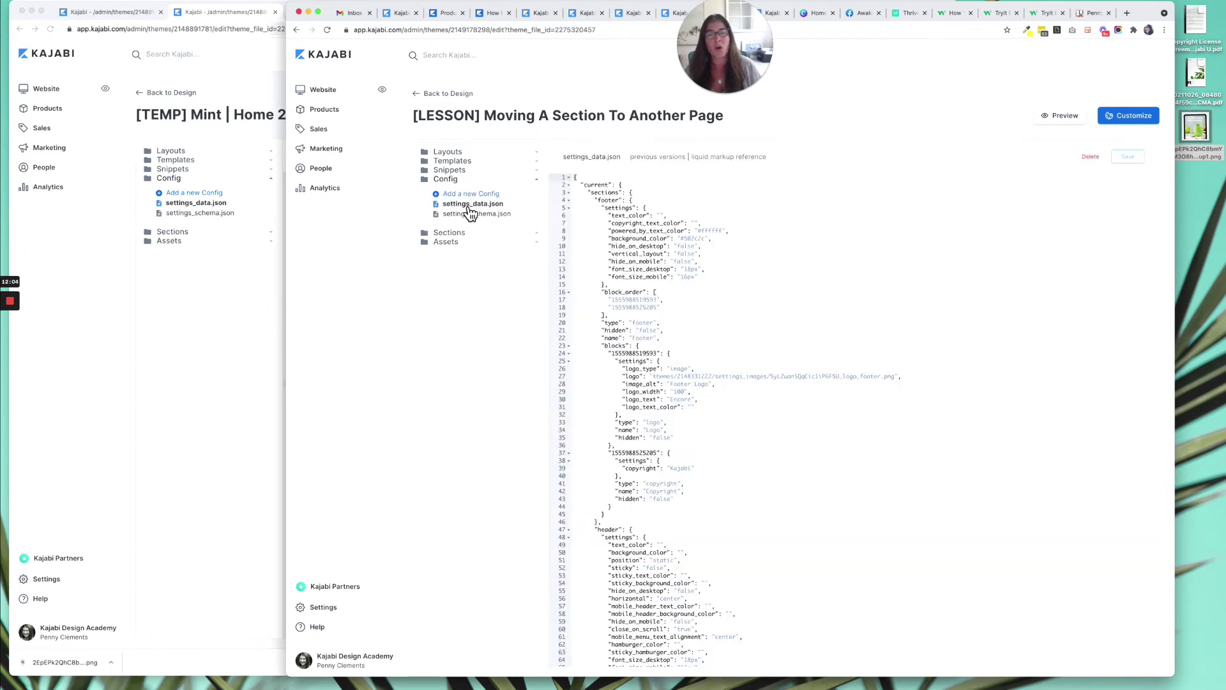
# Step: Fold every entry under sections in the [LESSON] page's settings_data.json, from footer through the last numbered section
pyautogui.click(572, 201)
pyautogui.click(572, 208)
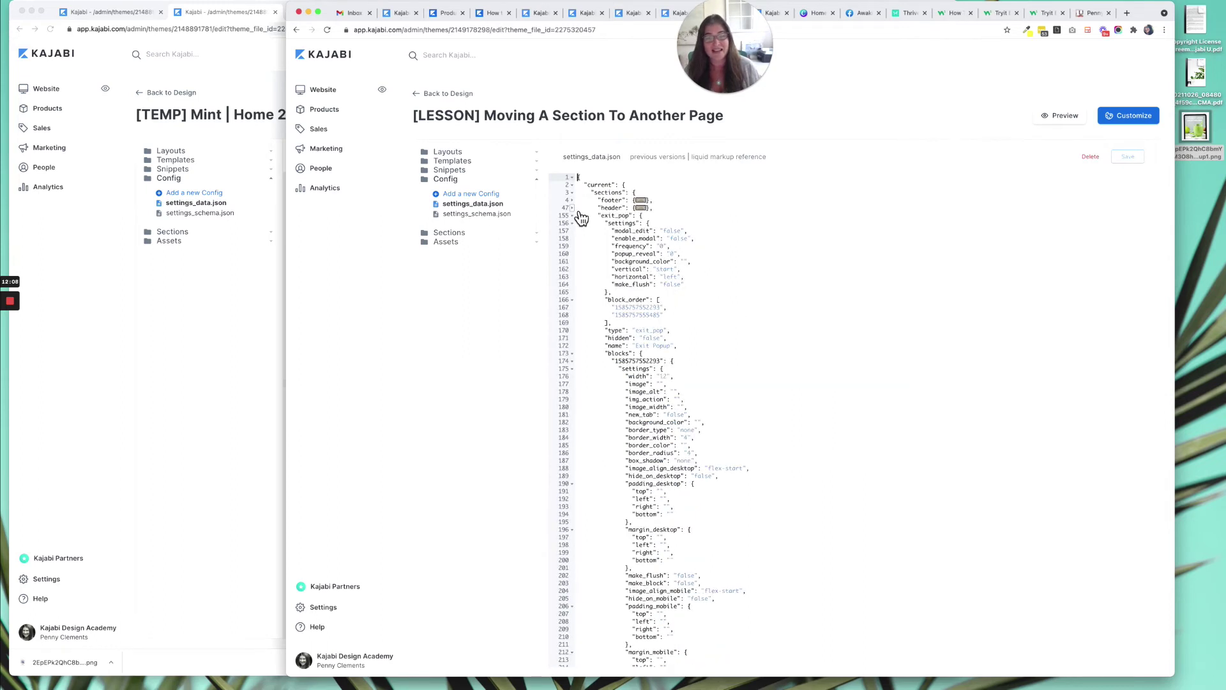
pyautogui.click(572, 215)
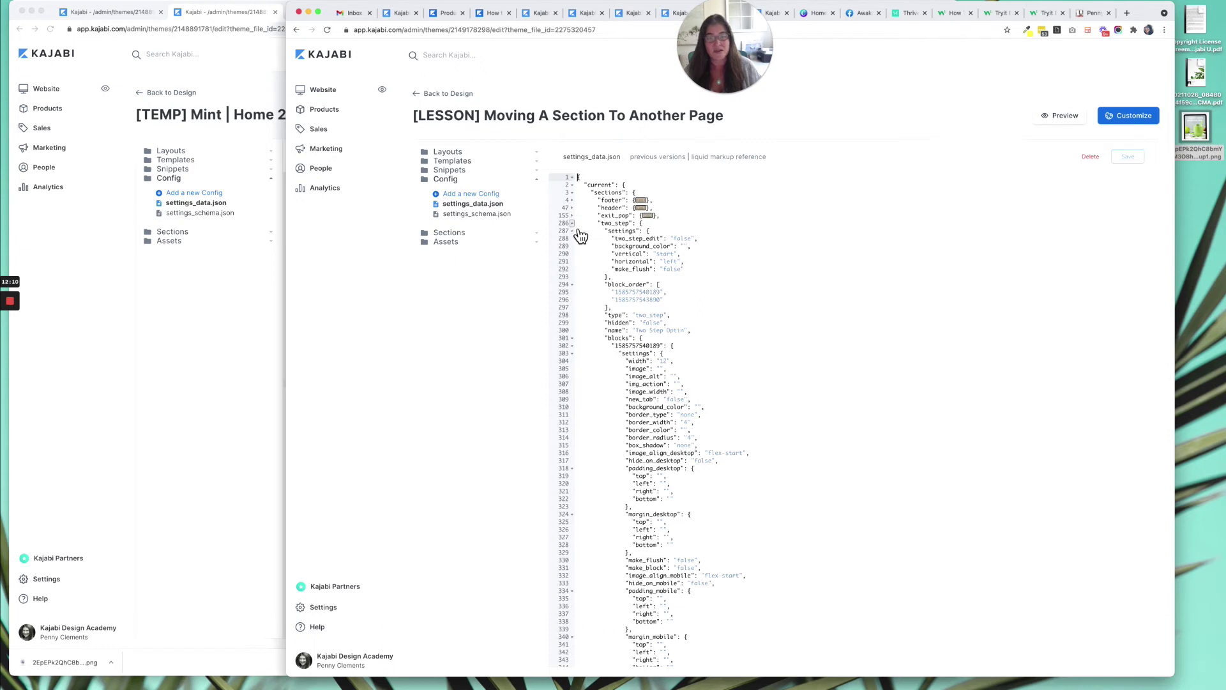
pyautogui.click(572, 223)
pyautogui.click(572, 231)
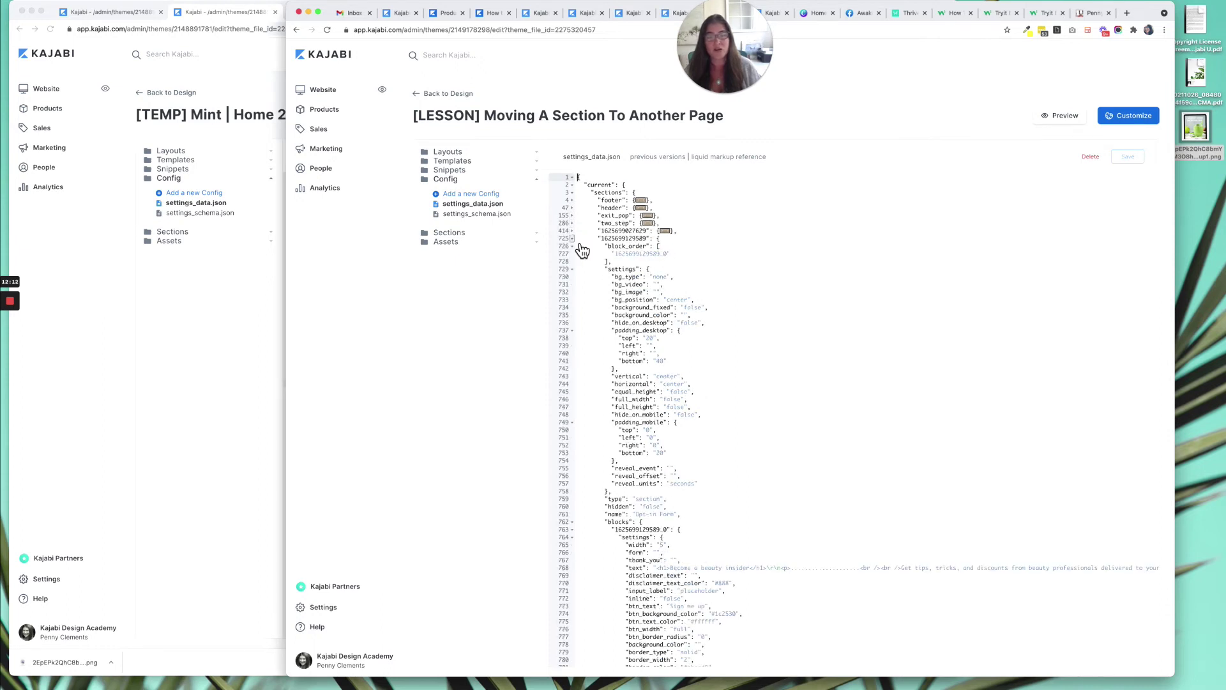
pyautogui.click(572, 239)
pyautogui.click(573, 246)
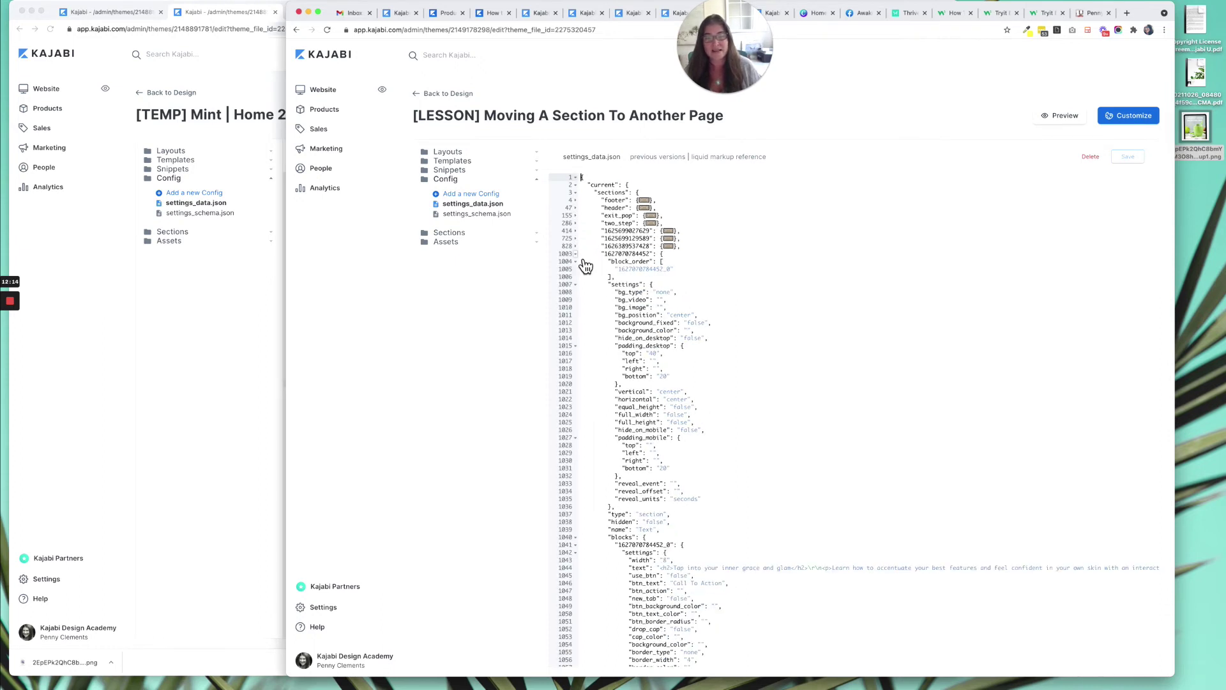
pyautogui.click(575, 253)
pyautogui.click(575, 262)
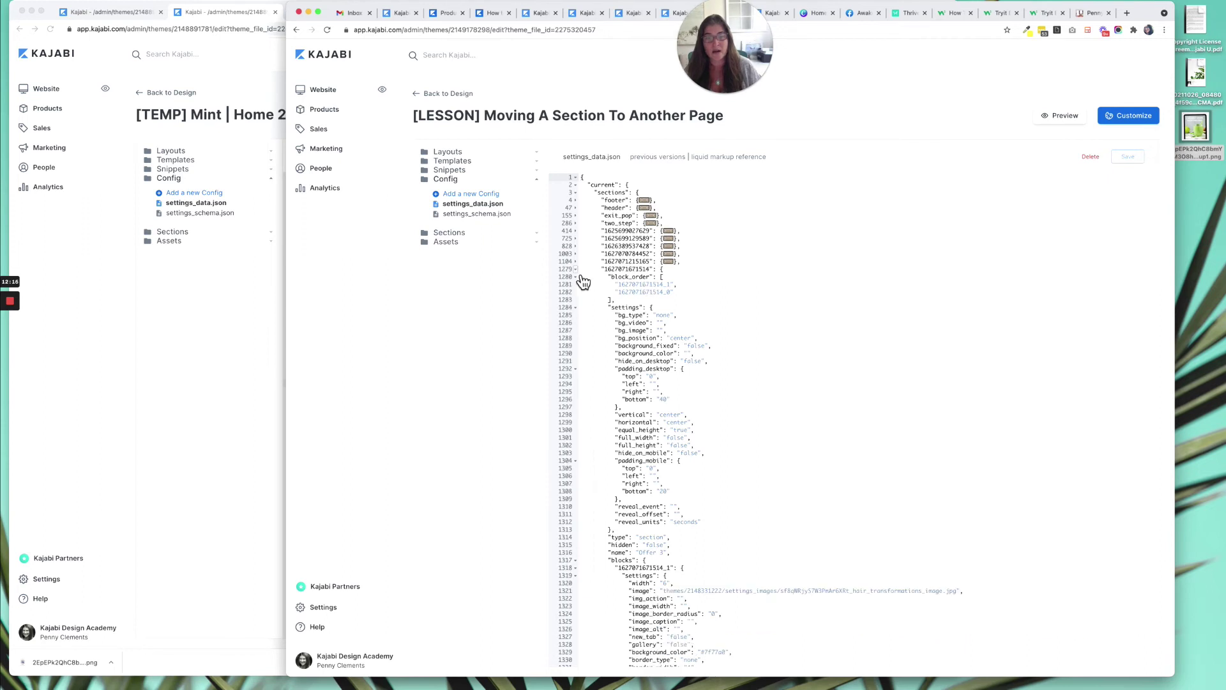
pyautogui.click(575, 269)
pyautogui.click(576, 278)
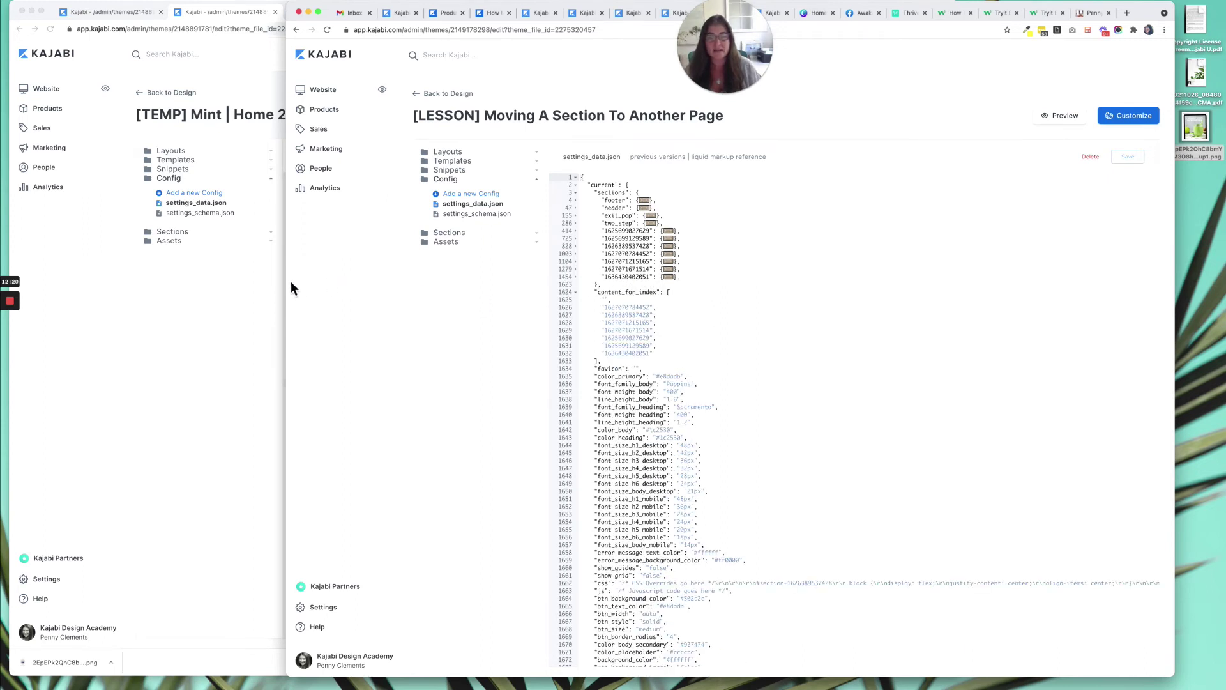
# Step: Narrow the source page's window and move it aside so both settings_data.json files show side by side
pyautogui.moveTo(291, 288); pyautogui.dragTo(677, 290)
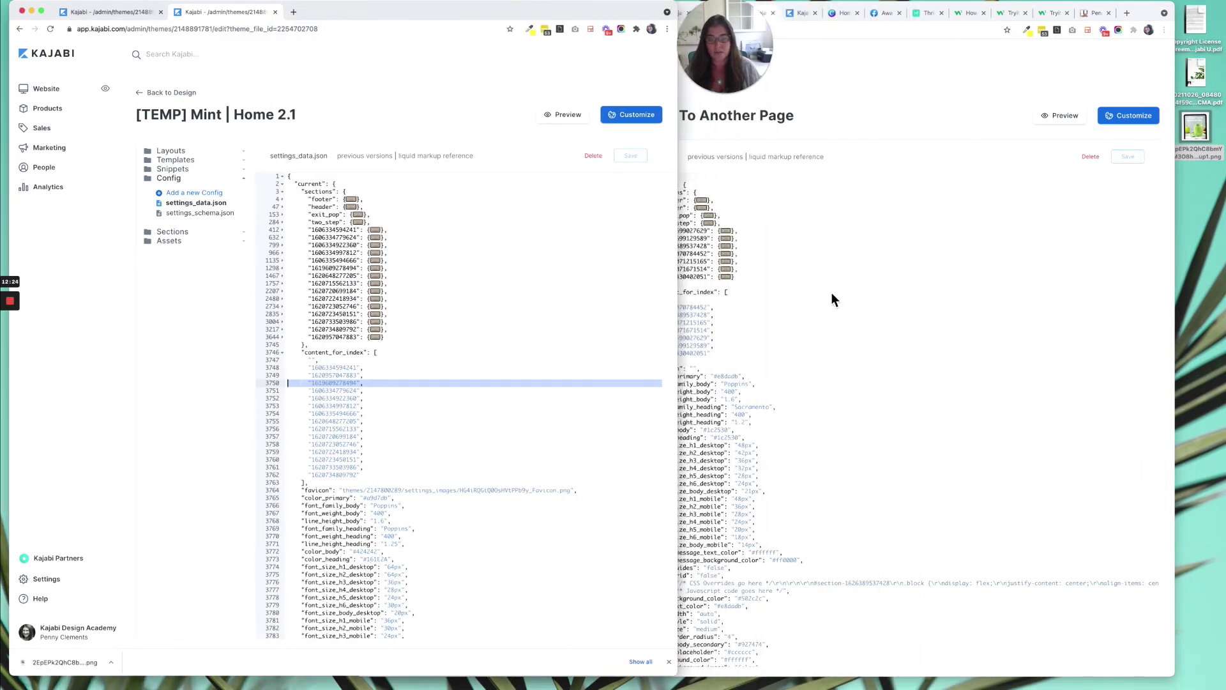
pyautogui.click(832, 299)
pyautogui.moveTo(324, 12); pyautogui.dragTo(211, 14)
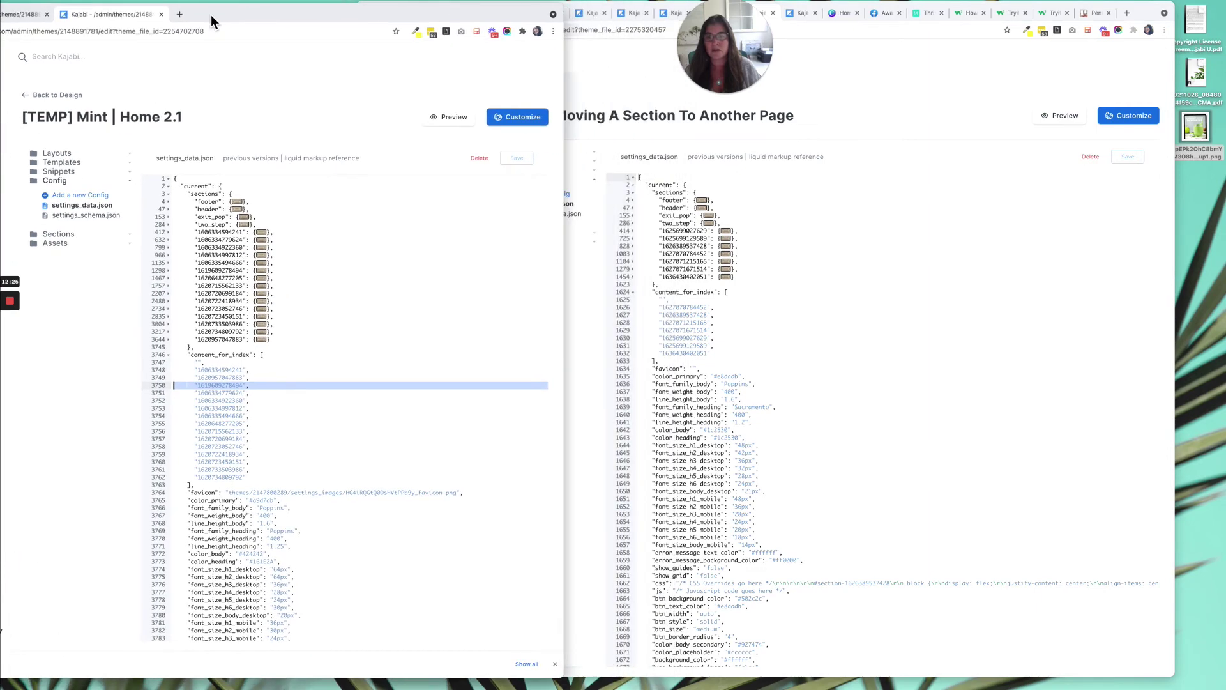
pyautogui.click(810, 265)
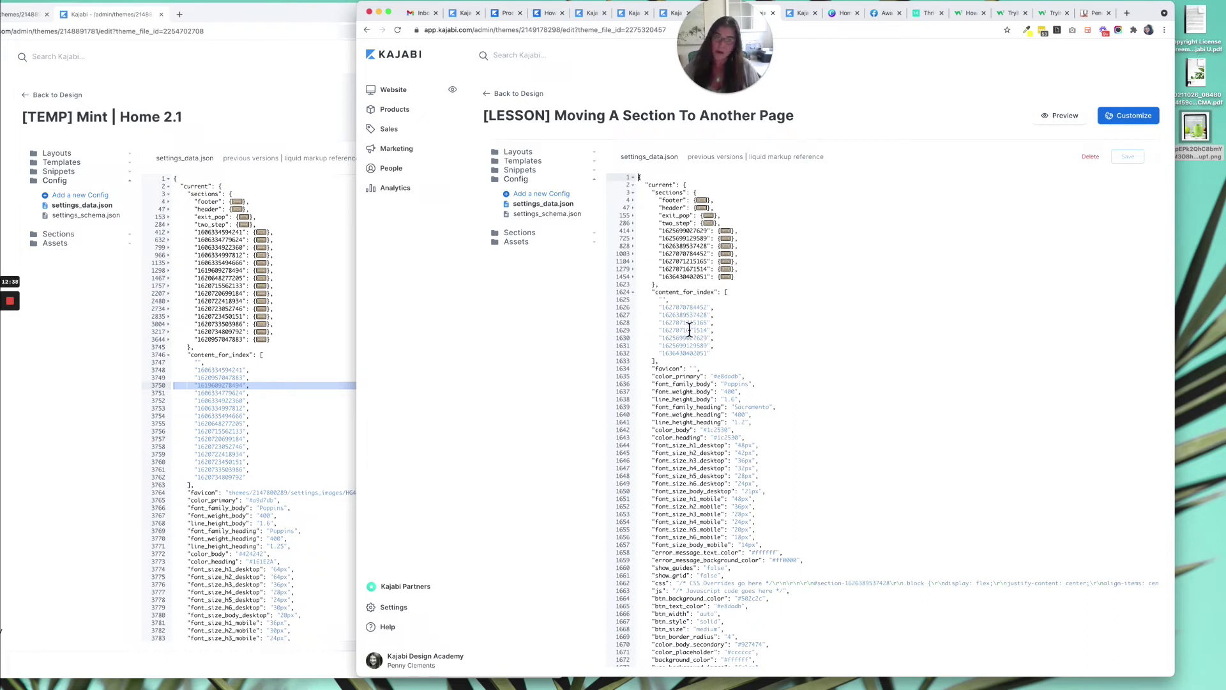
pyautogui.click(620, 354)
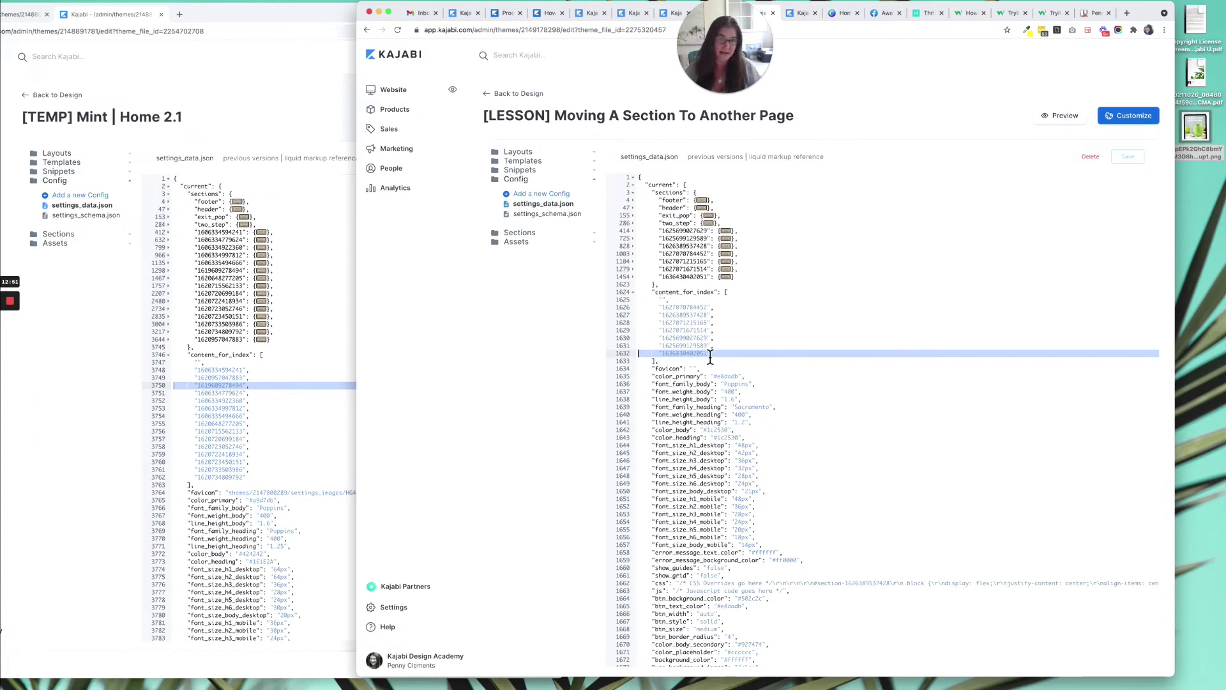
pyautogui.click(738, 319)
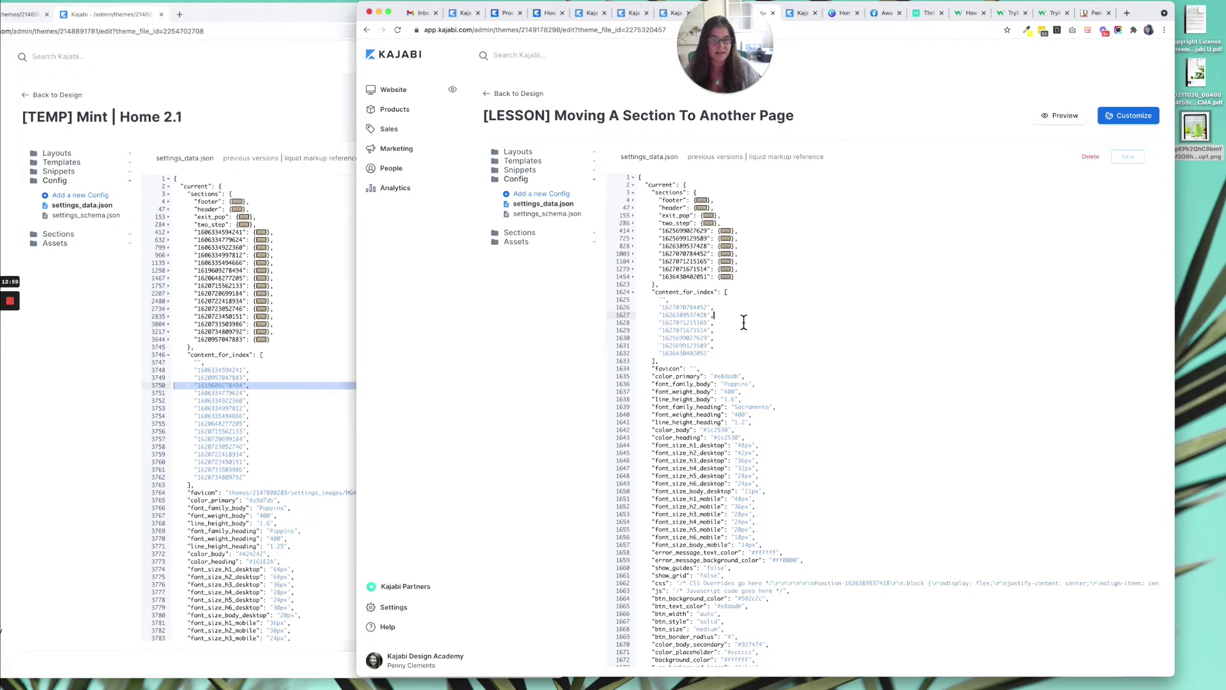
pyautogui.press('Return')
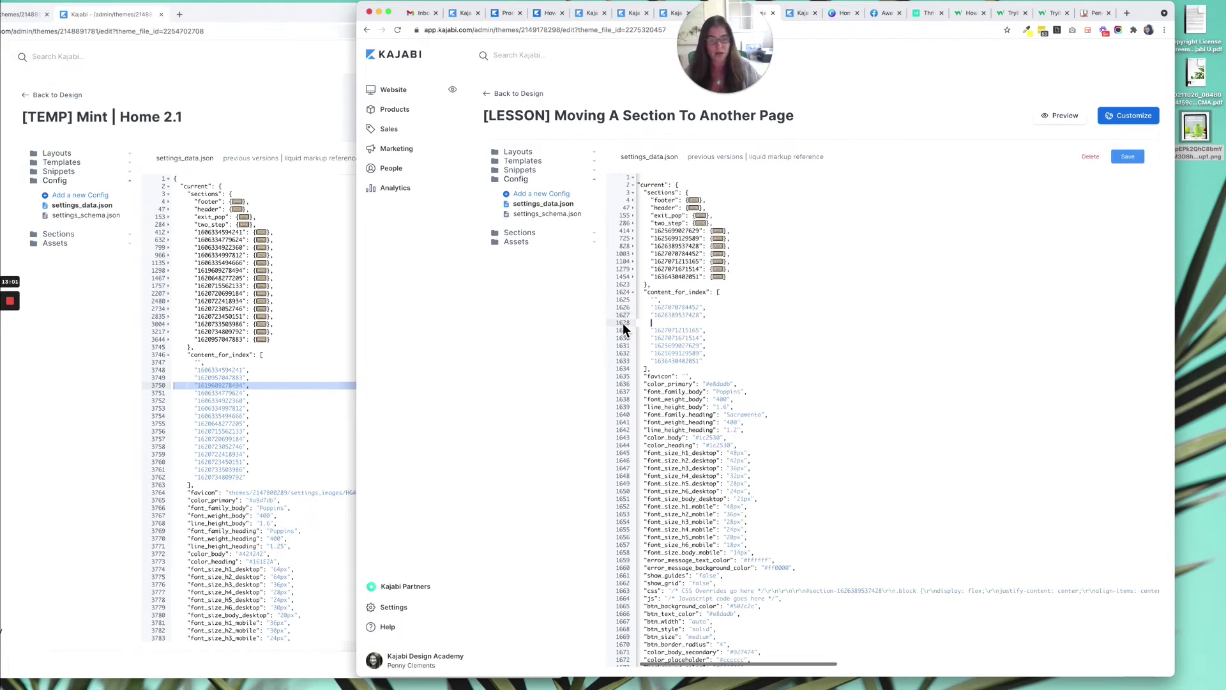
pyautogui.click(622, 322)
pyautogui.hotkey('ctrl', 'v')
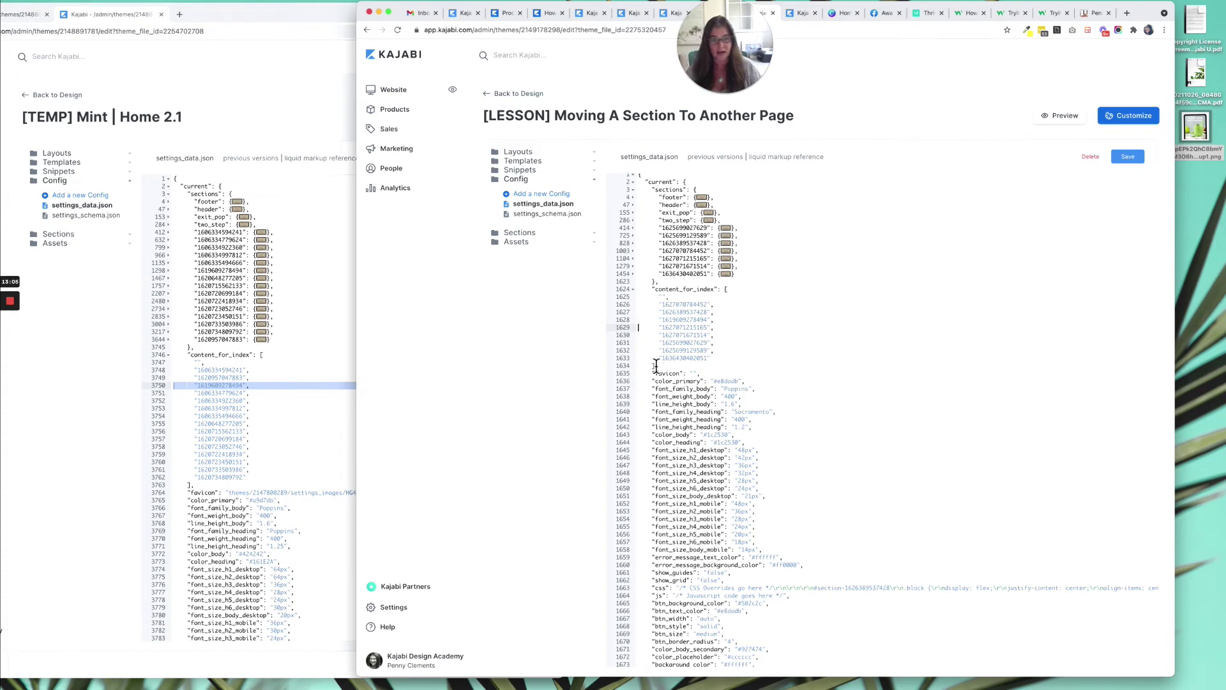
pyautogui.click(1142, 160)
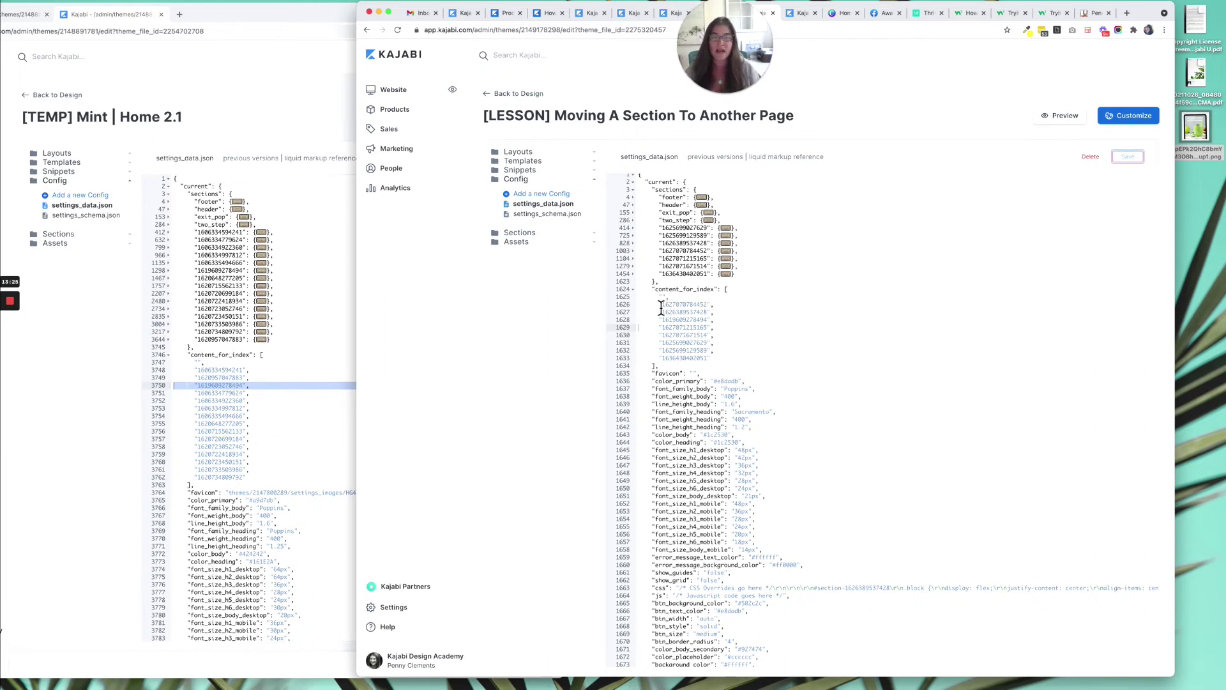
pyautogui.click(315, 266)
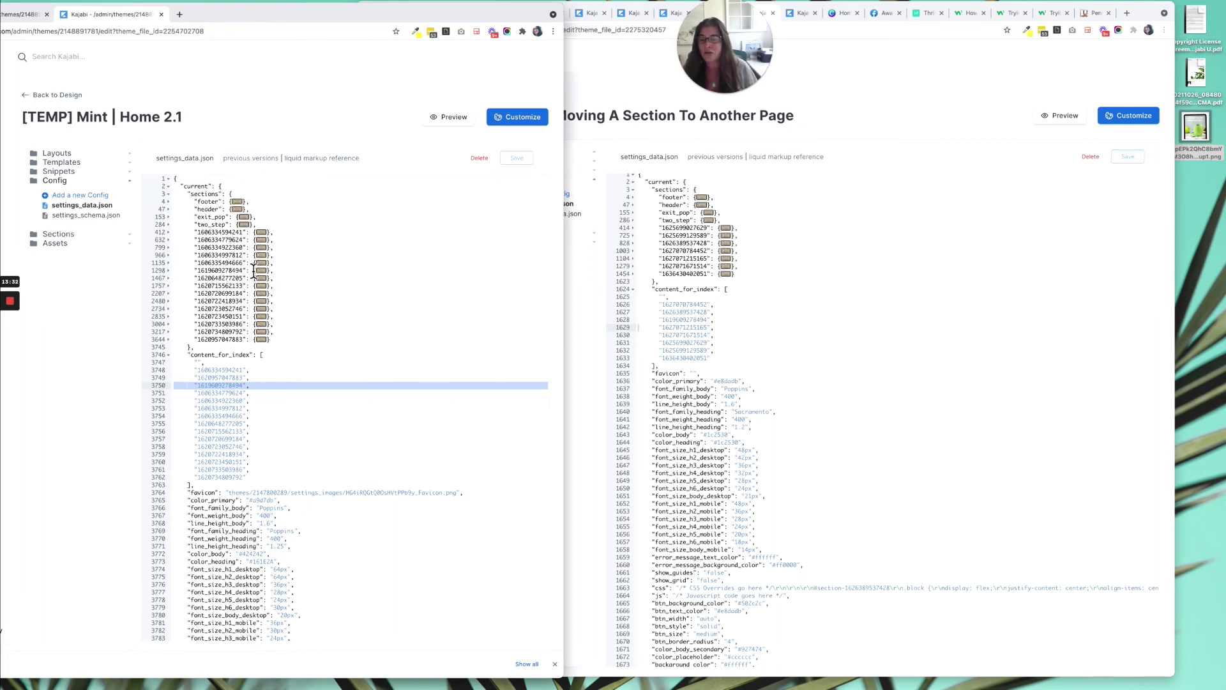
pyautogui.click(156, 271)
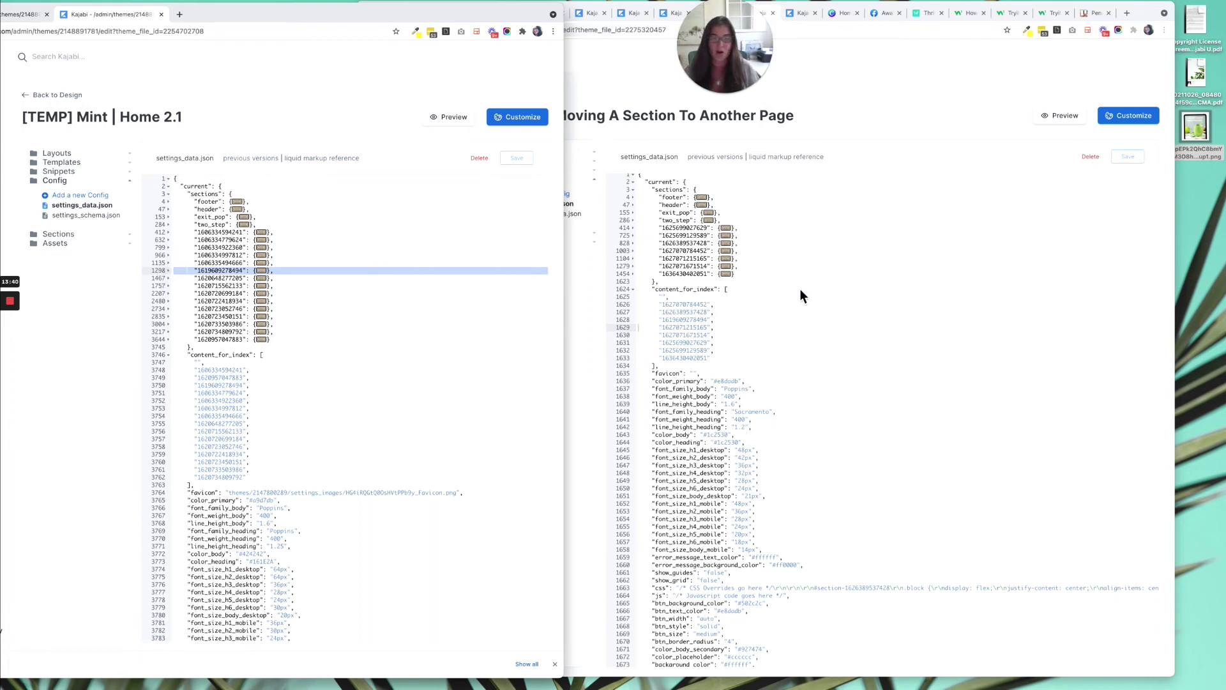
pyautogui.click(750, 237)
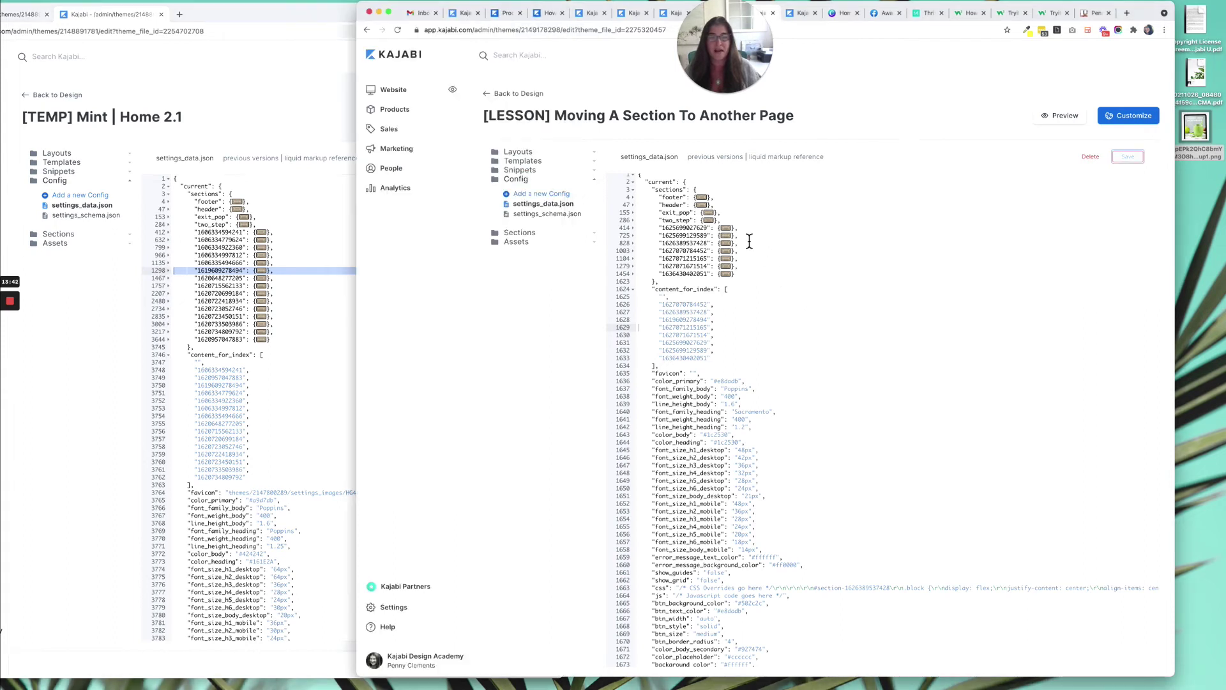
pyautogui.press('Return')
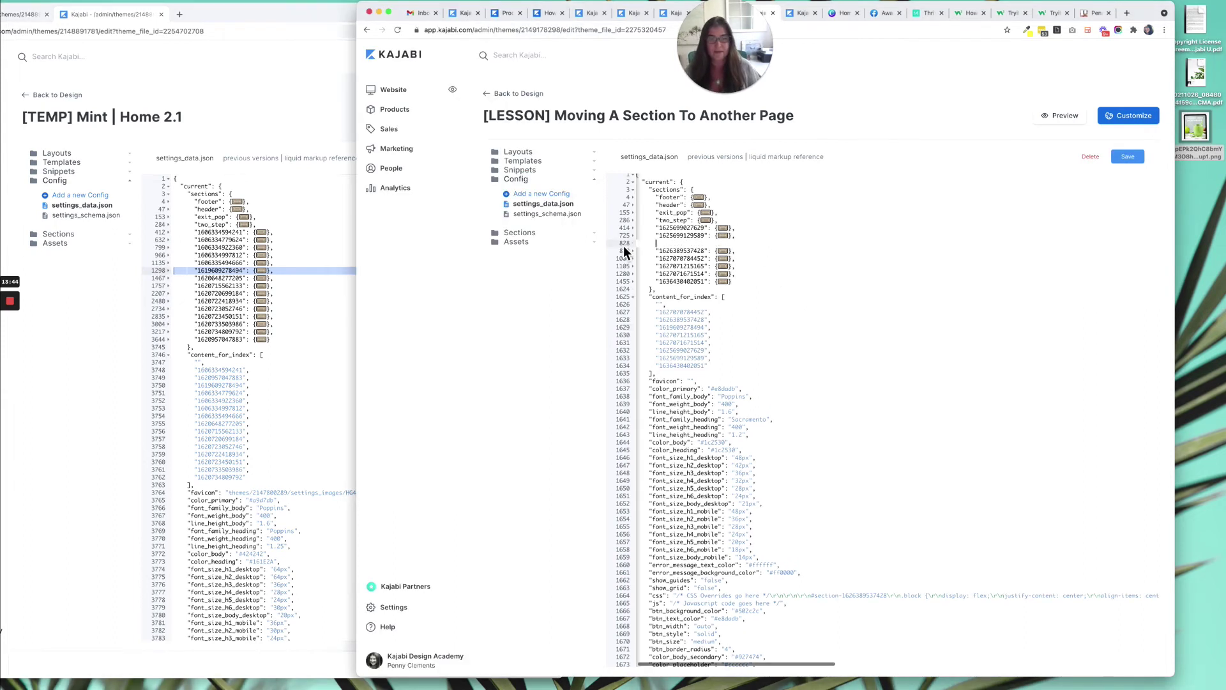
pyautogui.click(623, 245)
pyautogui.press('super+v')
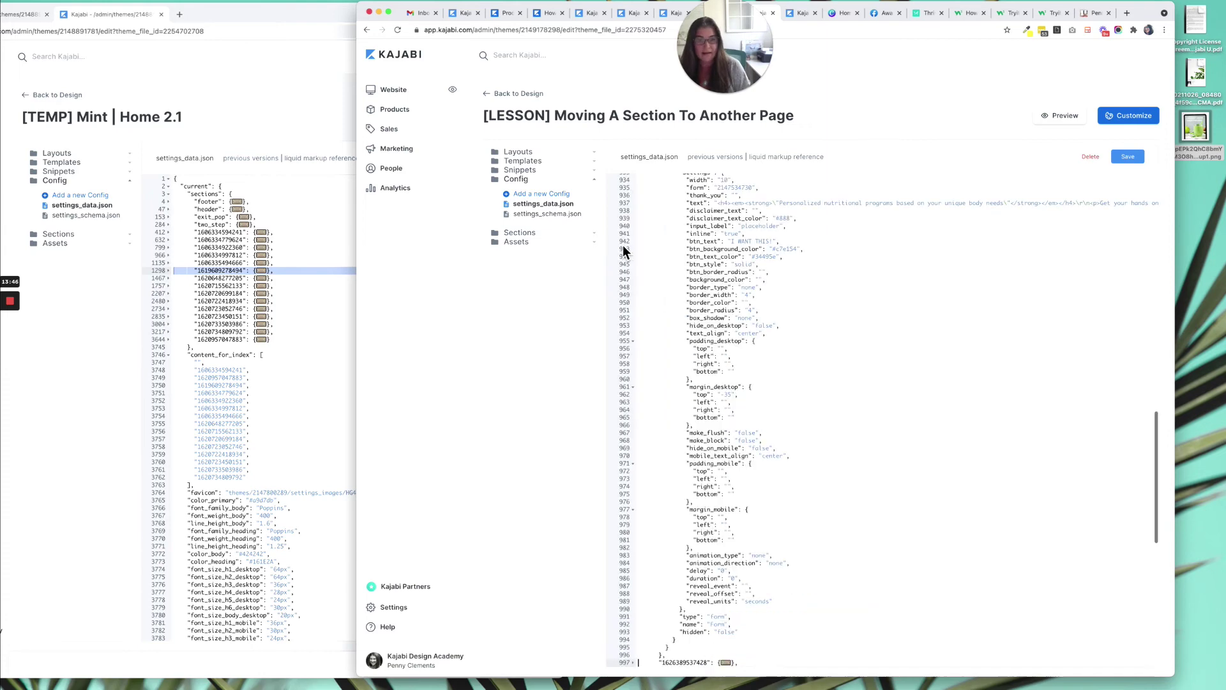
pyautogui.scroll(20, 949, 319)
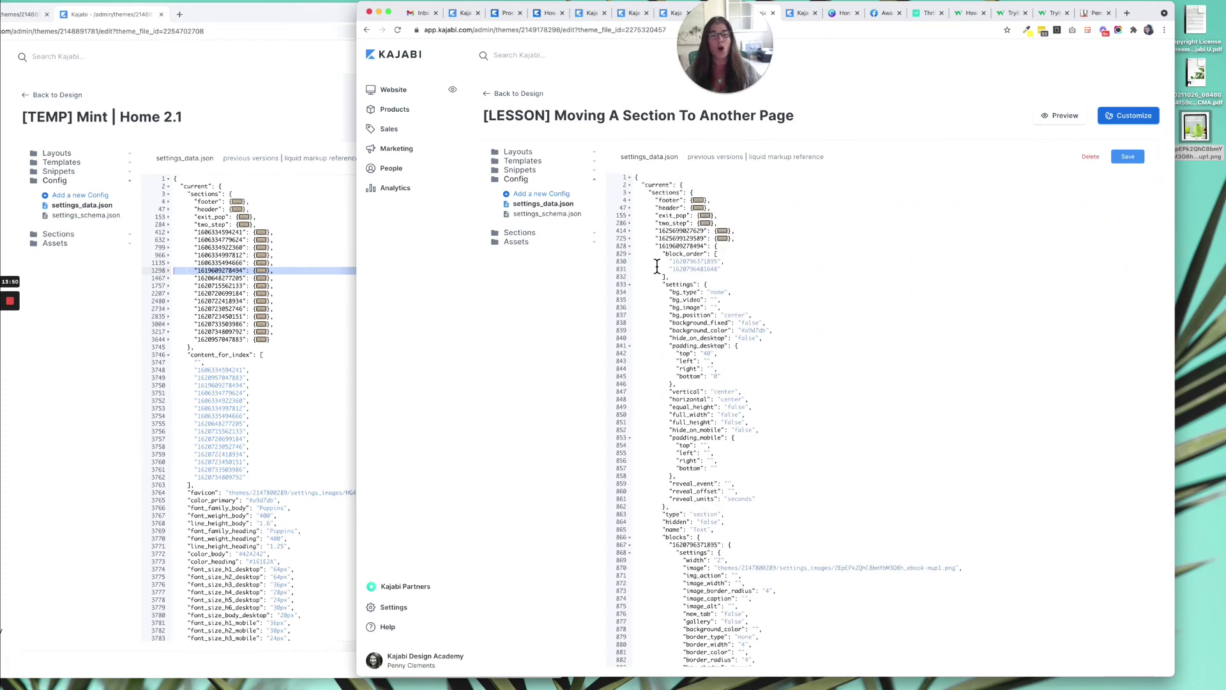
pyautogui.click(630, 246)
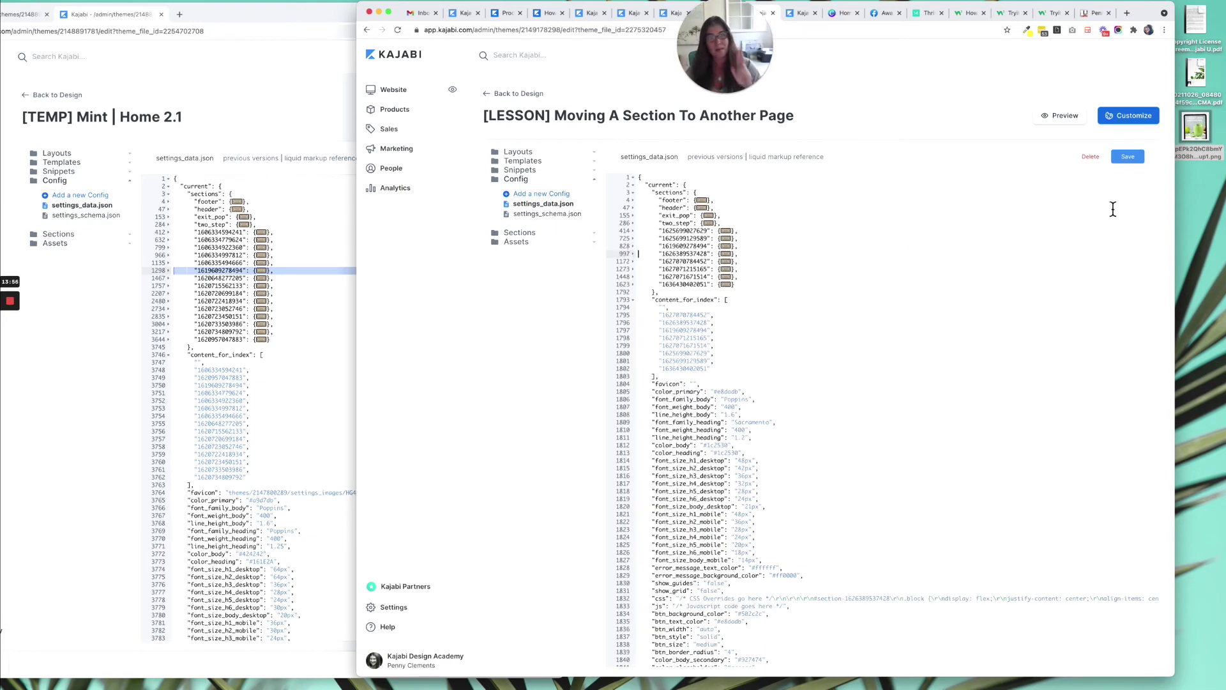
pyautogui.click(1140, 164)
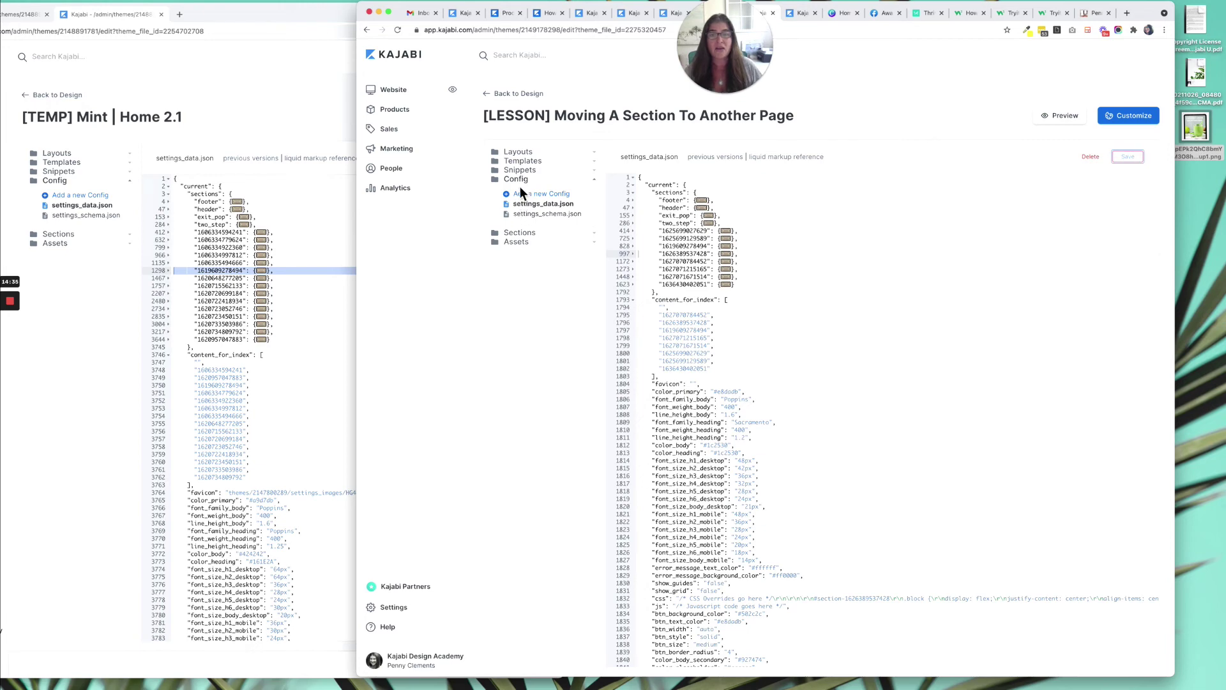
# Step: Open settings_schema.json for both the [LESSON] page and the source page to compare their theme names and versions
pyautogui.click(562, 220)
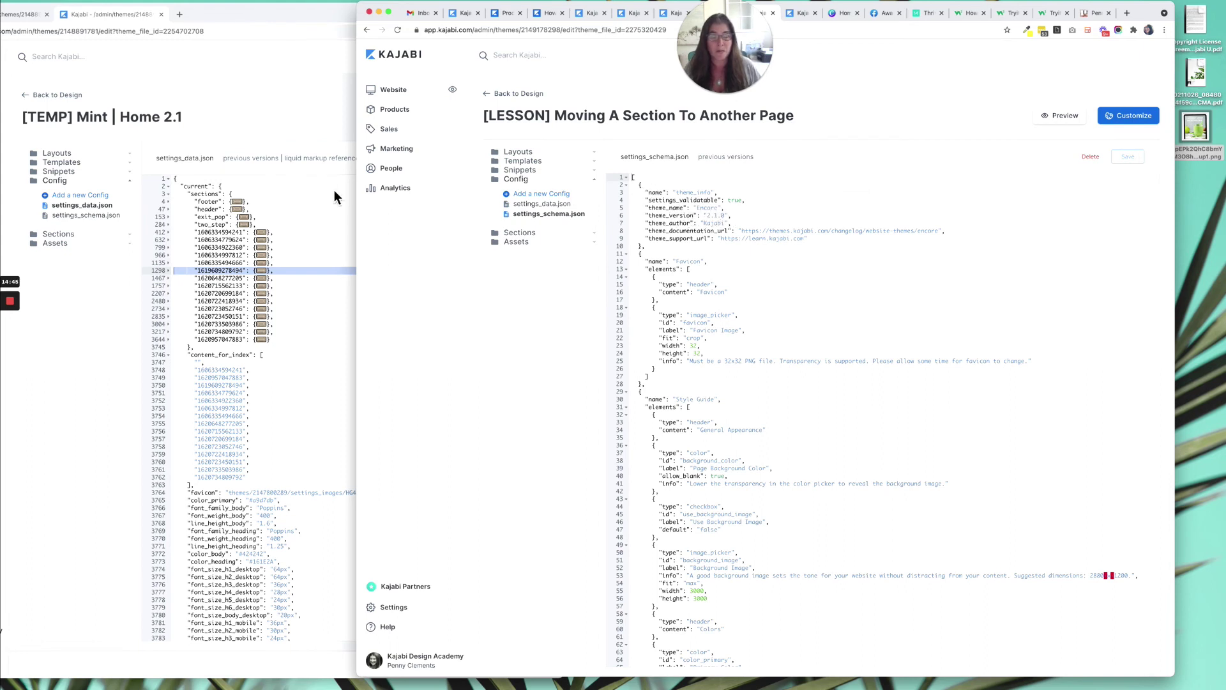
pyautogui.click(115, 215)
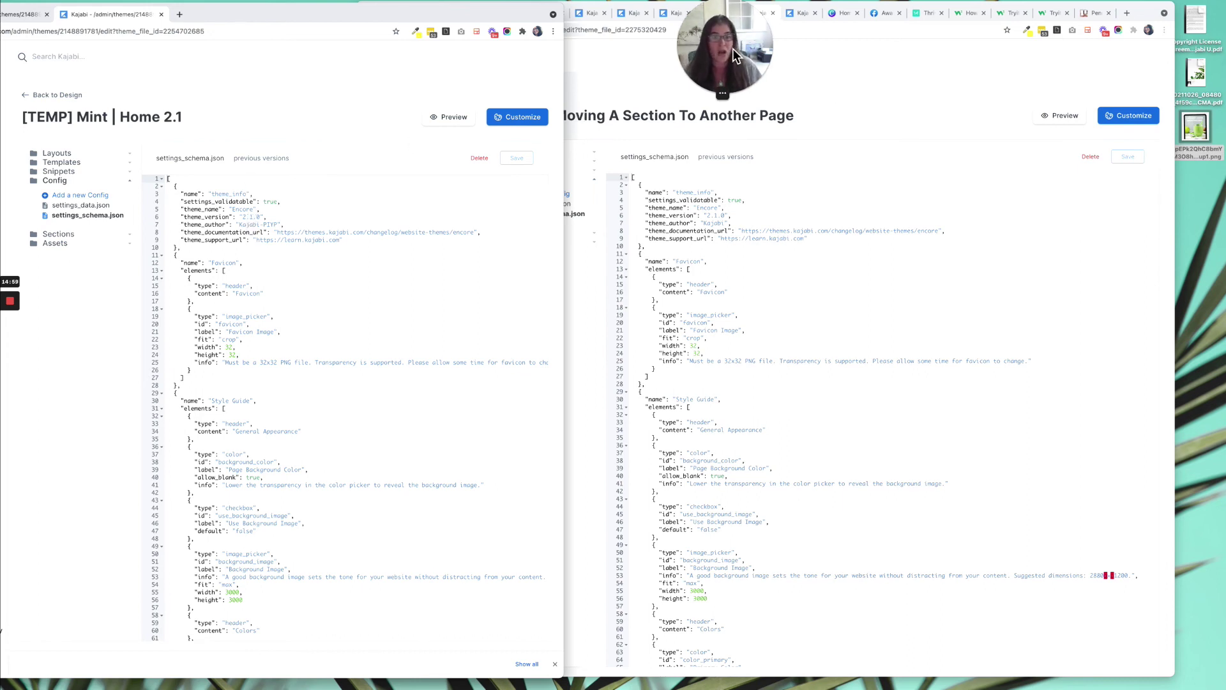
pyautogui.moveTo(735, 55); pyautogui.dragTo(975, 59)
# Step: Open the [LESSON] Moving A Section To Another Page in the page customizer and widen its window
pyautogui.click(792, 78)
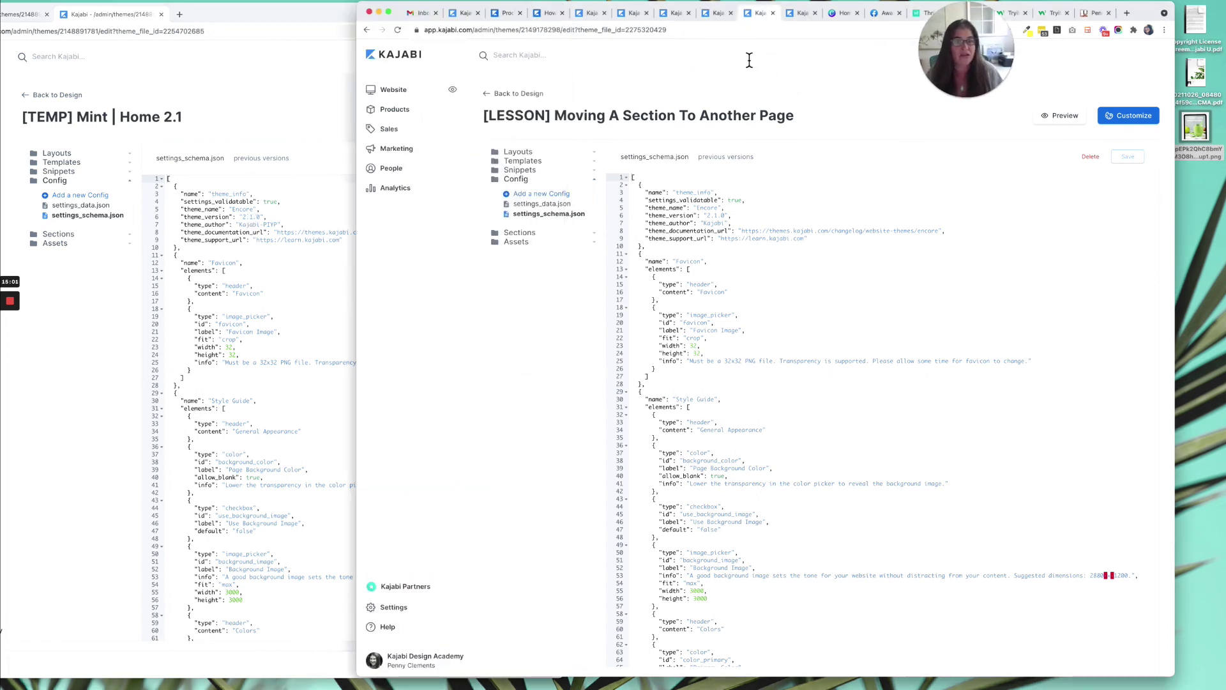
pyautogui.click(719, 14)
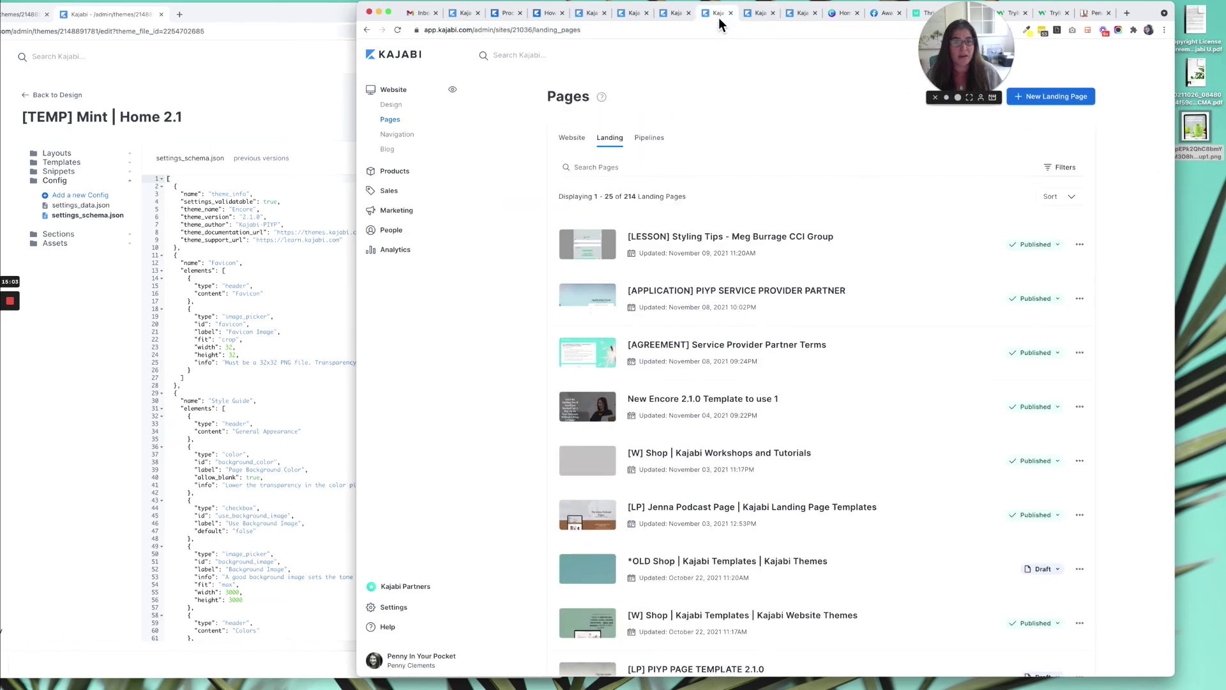
pyautogui.click(757, 14)
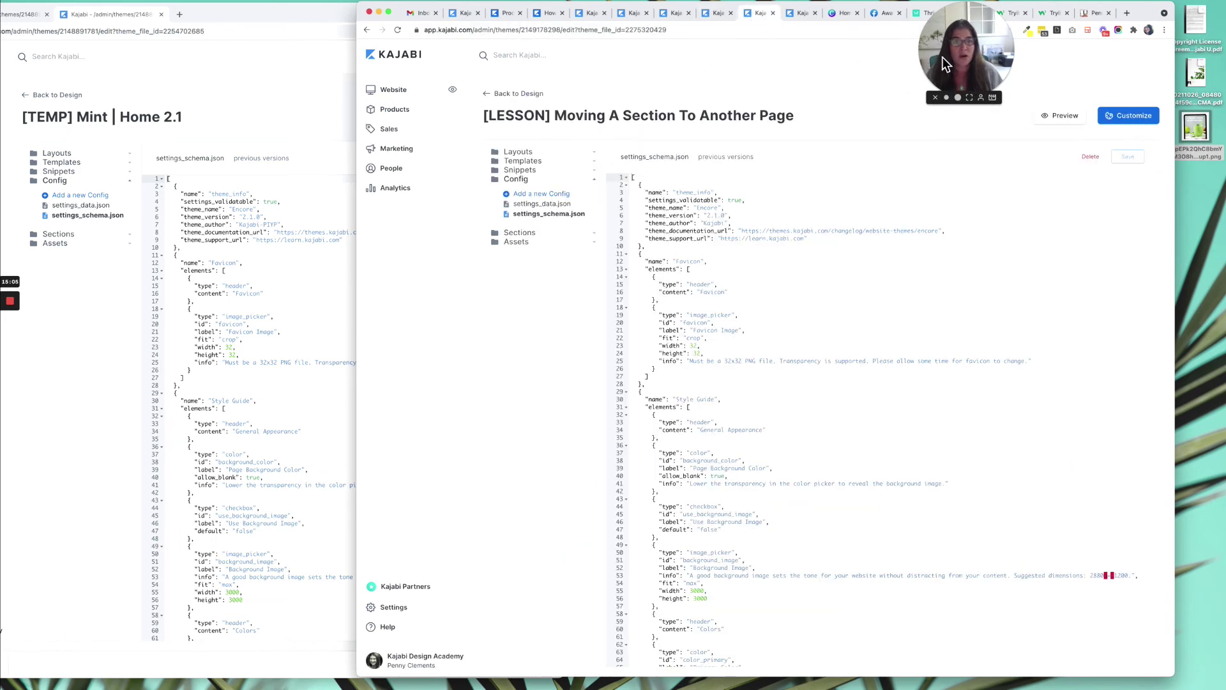
pyautogui.click(1127, 125)
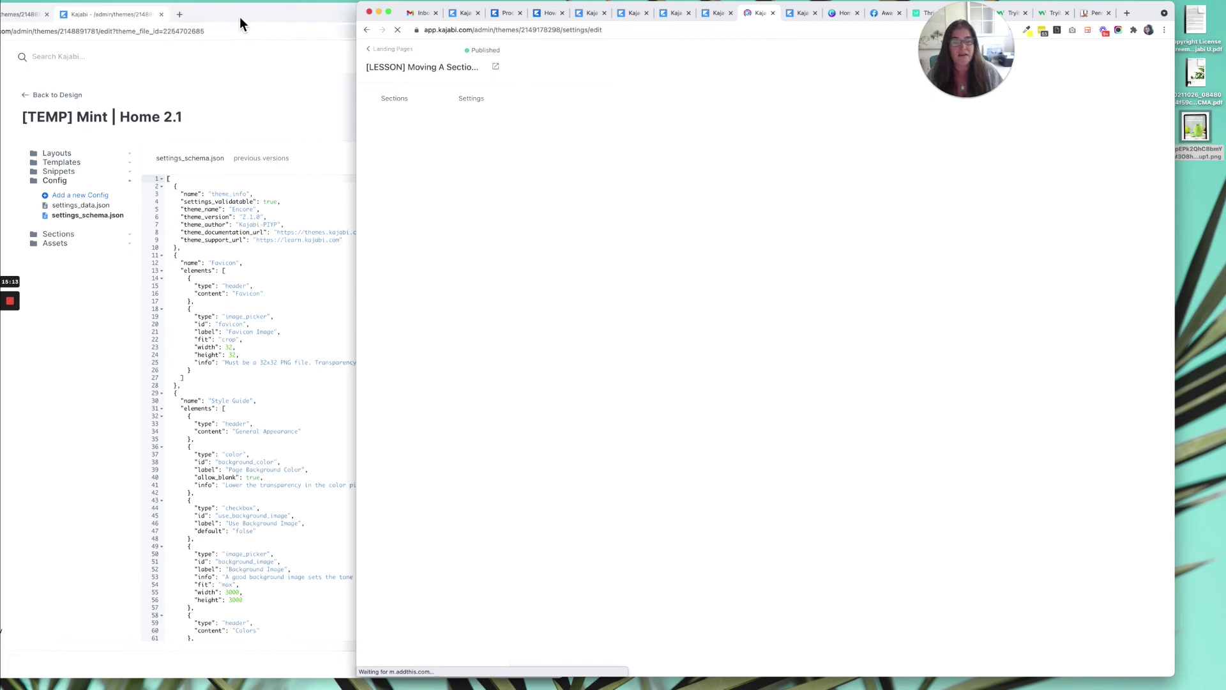
pyautogui.moveTo(358, 107); pyautogui.dragTo(291, 107)
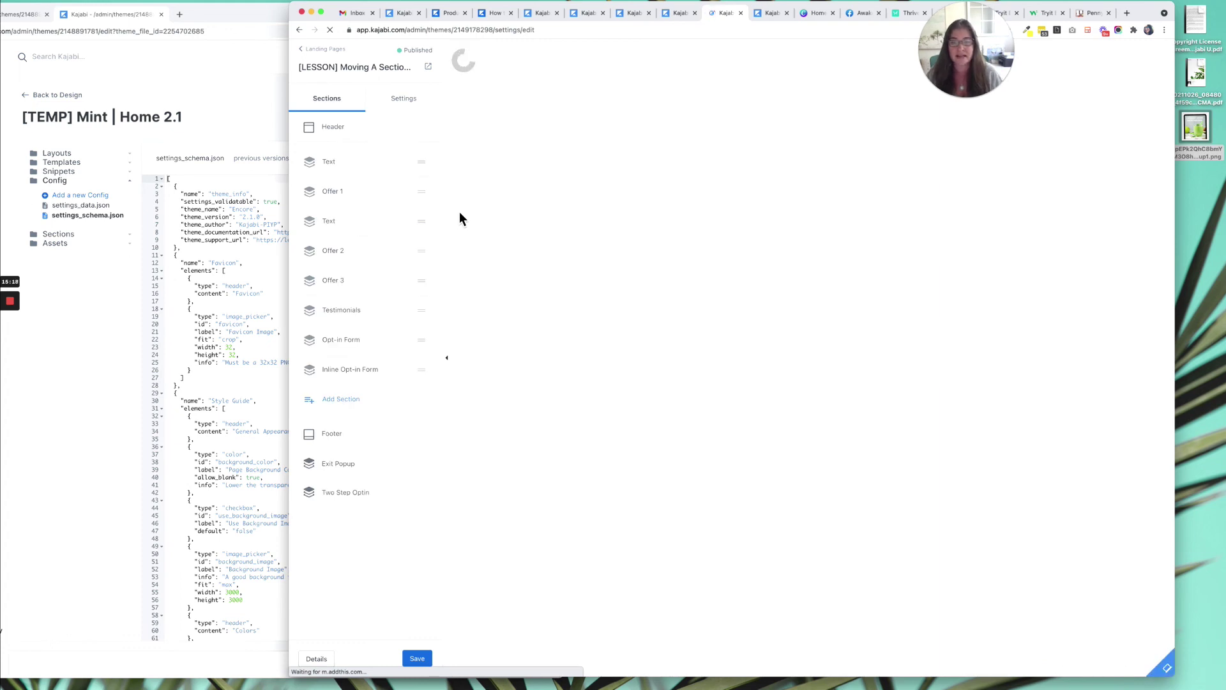
# Step: Examine the [LESSON] page preview from header to footer, checking the placement and styling of the transferred smoothie opt-in section
pyautogui.scroll(-5, 515, 227)
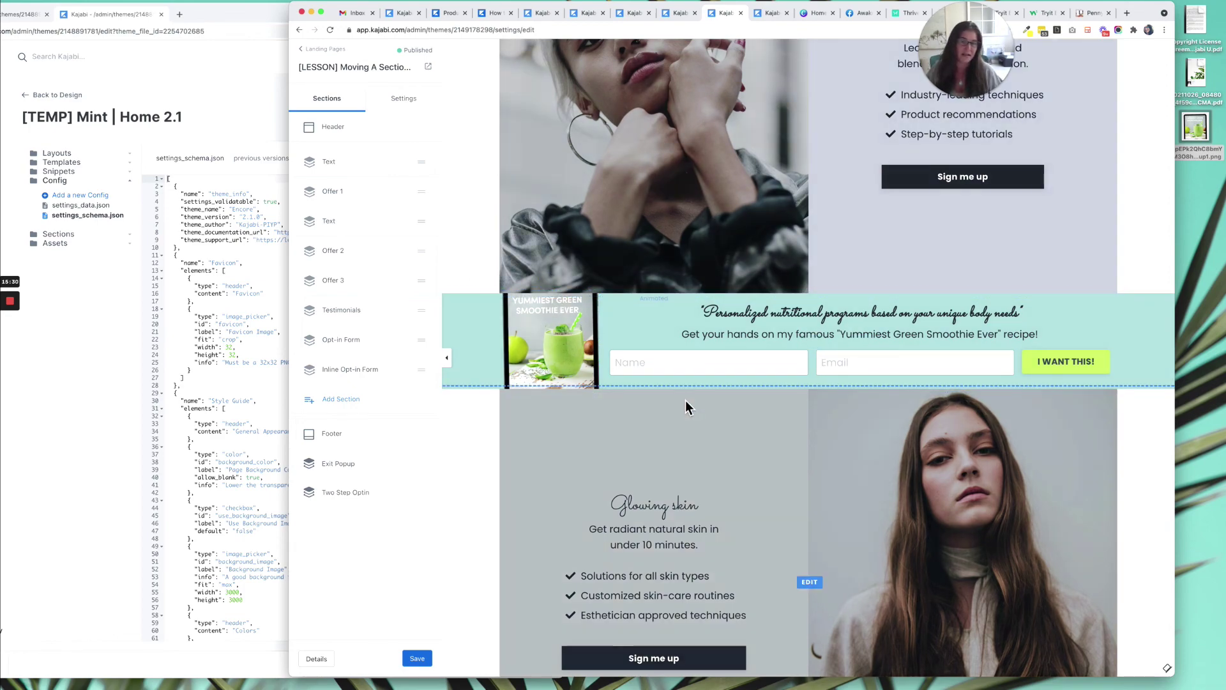
pyautogui.scroll(-3, 688, 402)
pyautogui.scroll(-15, 689, 402)
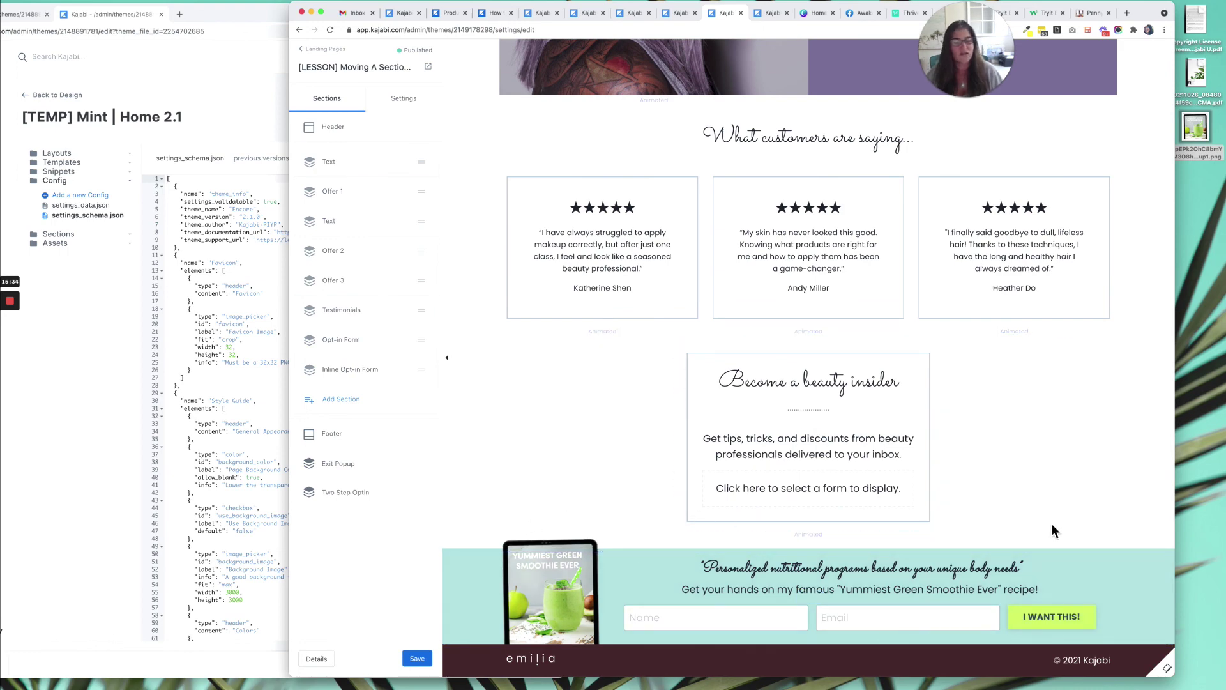
pyautogui.scroll(12, 1052, 525)
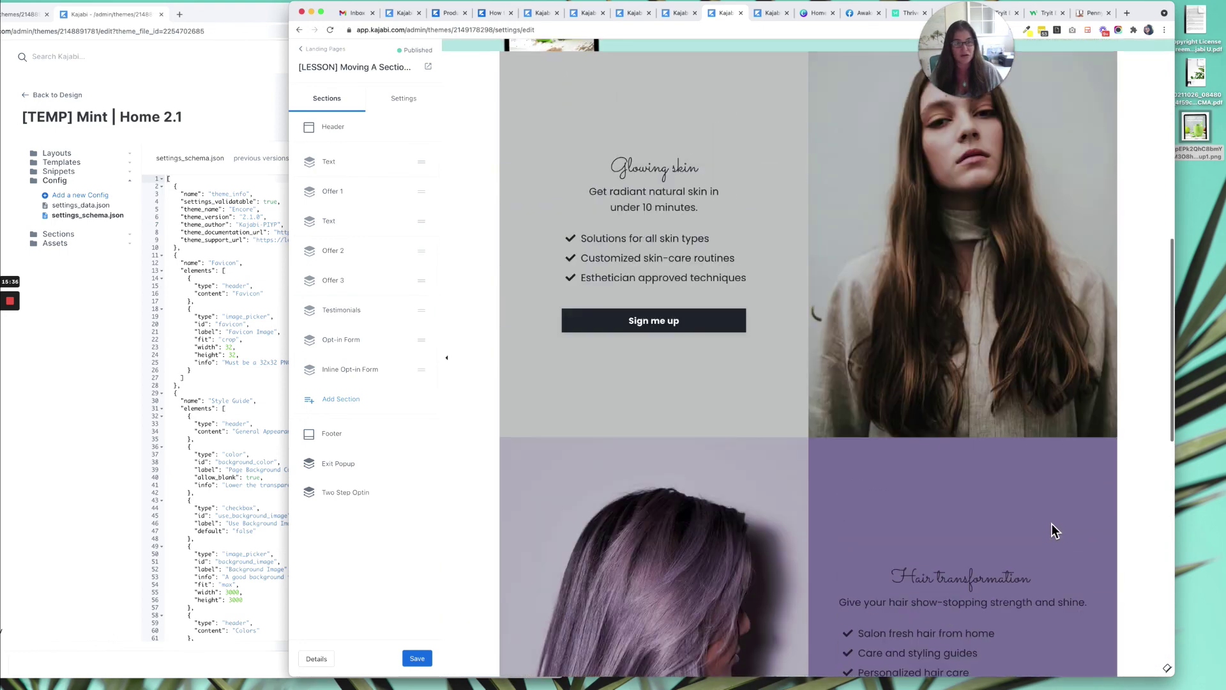
pyautogui.scroll(4, 1052, 530)
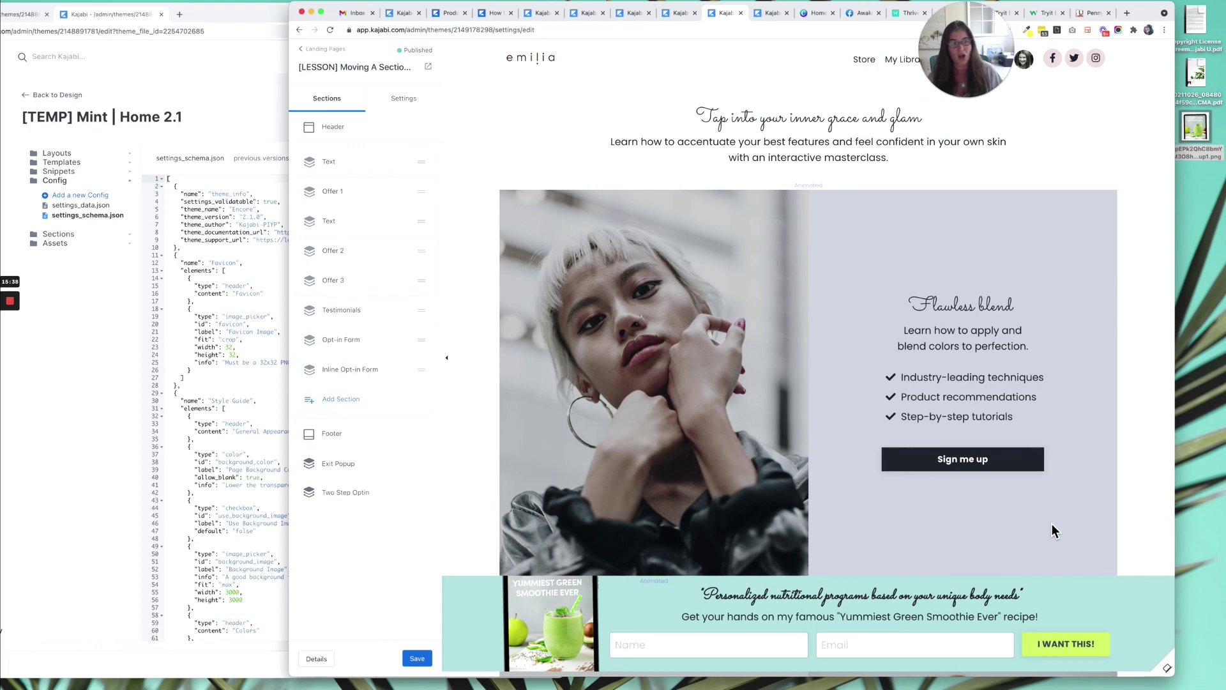
pyautogui.scroll(-4, 1052, 531)
pyautogui.scroll(-2, 1051, 524)
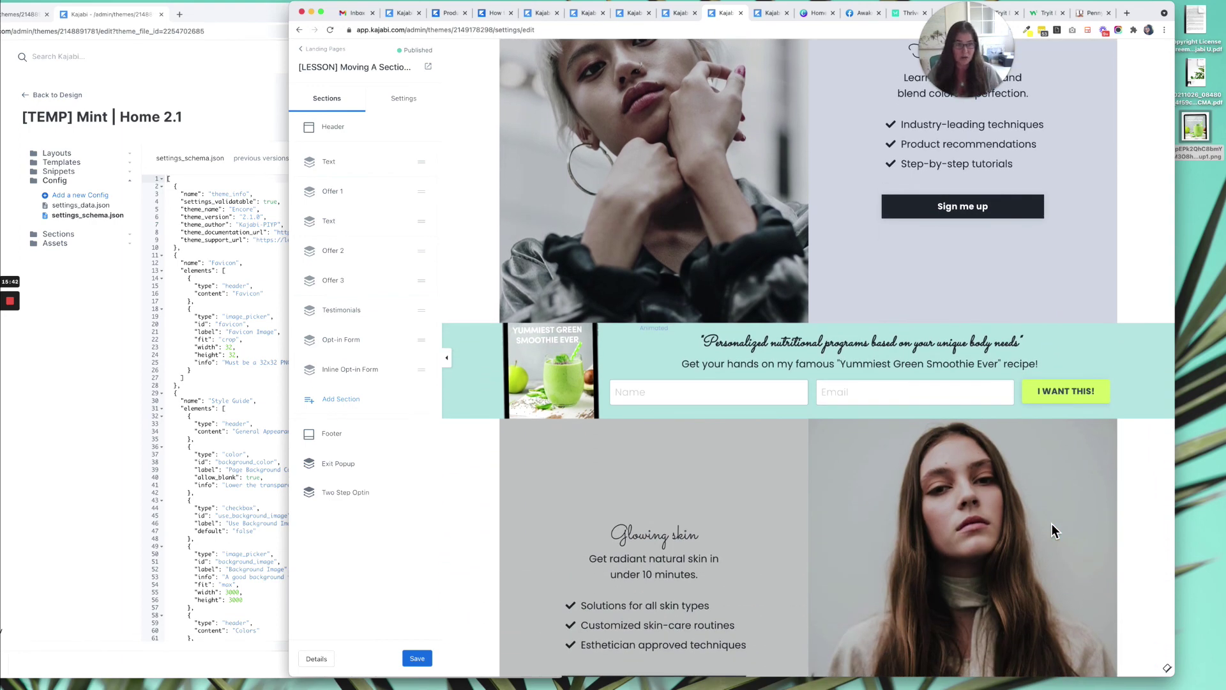
pyautogui.scroll(-4, 1054, 530)
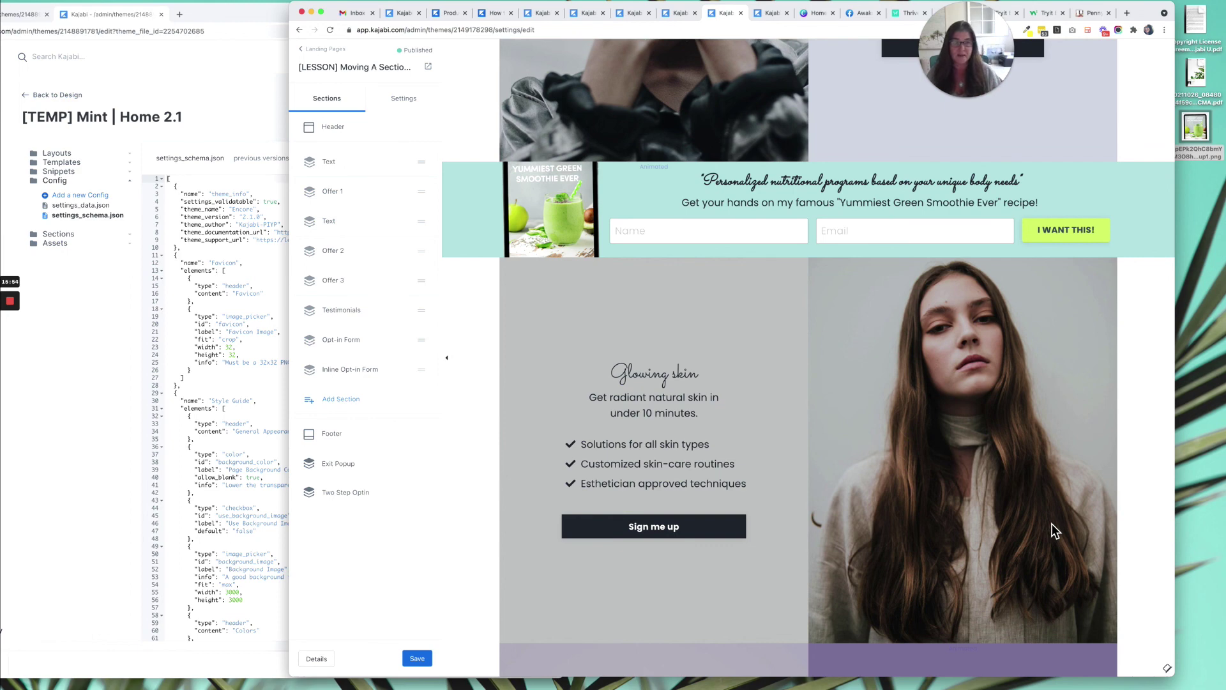
pyautogui.scroll(-3, 879, 470)
pyautogui.scroll(-10, 879, 471)
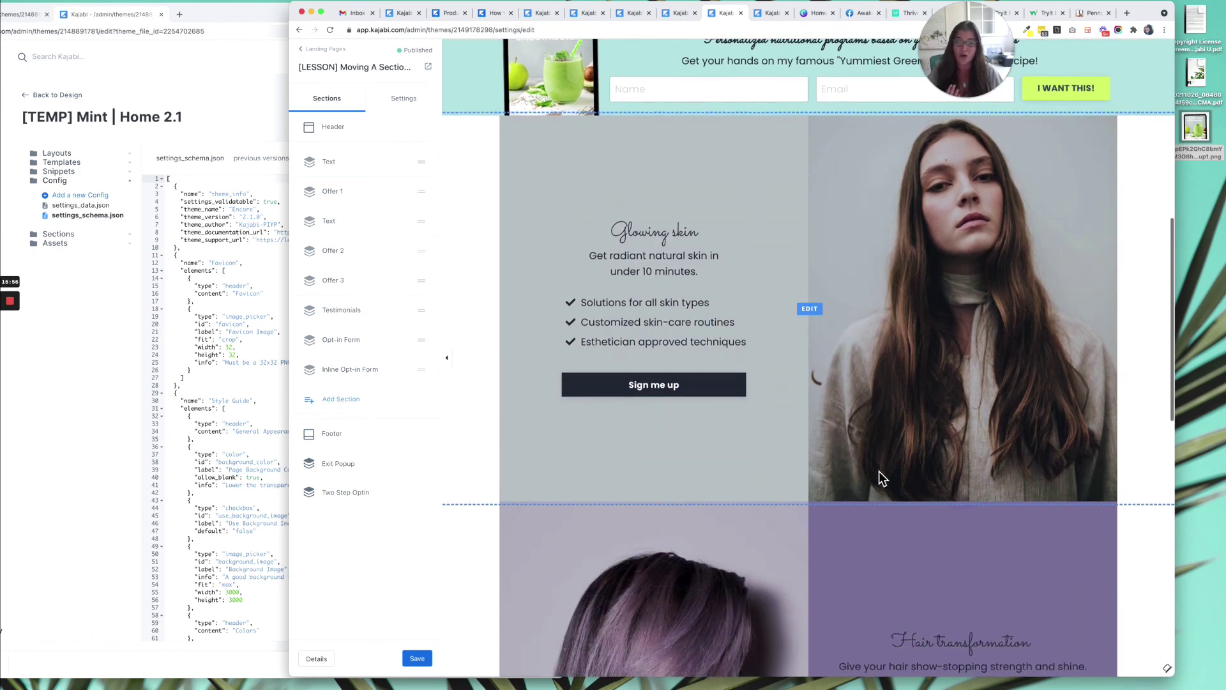
pyautogui.scroll(-6, 880, 477)
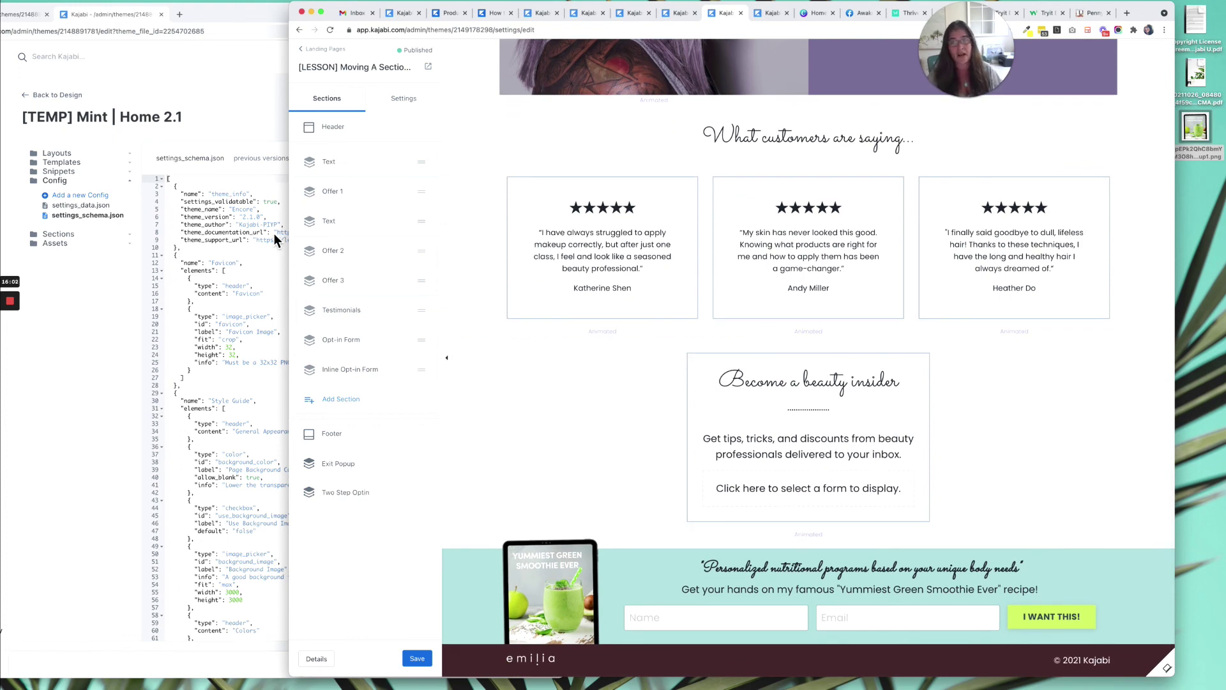
# Step: Close the source page's theme code tab and the developer tools, and save [TEMP] Mint | Home 2.1 in the customizer
pyautogui.click(205, 15)
pyautogui.moveTo(206, 16); pyautogui.dragTo(347, 13)
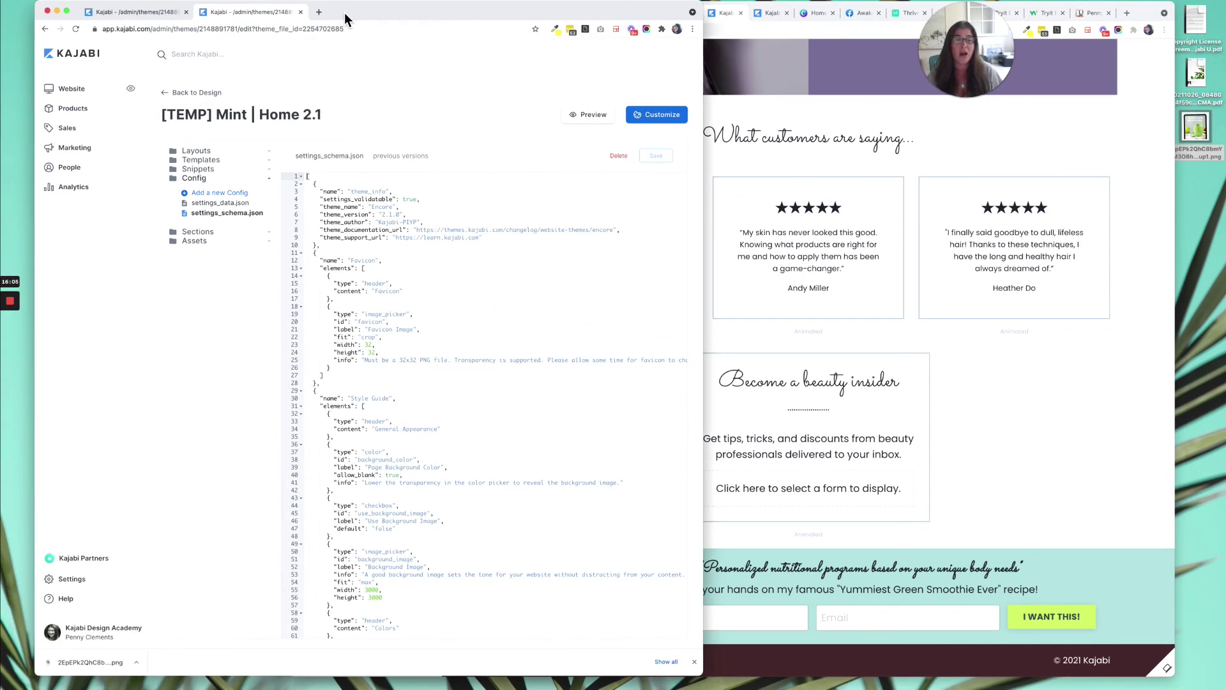
pyautogui.click(300, 12)
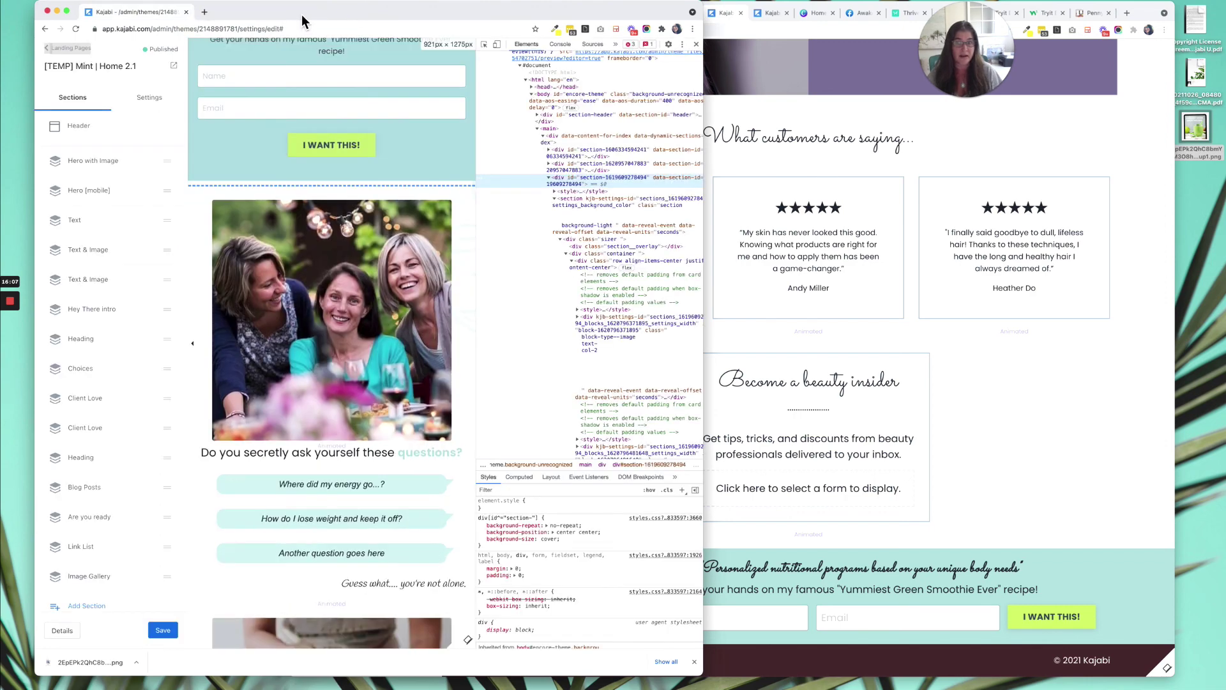
pyautogui.click(697, 45)
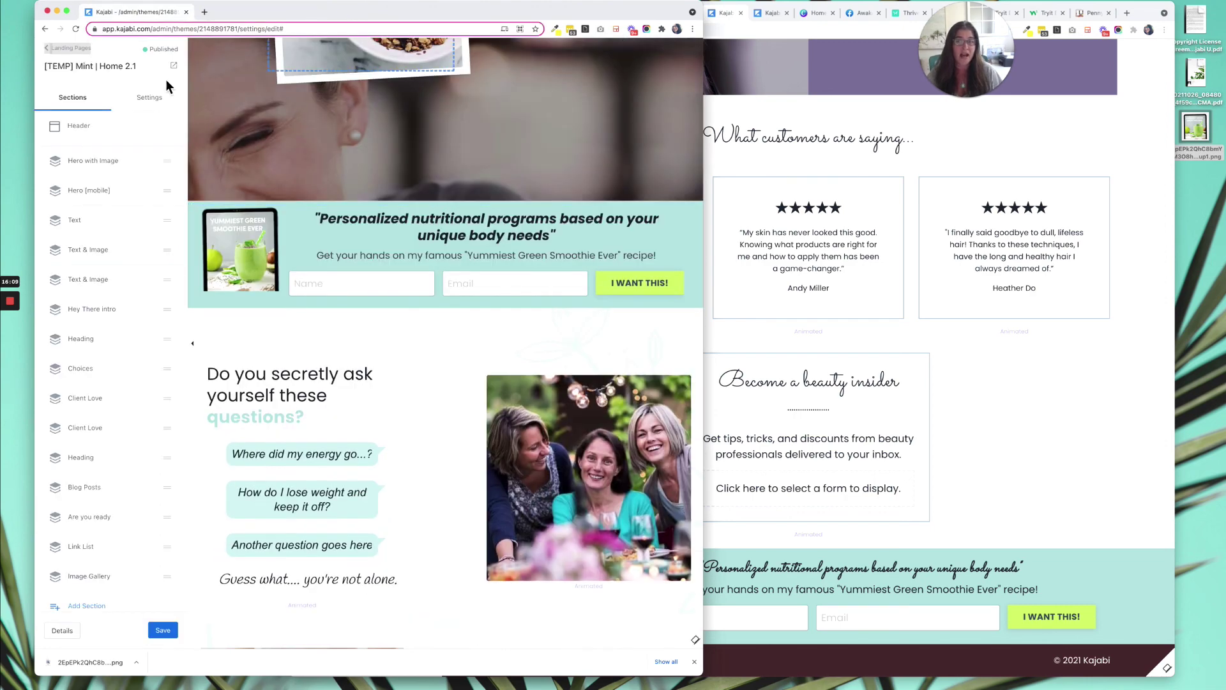
pyautogui.click(162, 631)
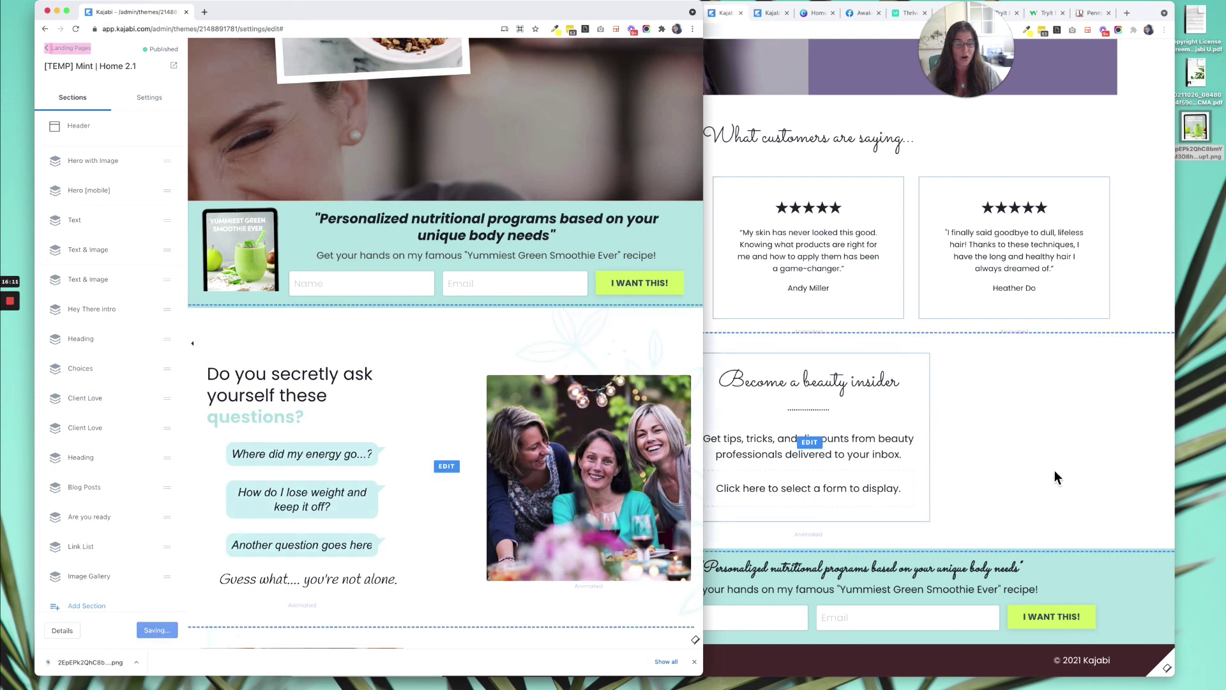
# Step: Close the source page's browser window, and widen and recentre the window with the [LESSON] page's customizer
pyautogui.click(1055, 473)
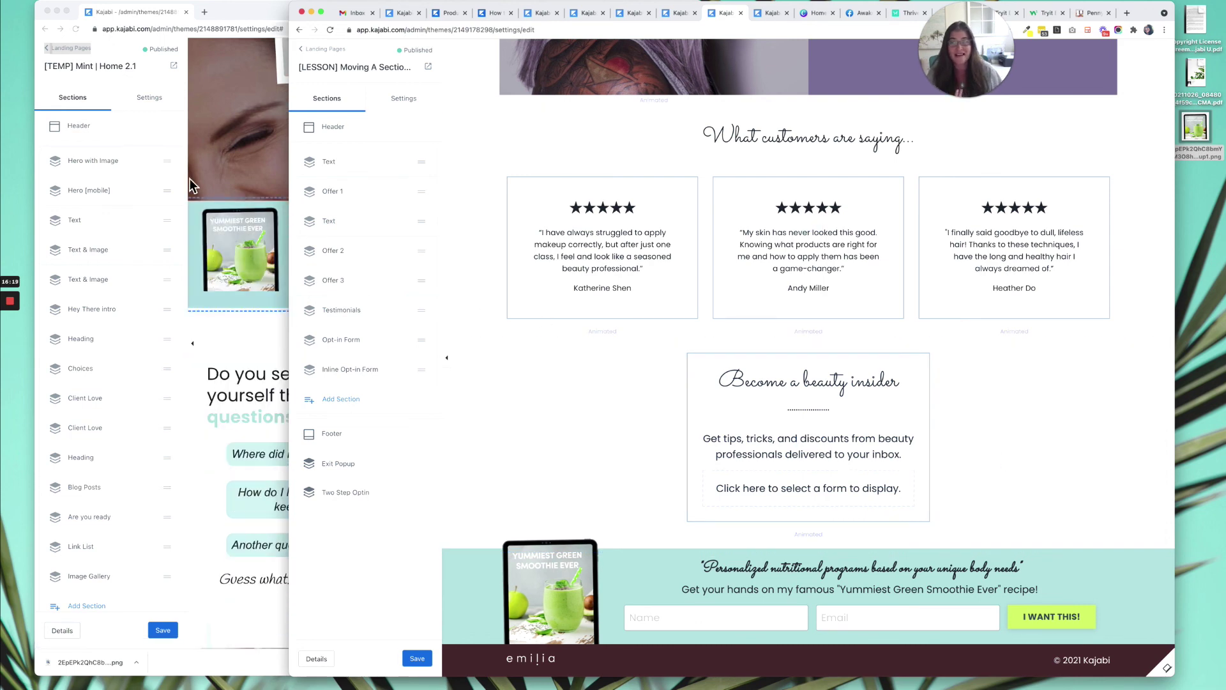
pyautogui.click(50, 12)
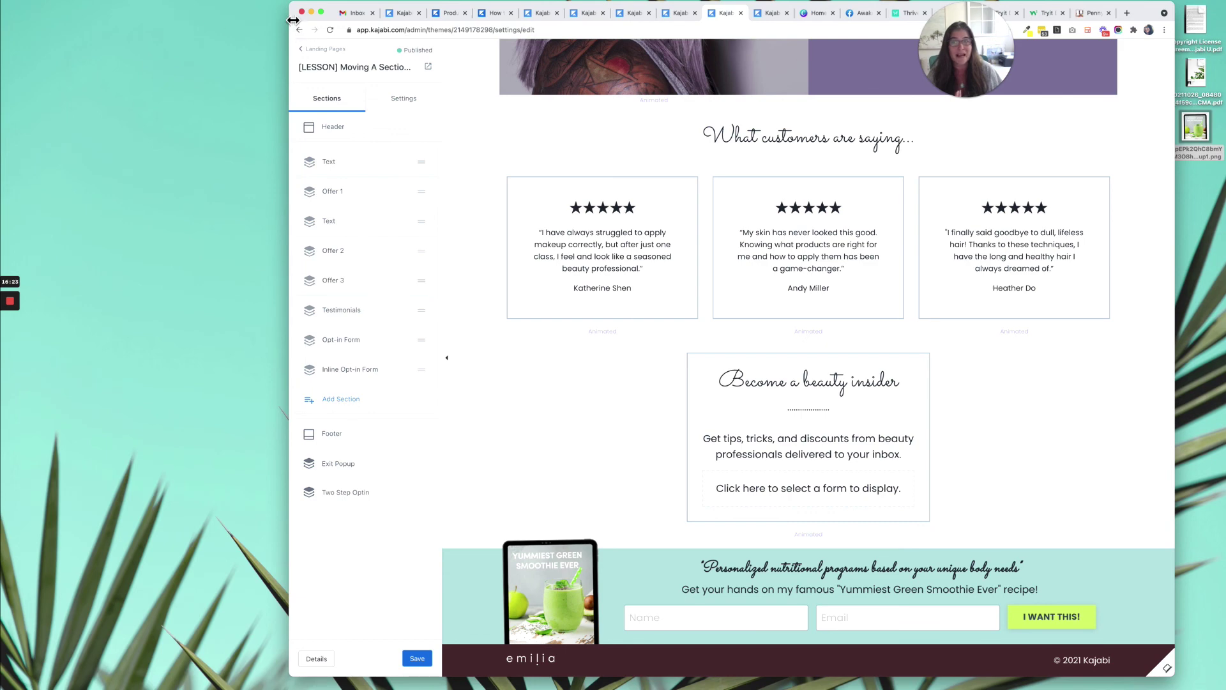
pyautogui.doubleClick(294, 18)
pyautogui.moveTo(1147, 12); pyautogui.dragTo(1091, 12)
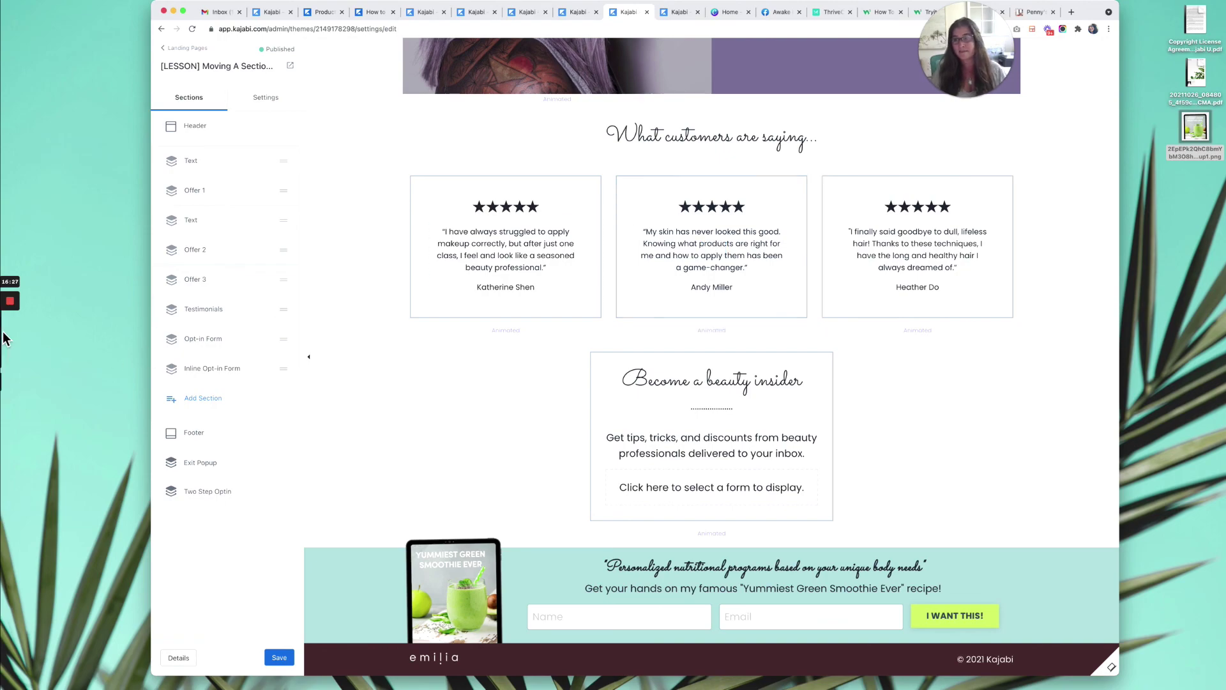